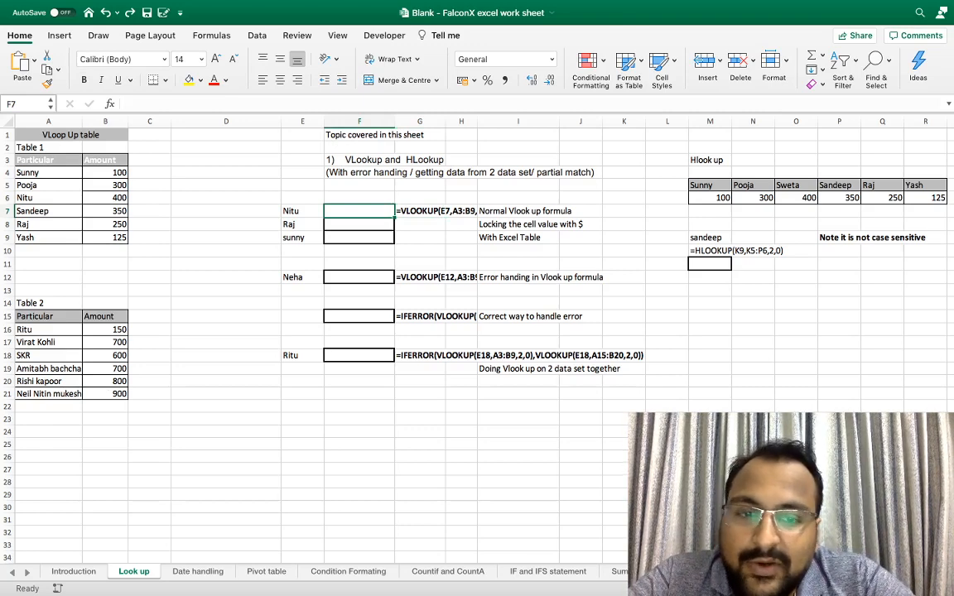
# - Examine the lookup name in E7 and the Particular and Amount columns of Table 1
pyautogui.click(302, 210)
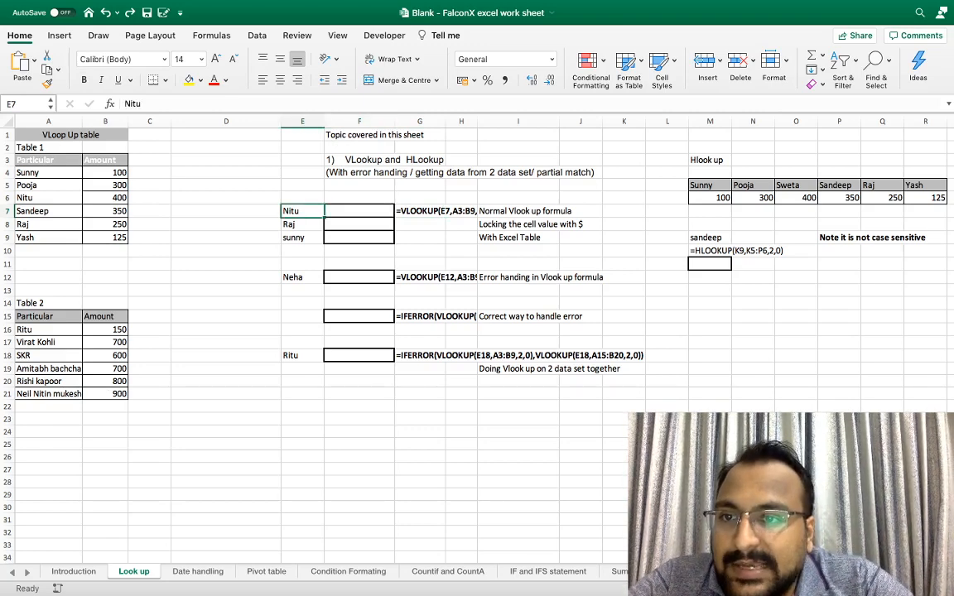
pyautogui.click(48, 197)
pyautogui.click(48, 184)
pyautogui.click(105, 159)
pyautogui.click(106, 172)
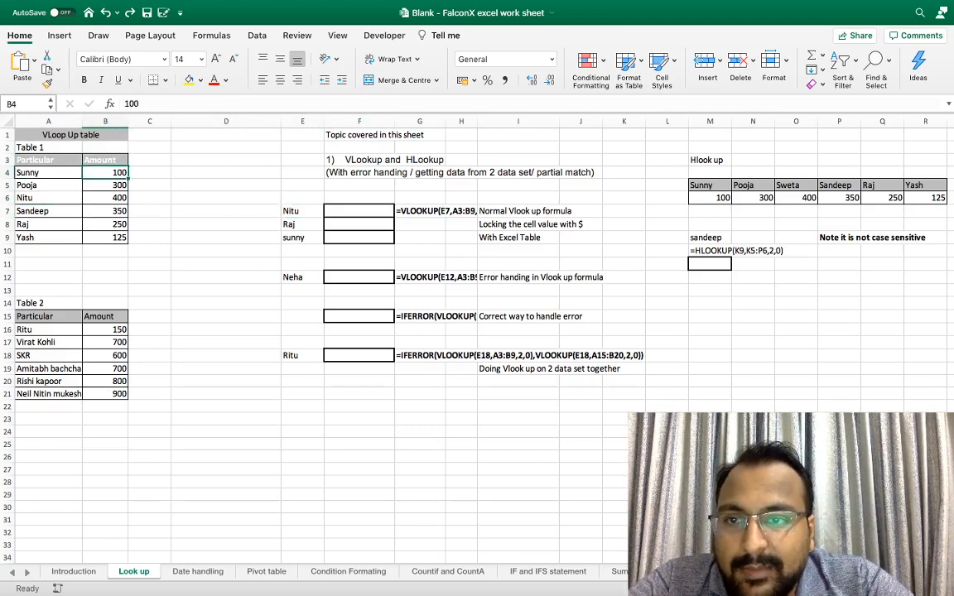
pyautogui.press('Down')
pyautogui.press('Down')
pyautogui.press('Down')
pyautogui.press('Right')
pyautogui.press('Right')
pyautogui.press('Right')
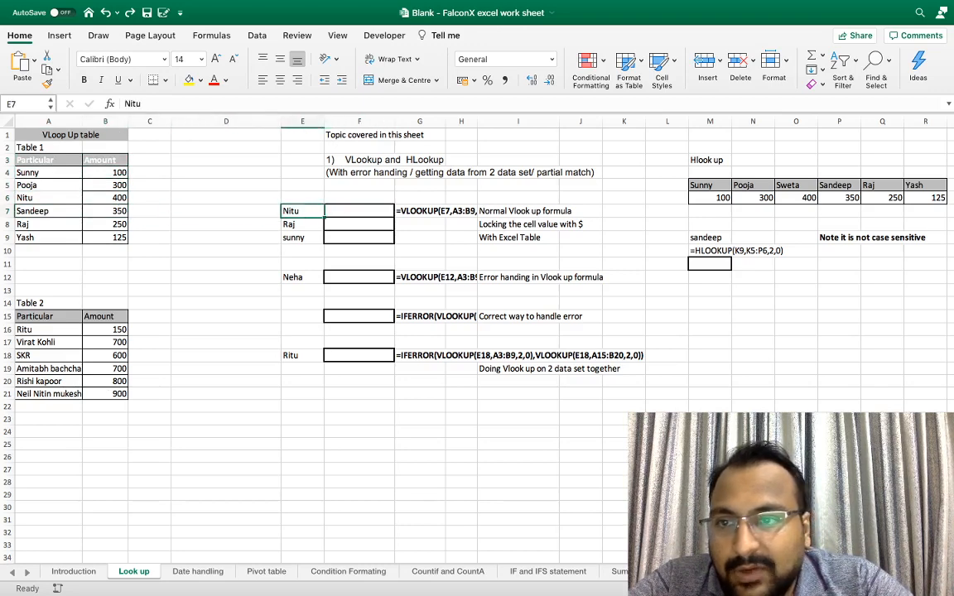
# - Enter =VLOOKUP(E7,A3:B9,2,0) in F7 to return the amount for the name in E7 from Table 1
pyautogui.press('Right')
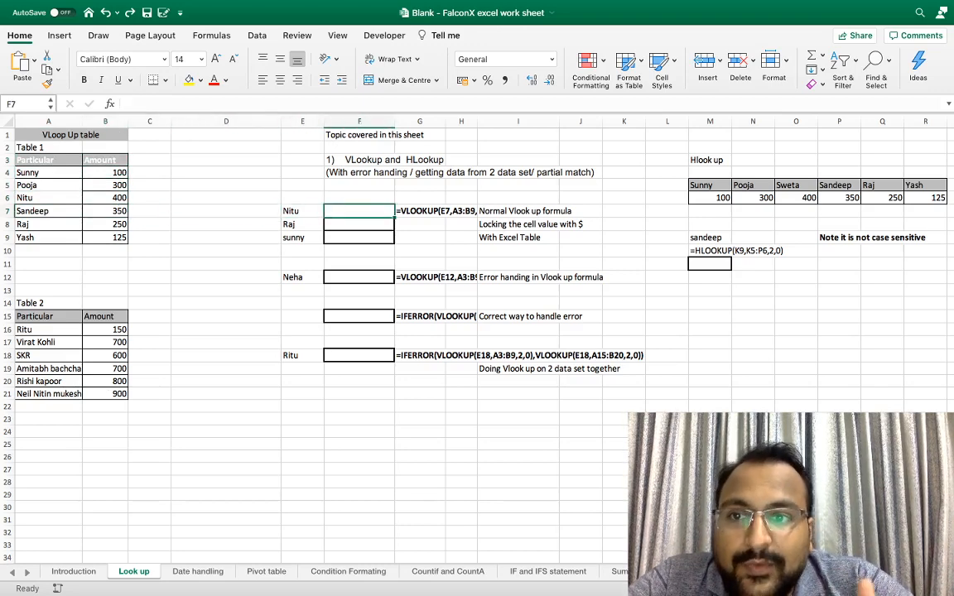
pyautogui.write('=v')
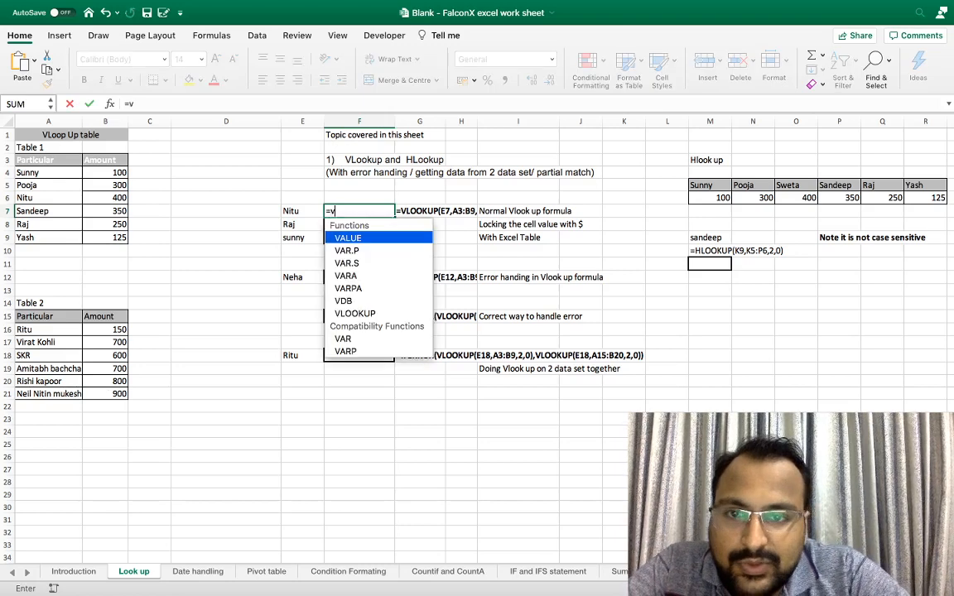
pyautogui.write('look')
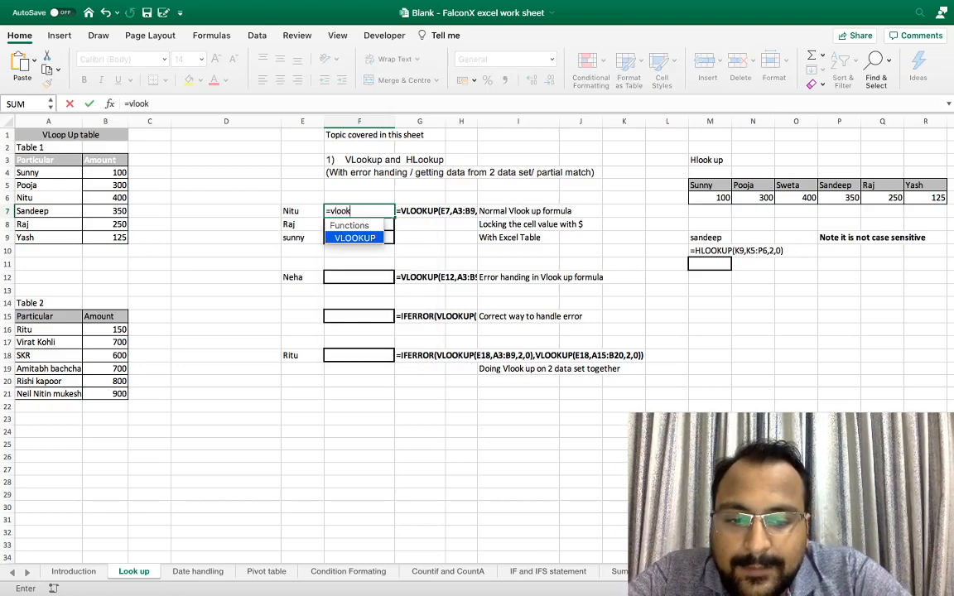
pyautogui.write('up(')
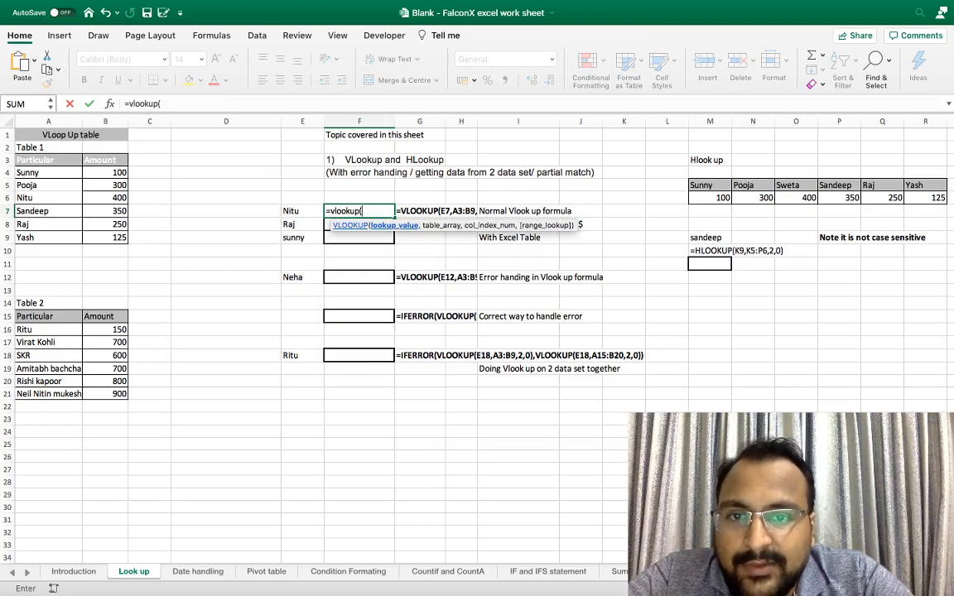
pyautogui.click(290, 210)
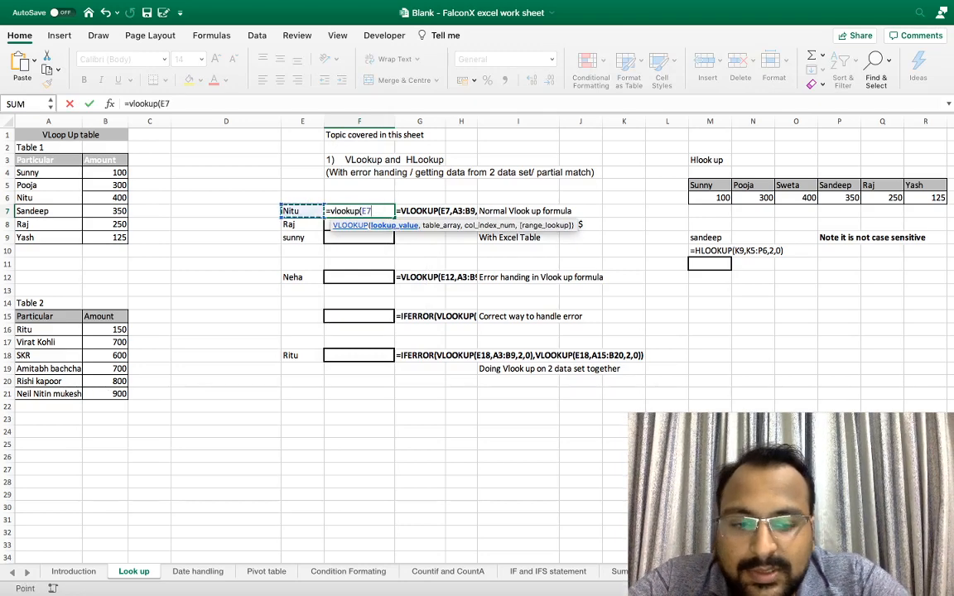
pyautogui.write(',')
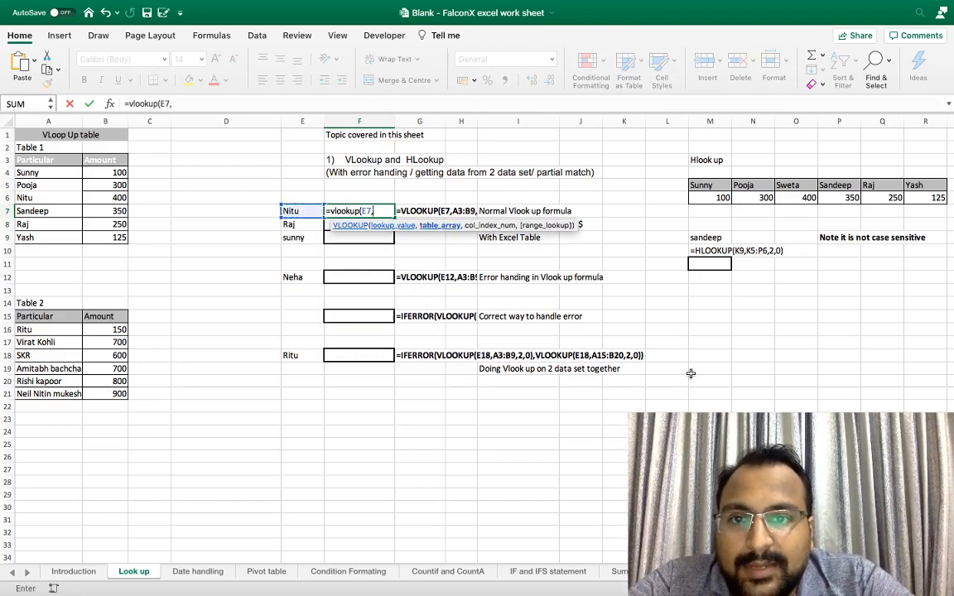
pyautogui.click(78, 160)
pyautogui.moveTo(79, 160); pyautogui.dragTo(106, 236)
pyautogui.write(',')
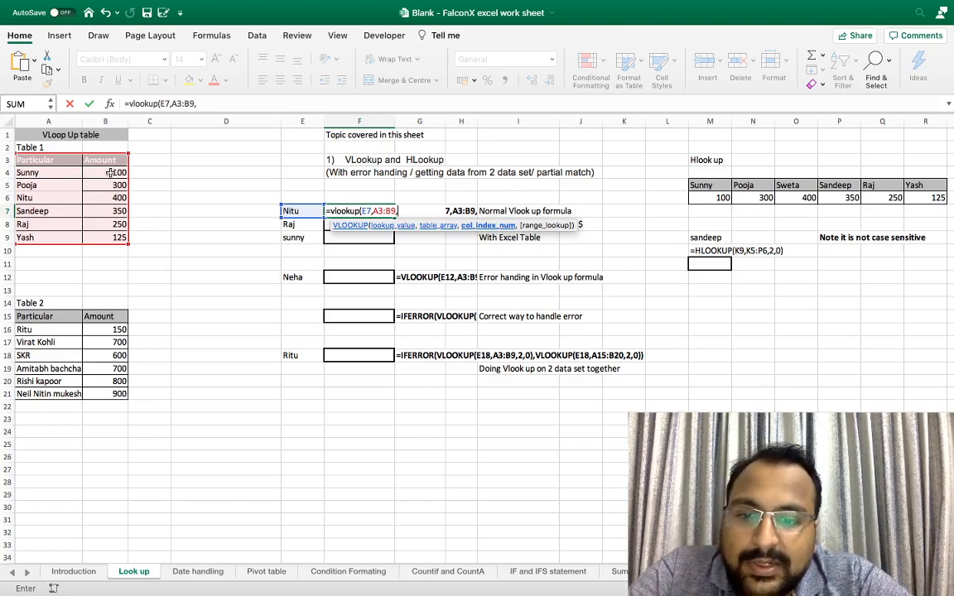
pyautogui.write('2,')
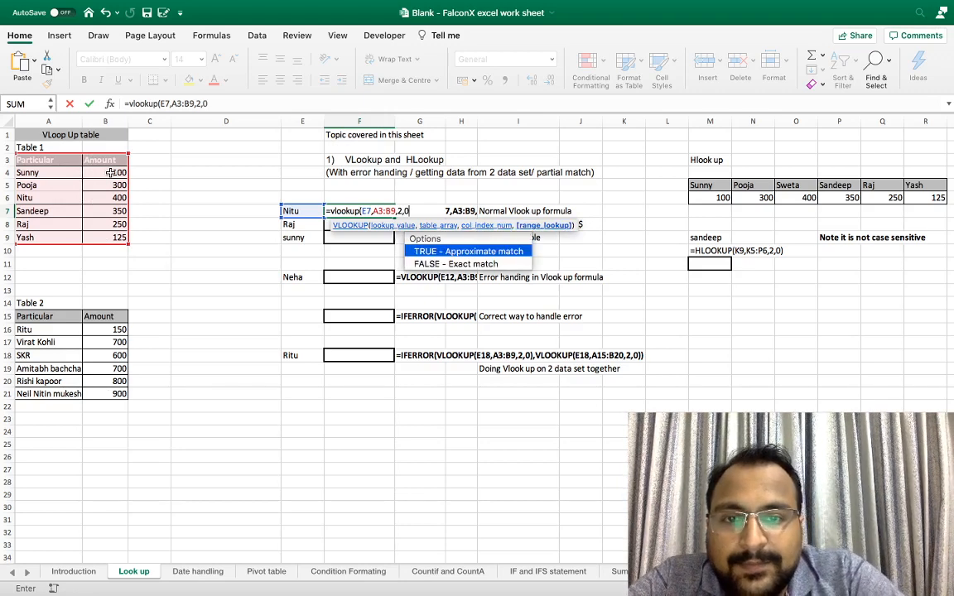
pyautogui.write('0)')
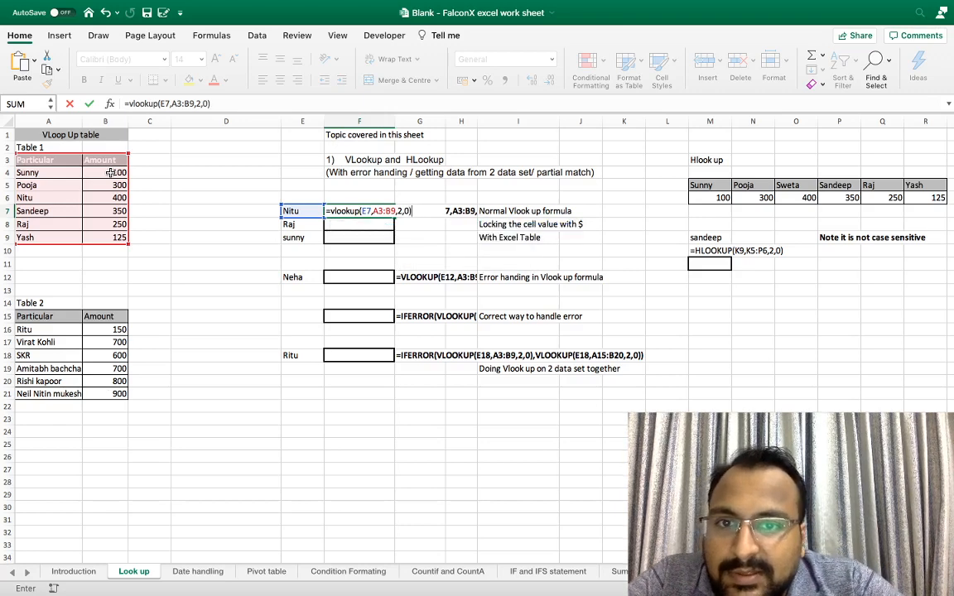
pyautogui.press('Return')
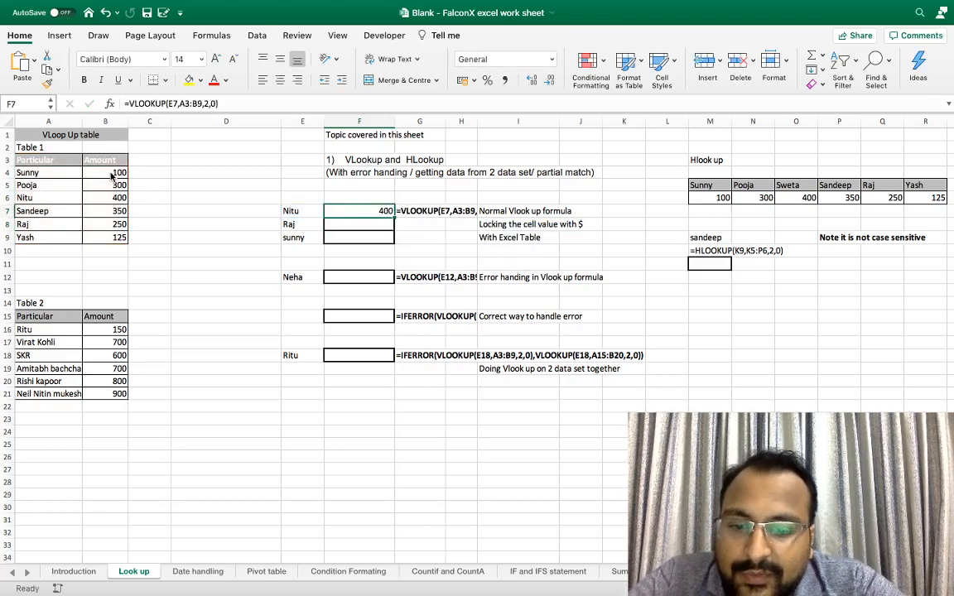
# - Copy the VLOOKUP formula with its unlocked table range from F7 down through F9
pyautogui.press('super+c')
pyautogui.hotkey('shift', 'Down')
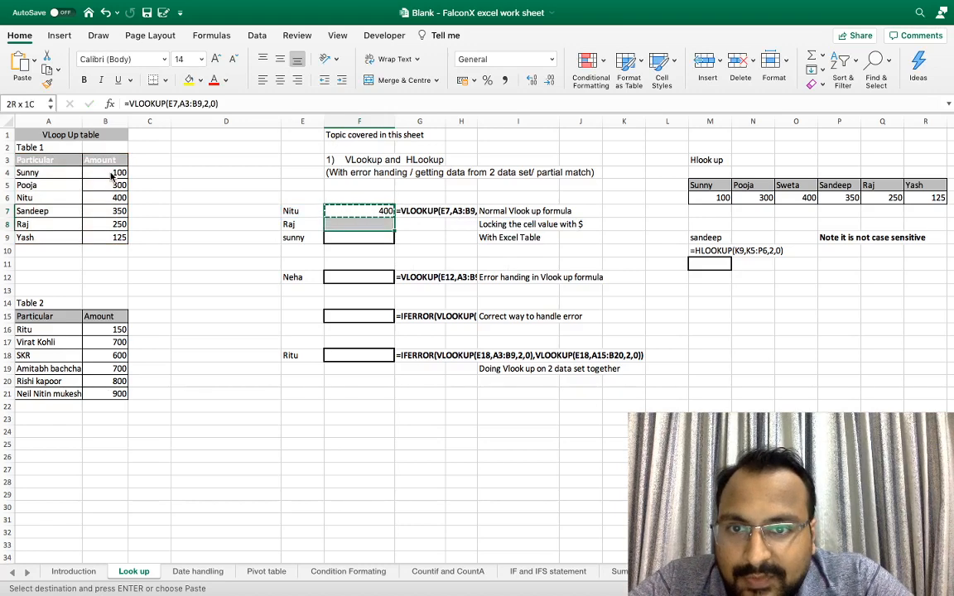
pyautogui.hotkey('shift', 'Down')
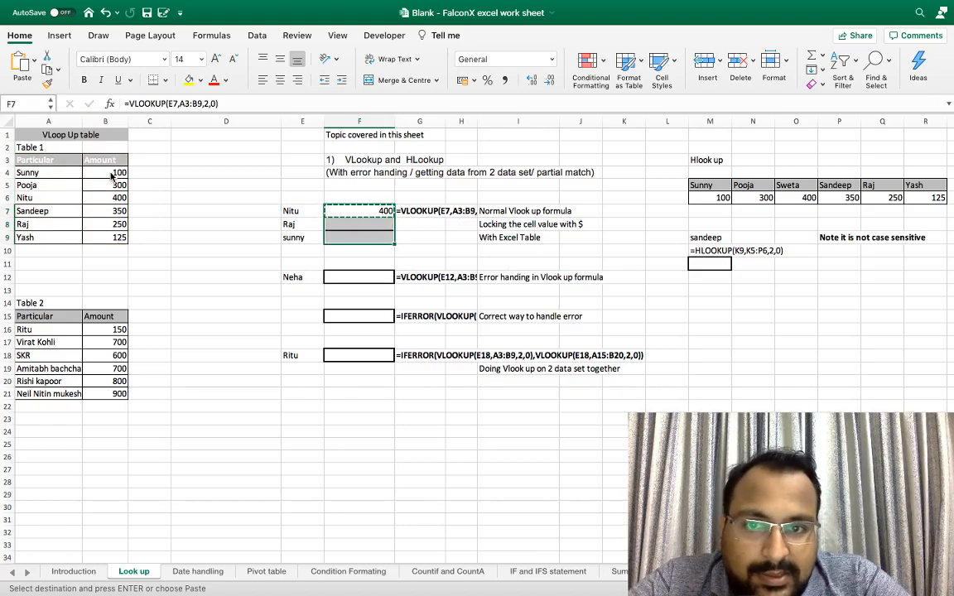
pyautogui.press('Return')
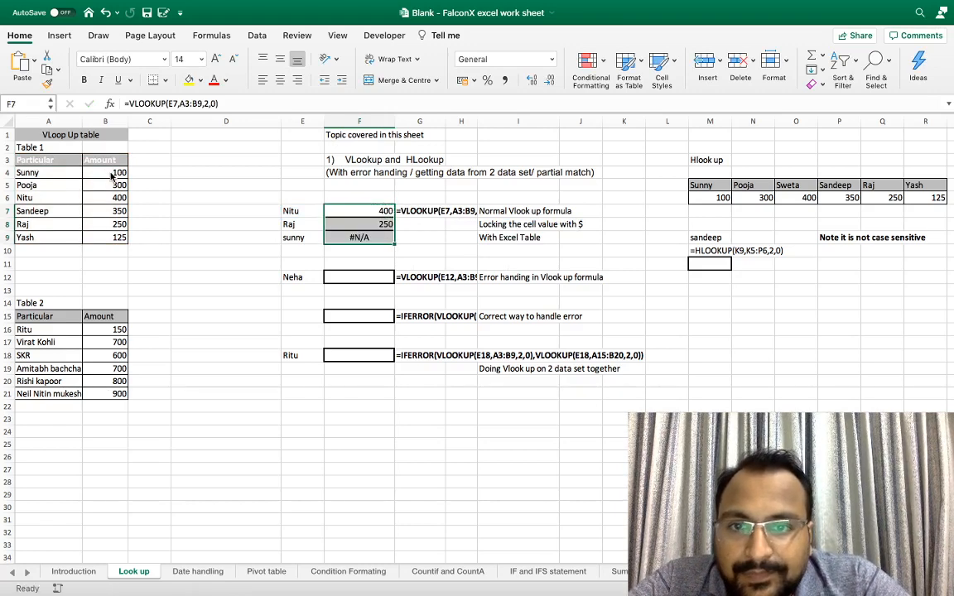
# - Compare the table ranges referenced by the VLOOKUP formulas in F7 and F9 without changing them
pyautogui.press('Down')
pyautogui.press('Down')
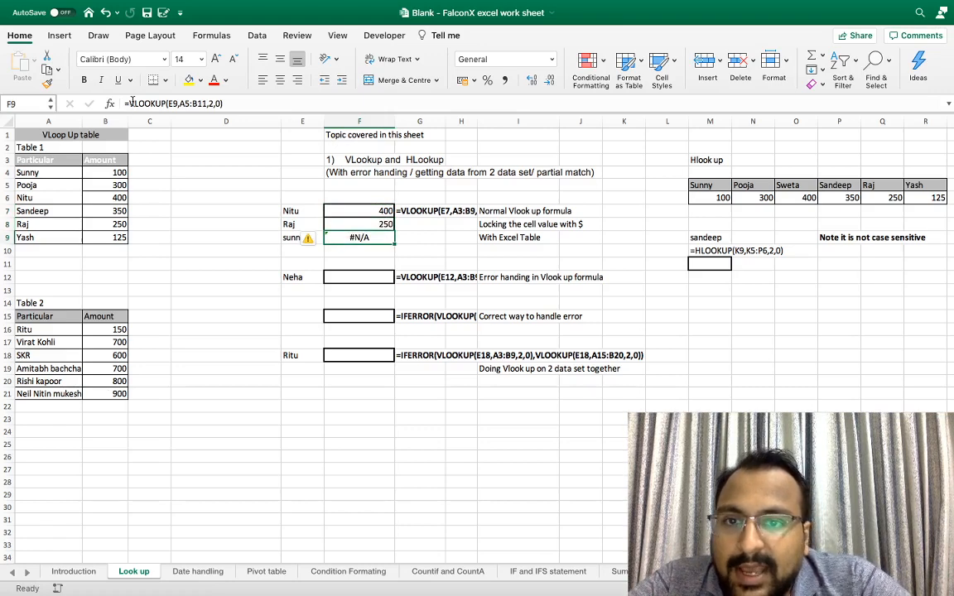
pyautogui.click(371, 210)
pyautogui.doubleClick(377, 238)
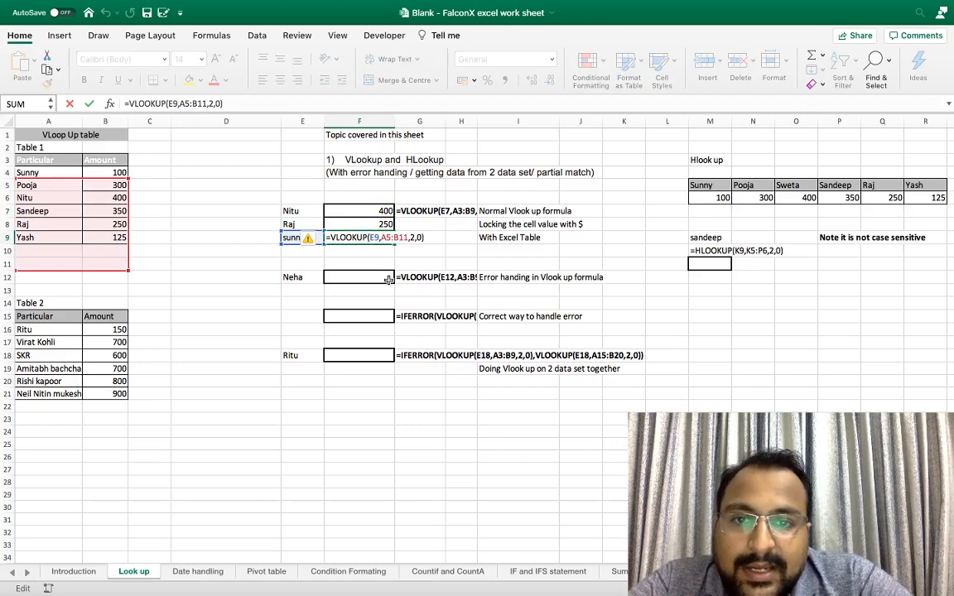
pyautogui.click(384, 237)
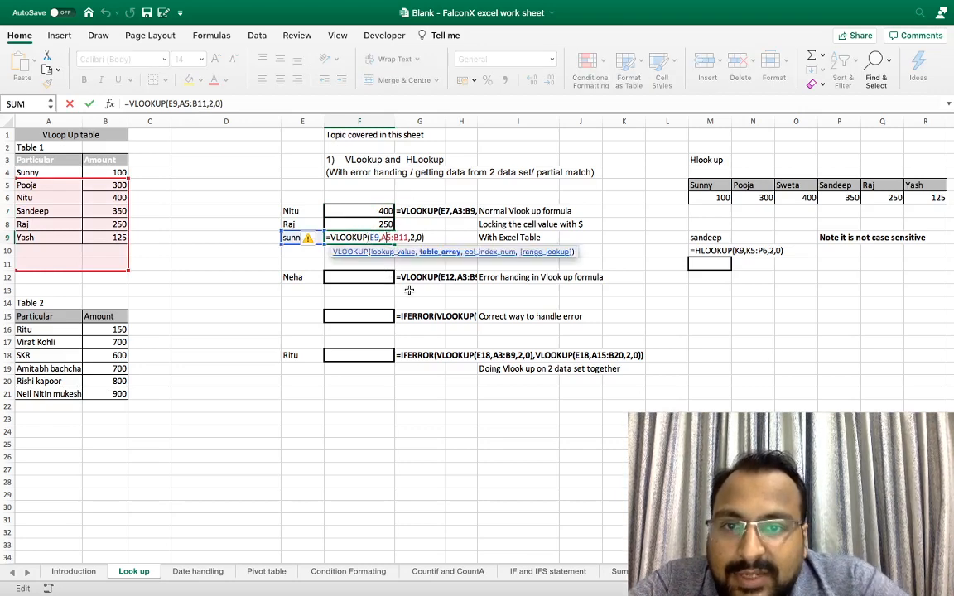
pyautogui.press('Escape')
pyautogui.press('Up')
pyautogui.press('Up')
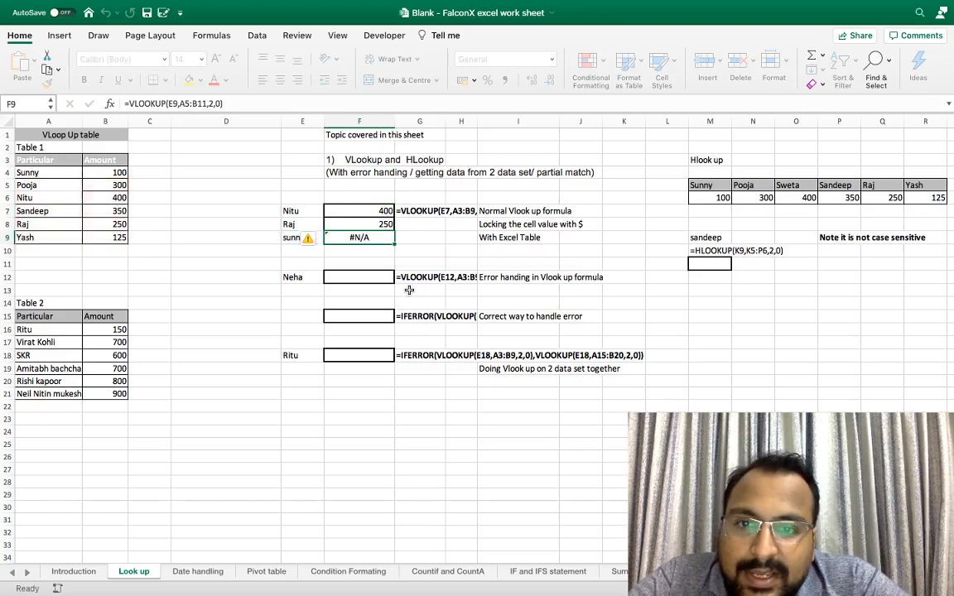
pyautogui.doubleClick(384, 213)
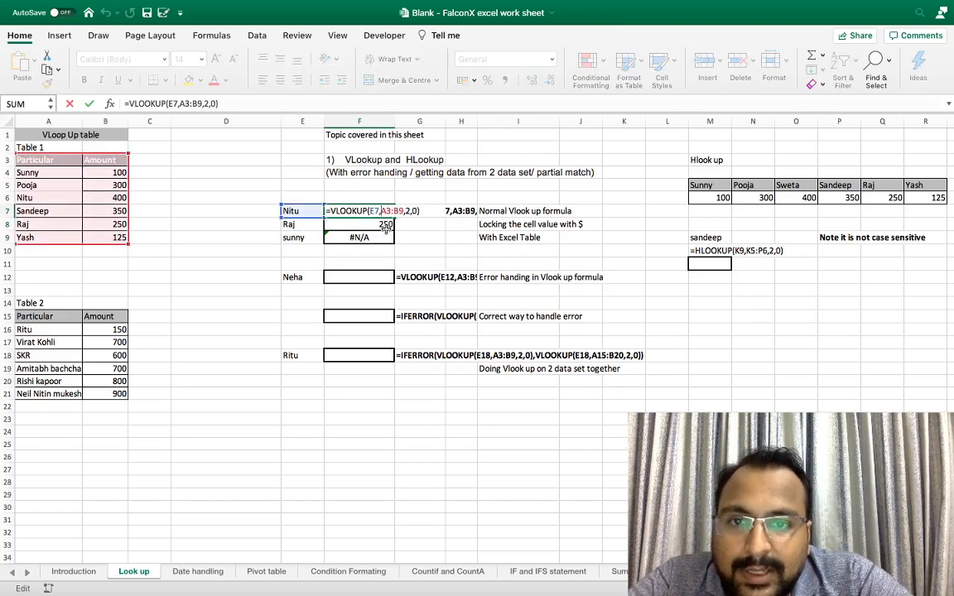
pyautogui.press('Escape')
pyautogui.click(380, 237)
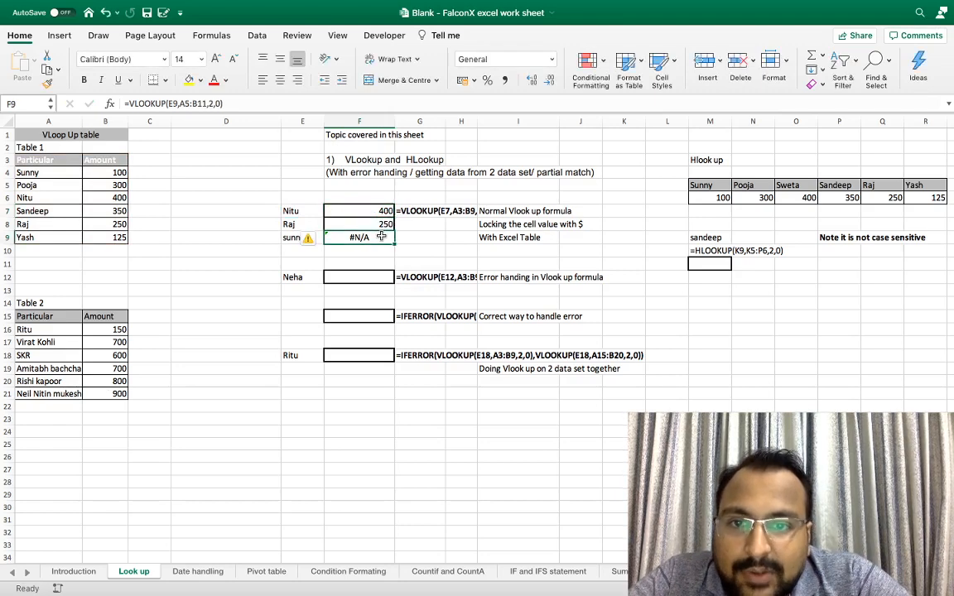
pyautogui.doubleClick(380, 236)
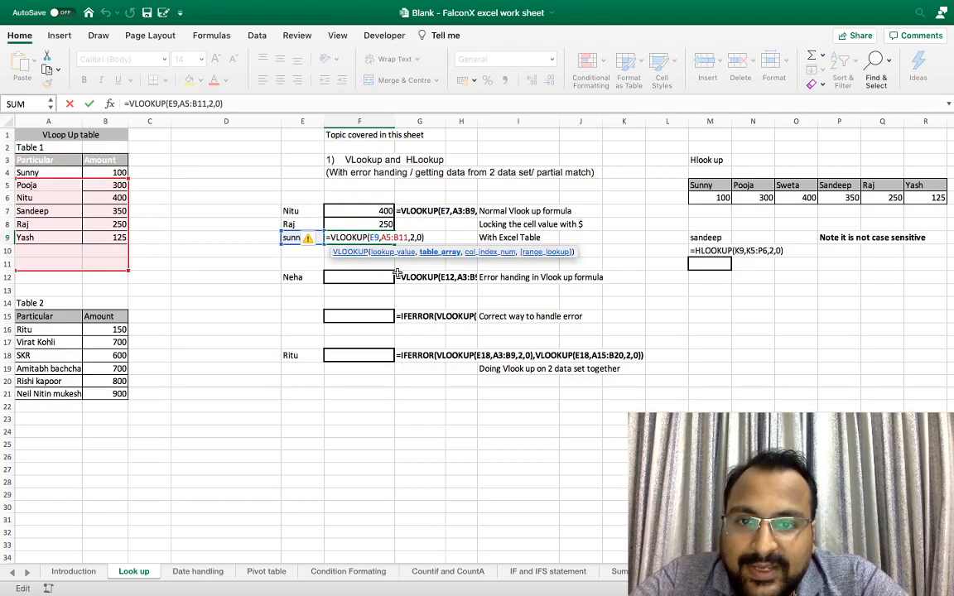
pyautogui.press('Escape')
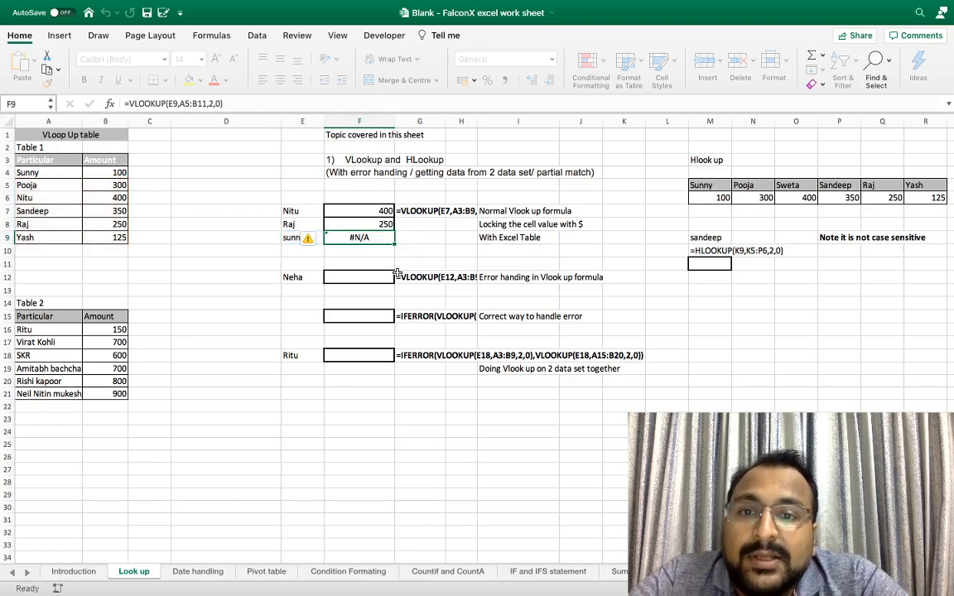
# - Lock the table range in F7's VLOOKUP with absolute references so the formula reads =VLOOKUP(E7,$A$3:$B$9,2,0)
pyautogui.press('Up')
pyautogui.press('Up')
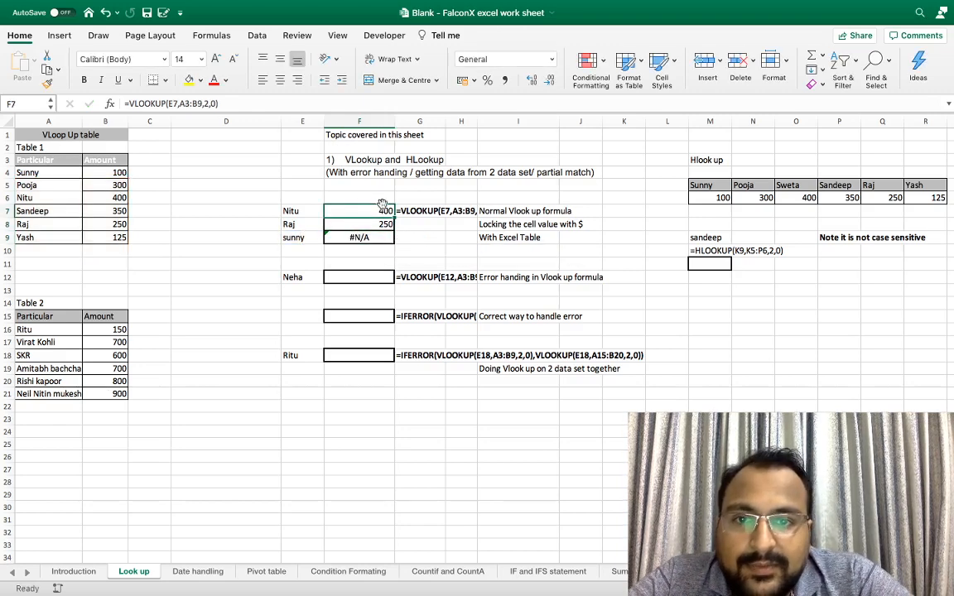
pyautogui.press('F2')
pyautogui.press('Left')
pyautogui.press('Left')
pyautogui.press('Left')
pyautogui.press('Left')
pyautogui.press('Left')
pyautogui.press('Left')
pyautogui.press('Left')
pyautogui.press('Left')
pyautogui.press('Left')
pyautogui.press('Left')
pyautogui.press('Left')
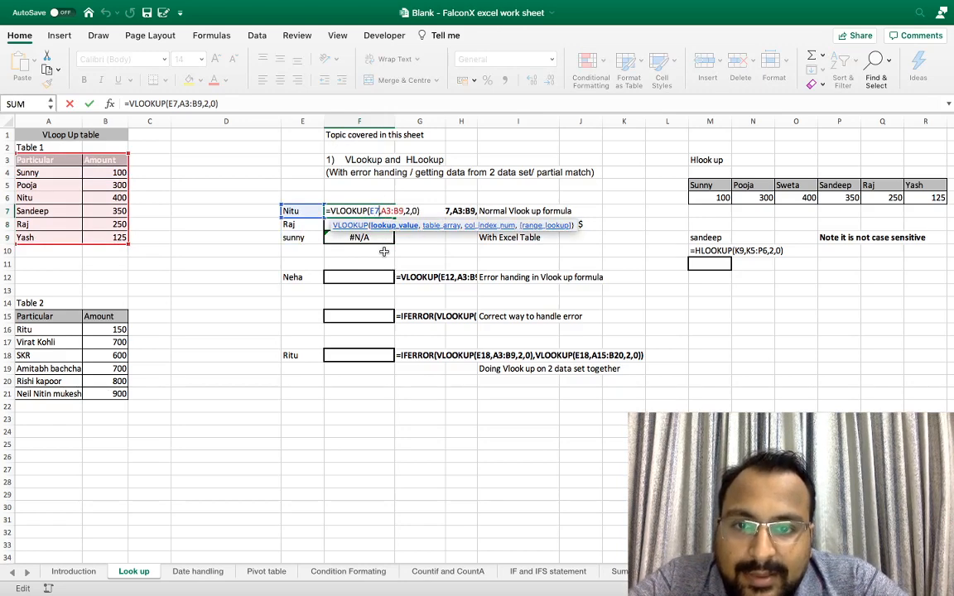
pyautogui.write('$')
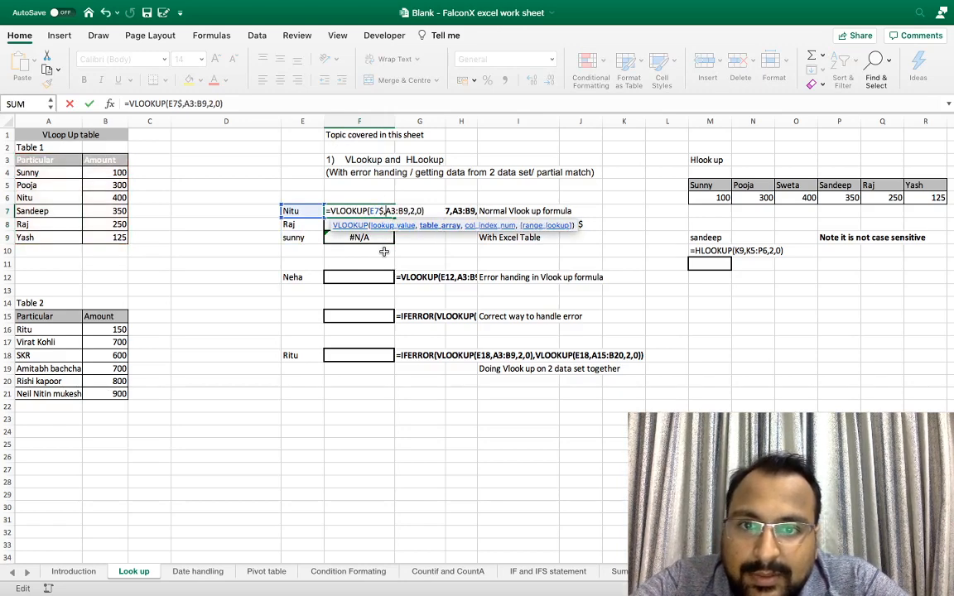
pyautogui.press('BackSpace')
pyautogui.press('Right')
pyautogui.write('$')
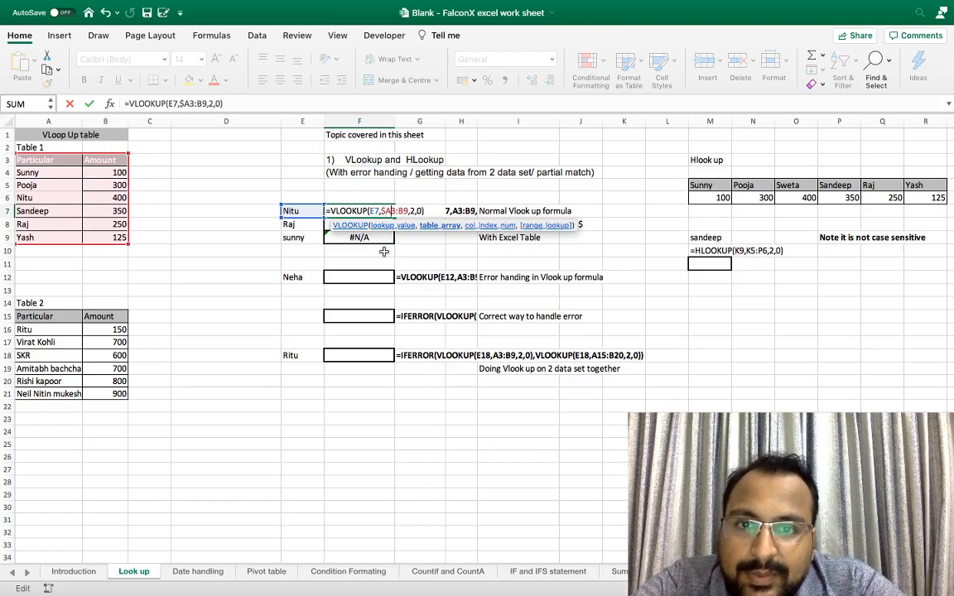
pyautogui.press('Right')
pyautogui.write('$')
pyautogui.press('Right')
pyautogui.press('Right')
pyautogui.write('$')
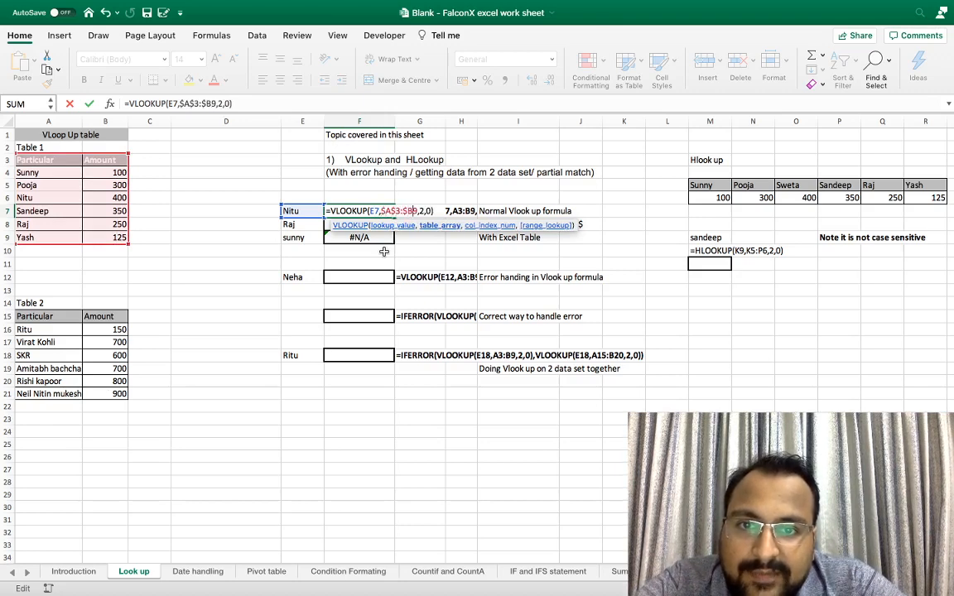
pyautogui.press('Right')
pyautogui.write('$')
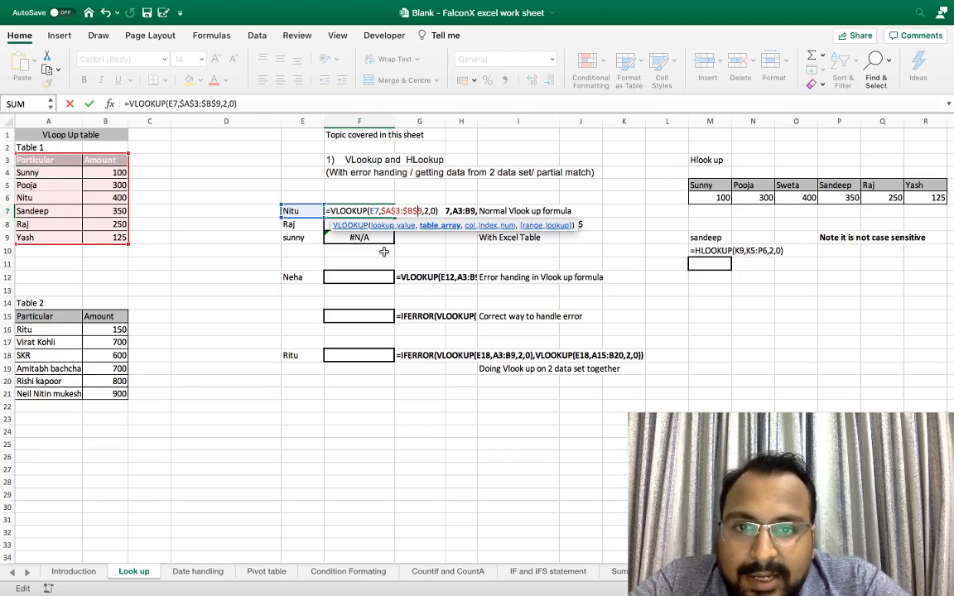
pyautogui.press('Return')
# - Copy the VLOOKUP formula with the locked table range from F7 down through F9
pyautogui.press('Up')
pyautogui.press('super+c')
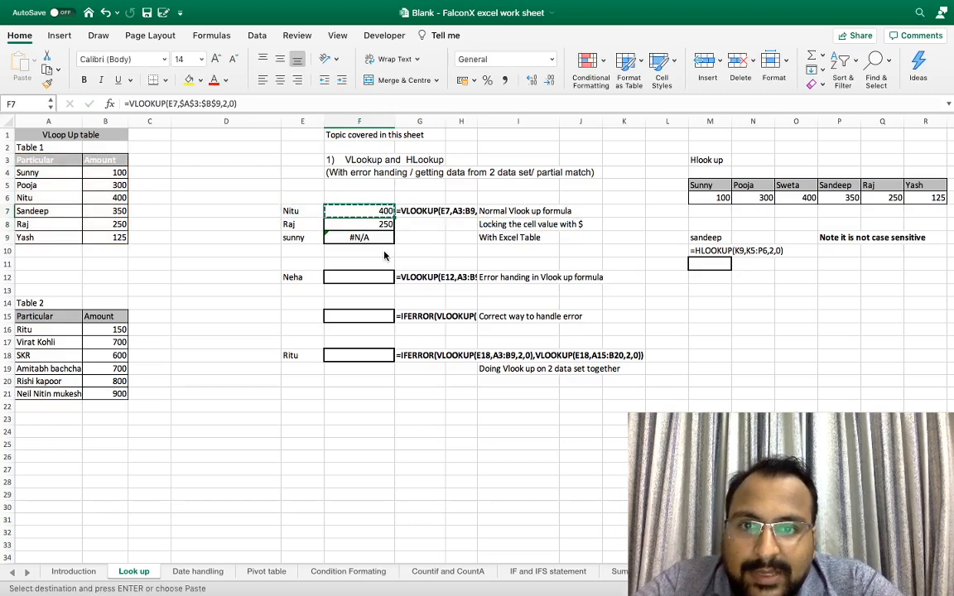
pyautogui.hotkey('shift', 'Down')
pyautogui.hotkey('shift', 'Down')
pyautogui.press('Return')
# - Review the copied VLOOKUP formulas in F7:F9 and their lookup names in column E
pyautogui.press('Down')
pyautogui.press('Down')
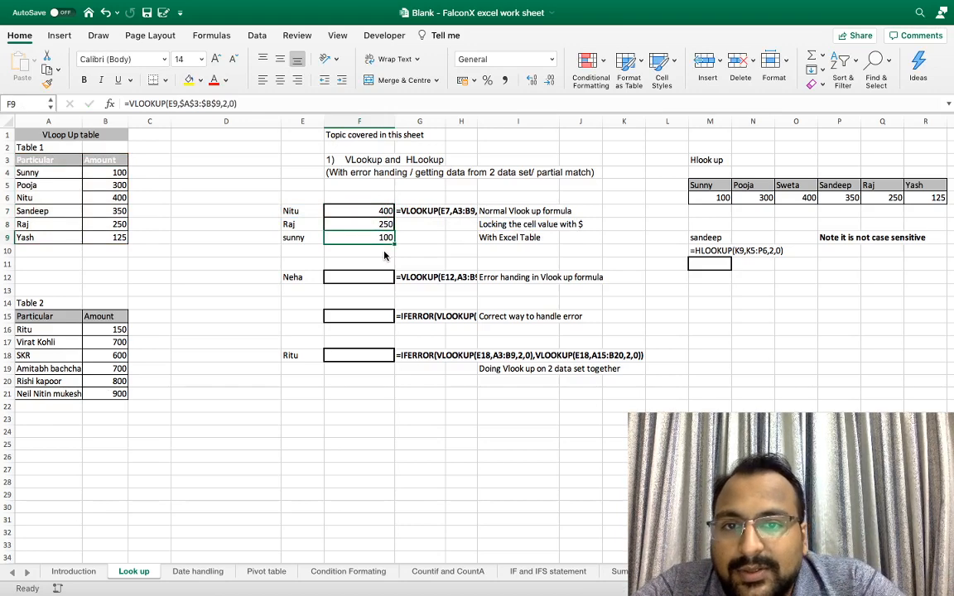
pyautogui.press('Up')
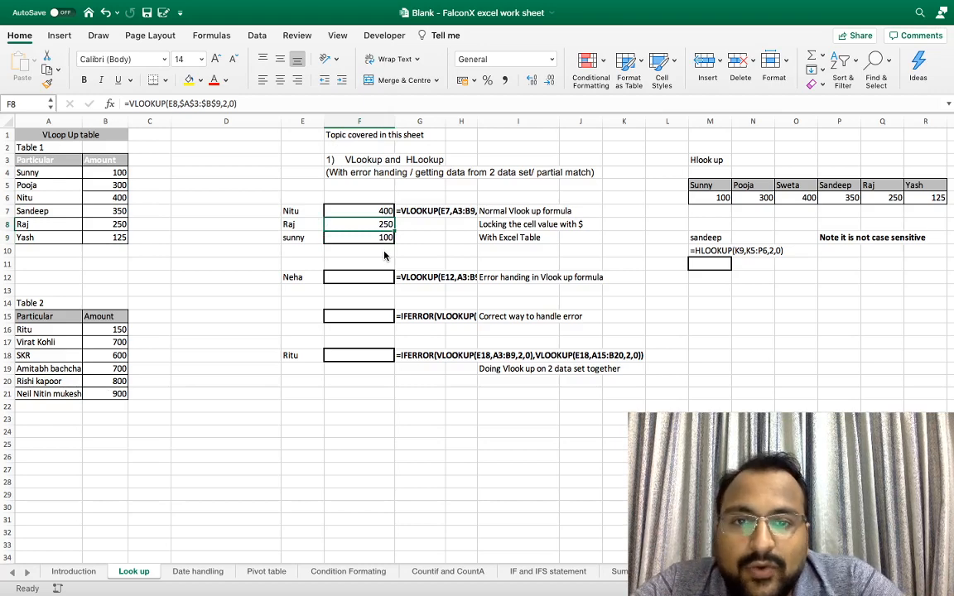
pyautogui.press('Up')
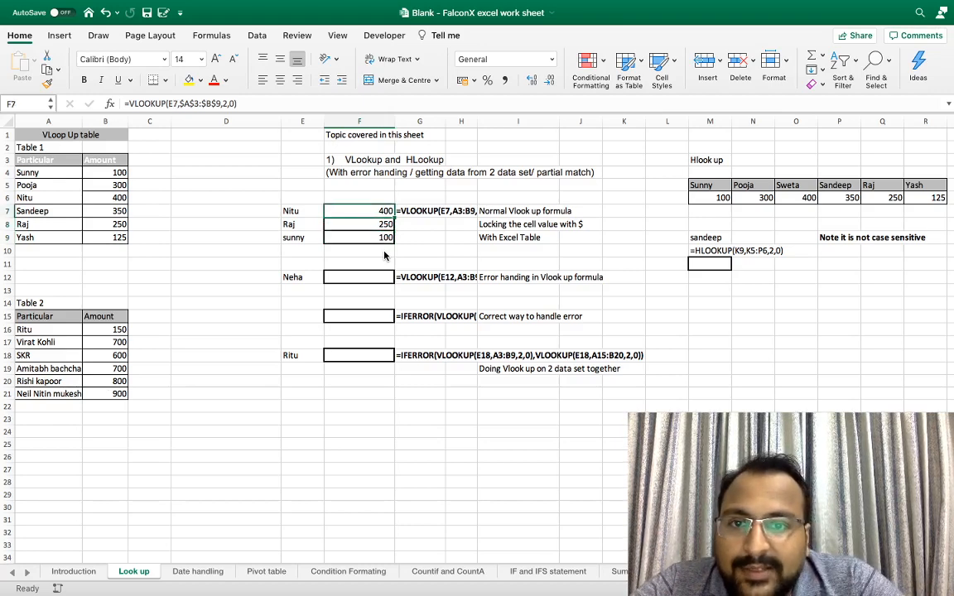
pyautogui.hotkey('shift', 'Down')
pyautogui.hotkey('shift', 'Down')
pyautogui.press('Left')
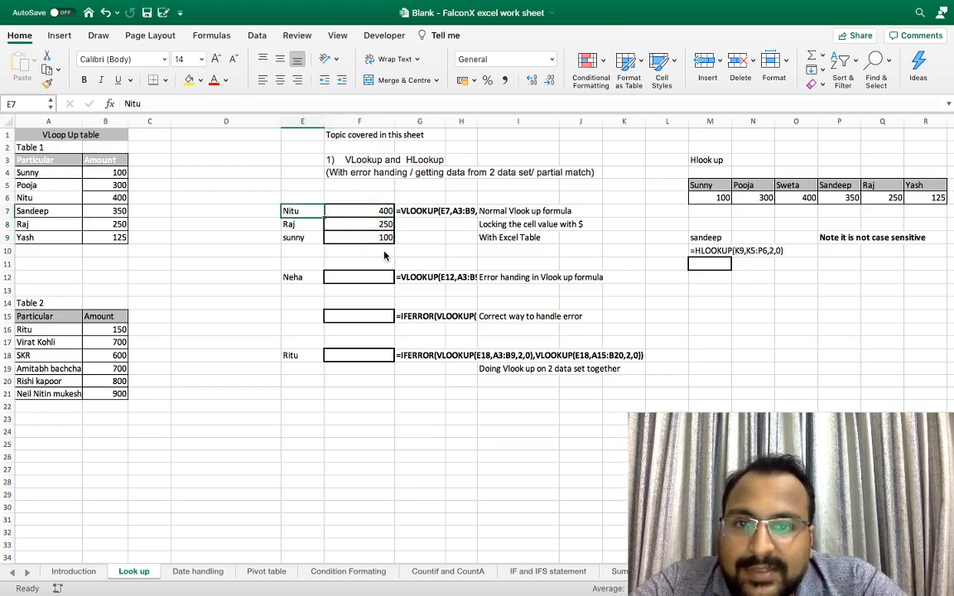
pyautogui.press('Left')
pyautogui.press('Down')
pyautogui.press('Down')
pyautogui.press('Left')
pyautogui.press('Left')
pyautogui.press('Right')
pyautogui.press('Right')
pyautogui.press('Right')
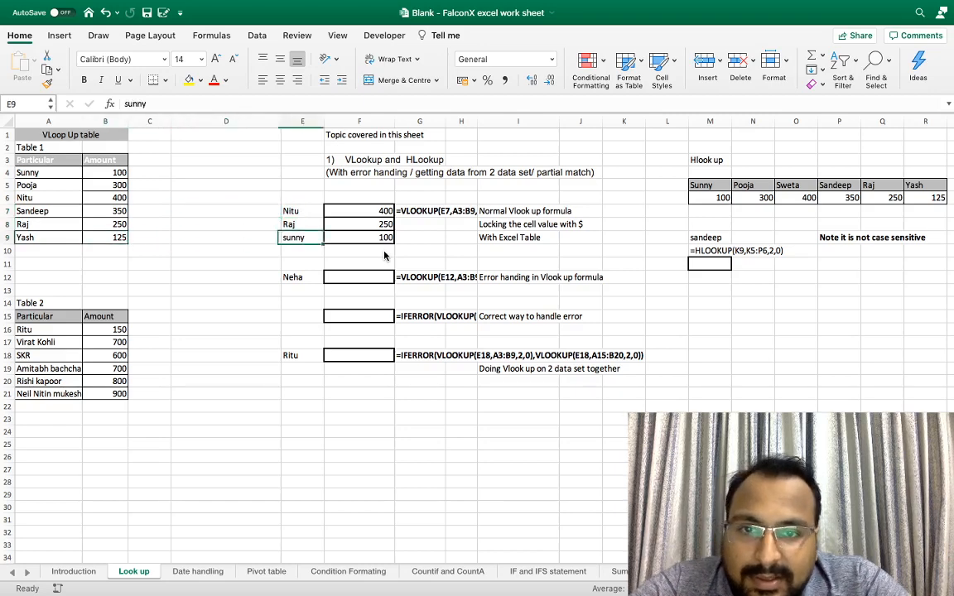
# - Add a record directly below Table 1, entering a name with the suffix 1 in A10 and the amount 3000 in B10
pyautogui.press('Right')
pyautogui.press('Left')
pyautogui.press('Left')
pyautogui.press('Left')
pyautogui.press('Left')
pyautogui.press('Left')
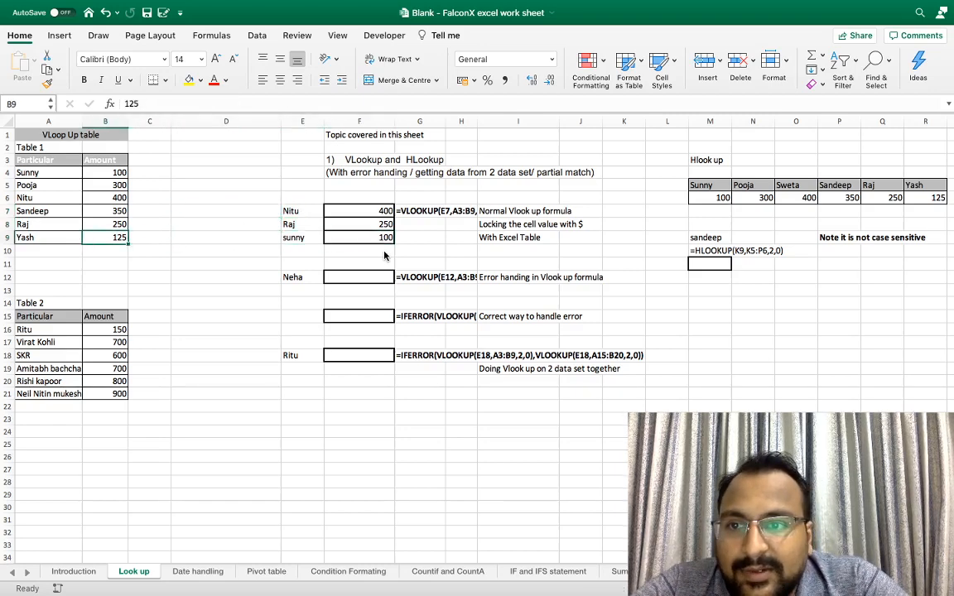
pyautogui.press('Down')
pyautogui.write('Sandep')
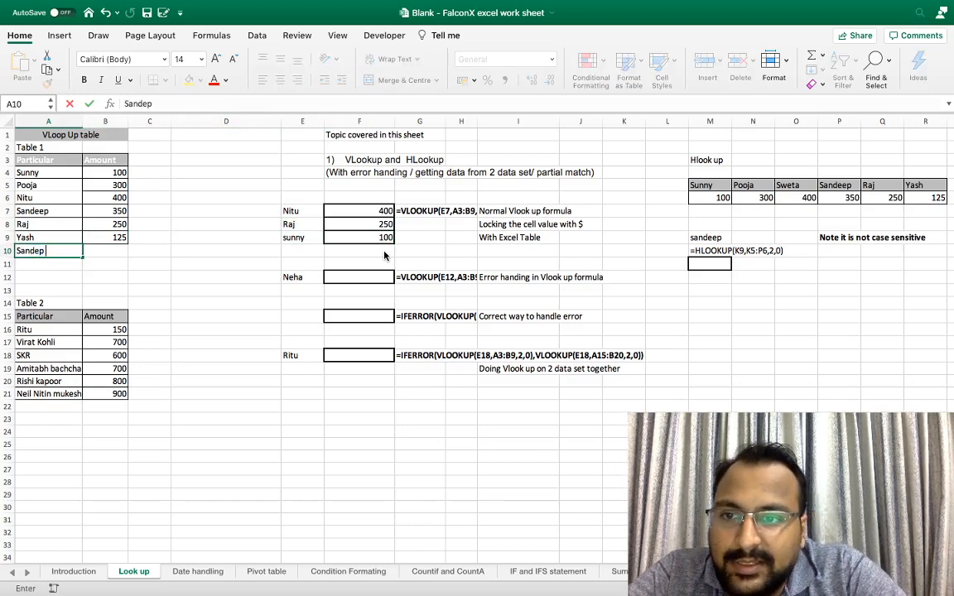
pyautogui.press('BackSpace')
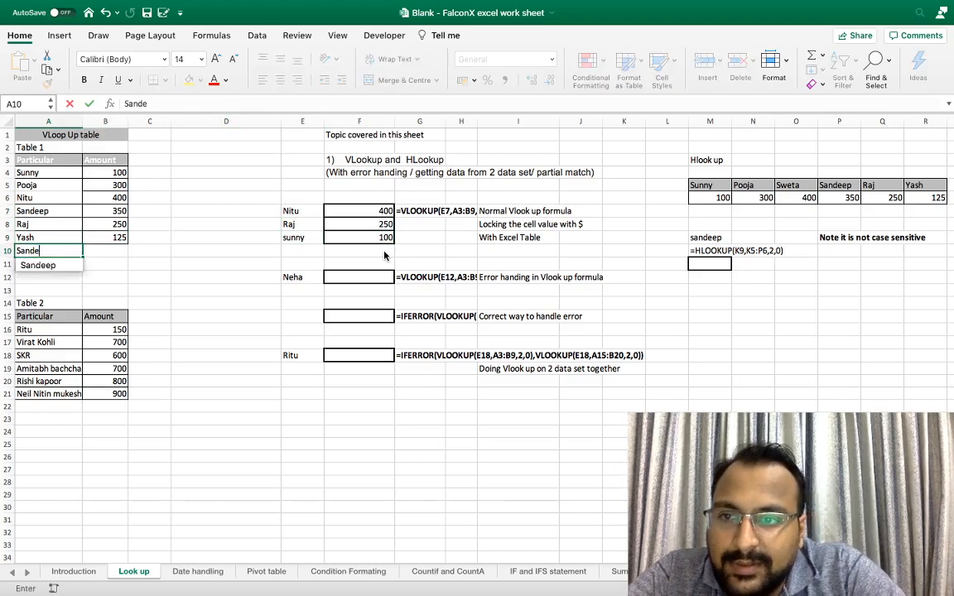
pyautogui.write('ep 1')
pyautogui.press('Return')
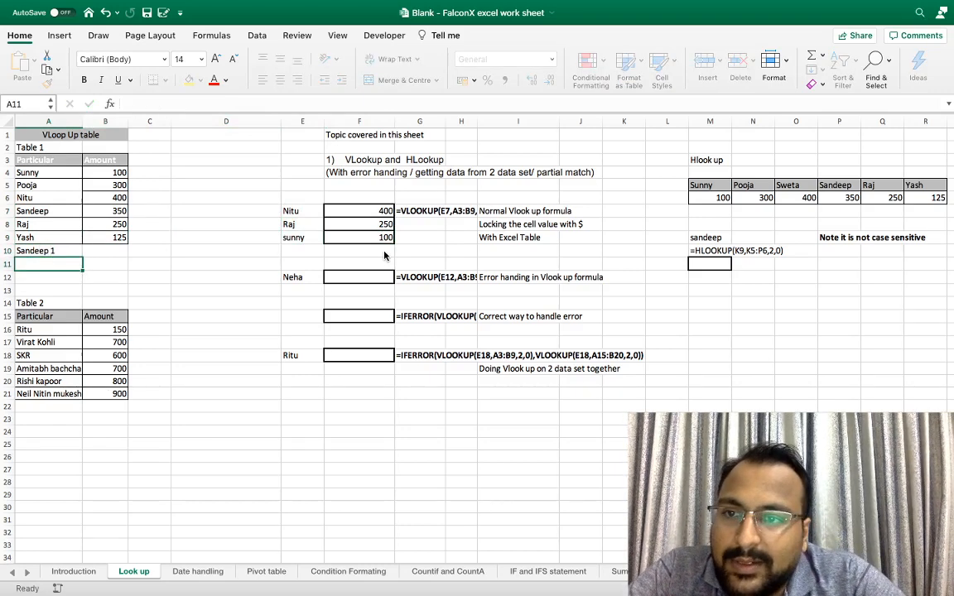
pyautogui.press('Up')
pyautogui.press('Right')
pyautogui.write('3000')
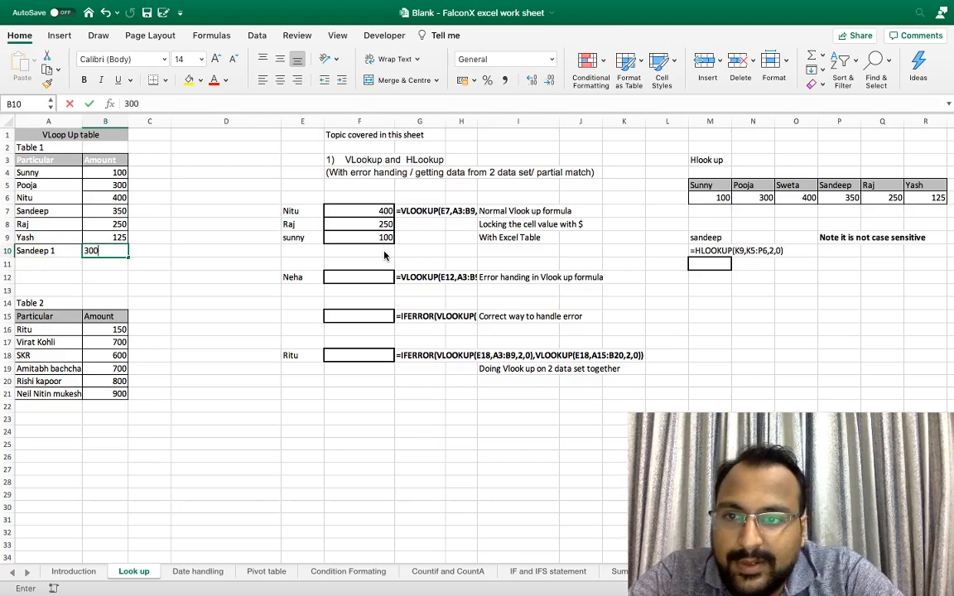
pyautogui.press('Return')
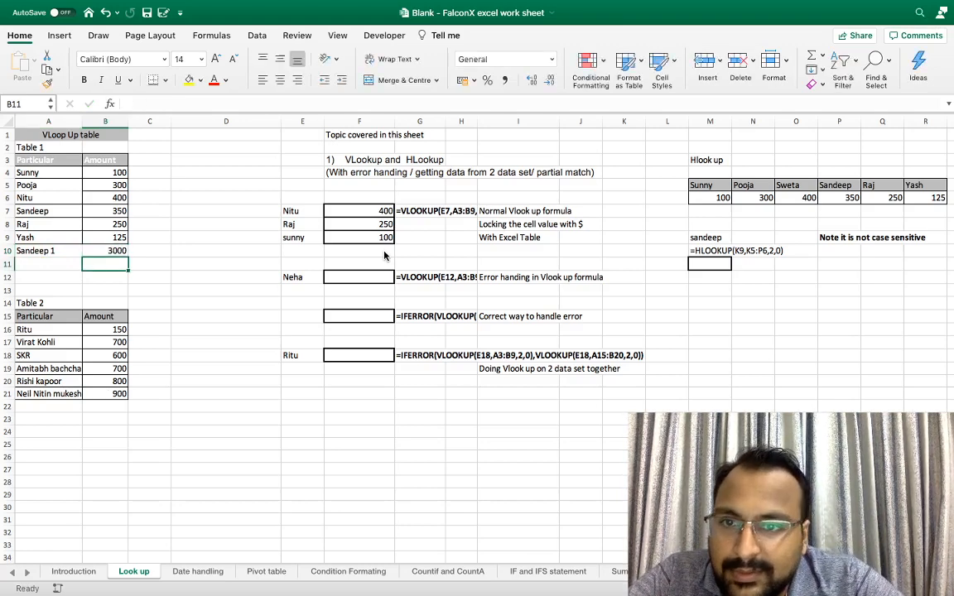
# - Copy the new name from A10 into E10 as an additional lookup value
pyautogui.press('Up')
pyautogui.press('Right')
pyautogui.press('Right')
pyautogui.press('Left')
pyautogui.press('Left')
pyautogui.press('Left')
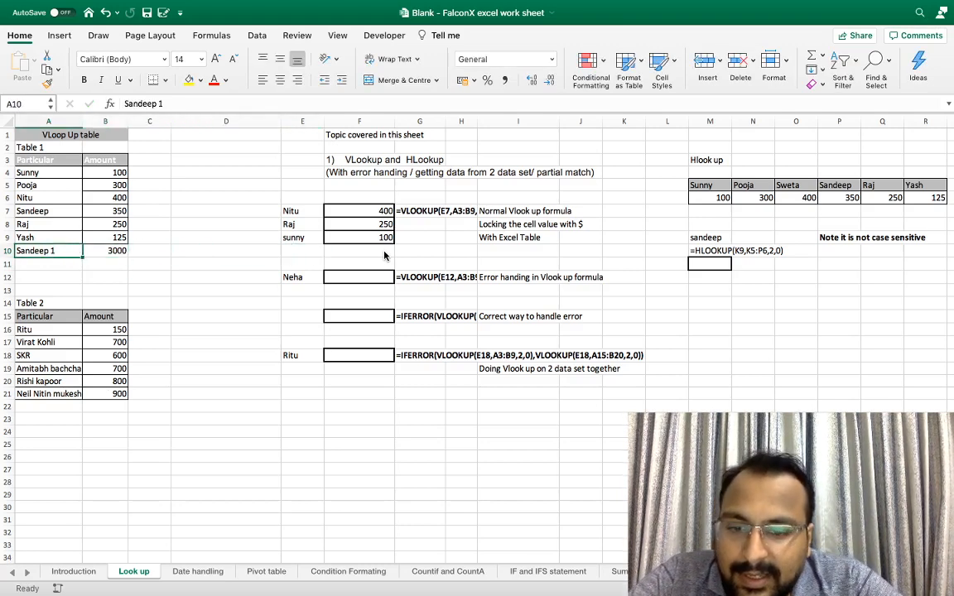
pyautogui.press('super+c')
pyautogui.press('Right')
pyautogui.press('Right')
pyautogui.press('Right')
pyautogui.press('Right')
pyautogui.press('super+v')
pyautogui.press('Right')
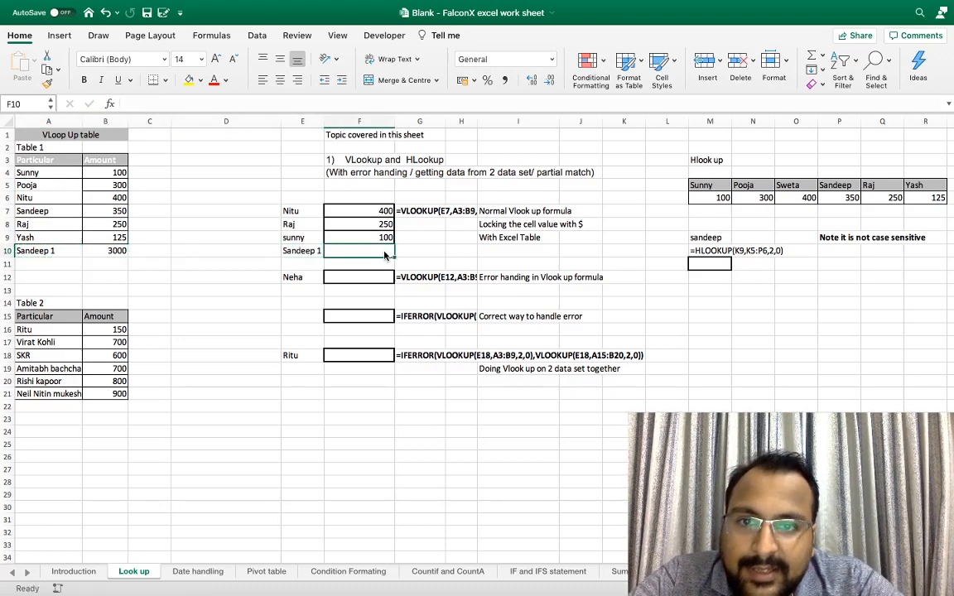
# - Try F9's locked-range VLOOKUP formula in F10, inspecting its table range, and clear the cell
pyautogui.press('Up')
pyautogui.press('super+c')
pyautogui.press('Down')
pyautogui.press('Return')
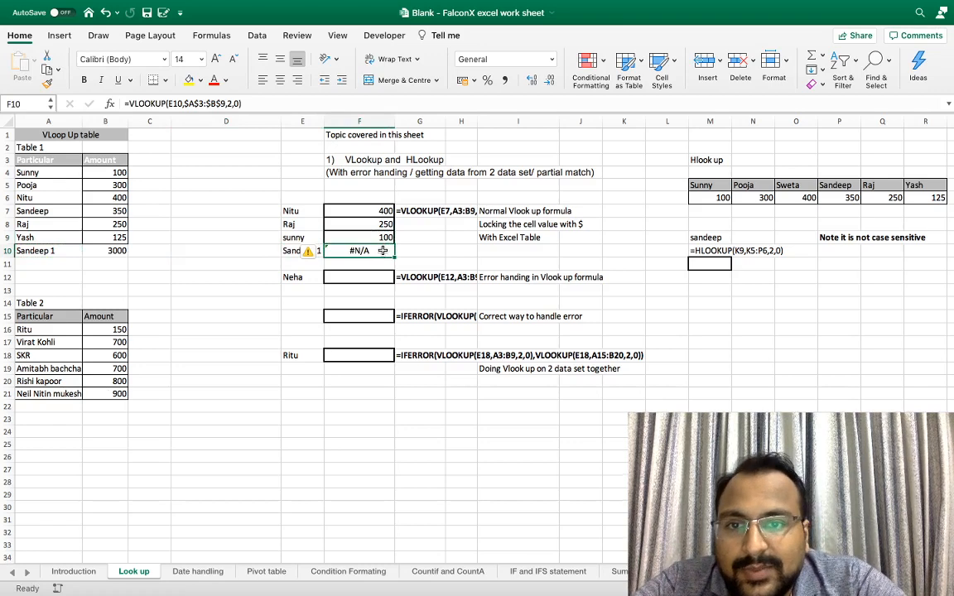
pyautogui.doubleClick(384, 255)
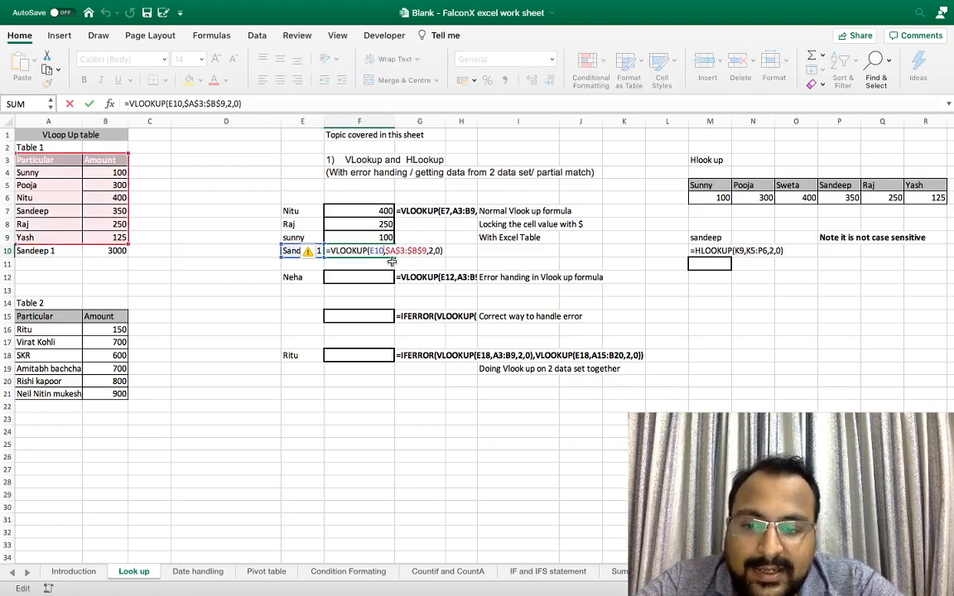
pyautogui.press('Escape')
pyautogui.press('Left')
pyautogui.press('Right')
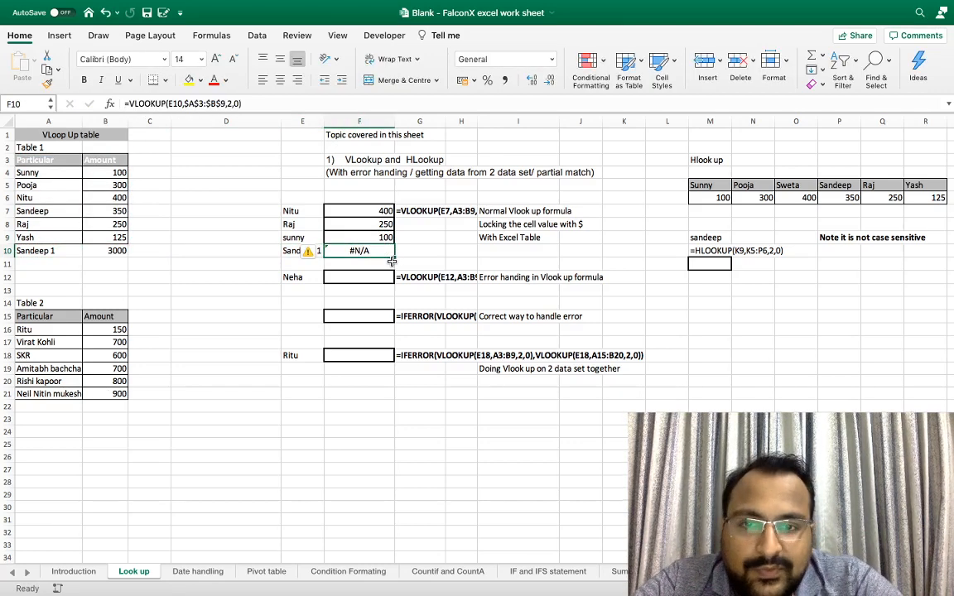
pyautogui.press('Delete')
pyautogui.press('Left')
pyautogui.press('Left')
pyautogui.press('Left')
pyautogui.press('Left')
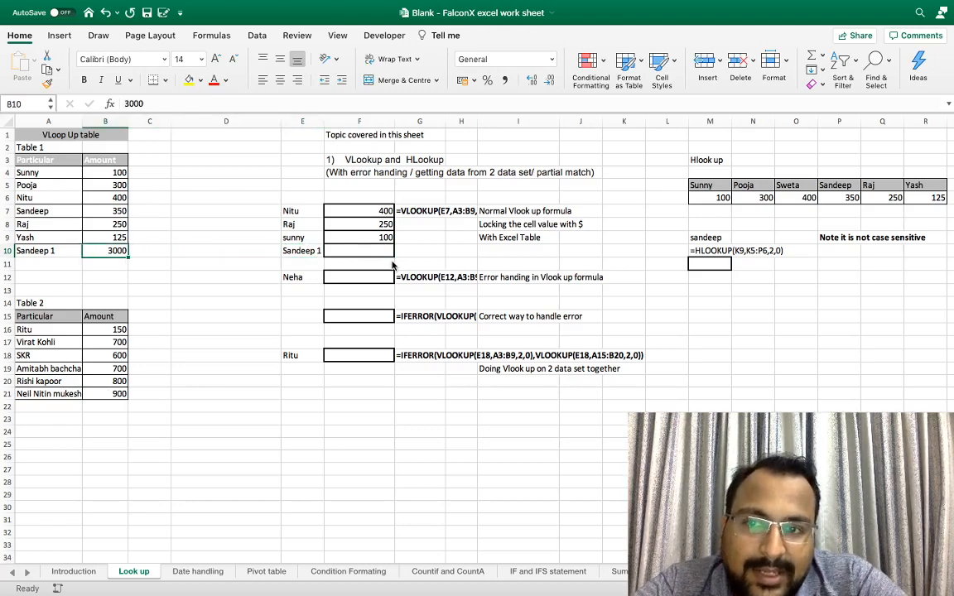
pyautogui.press('Left')
pyautogui.press('Right')
pyautogui.press('Right')
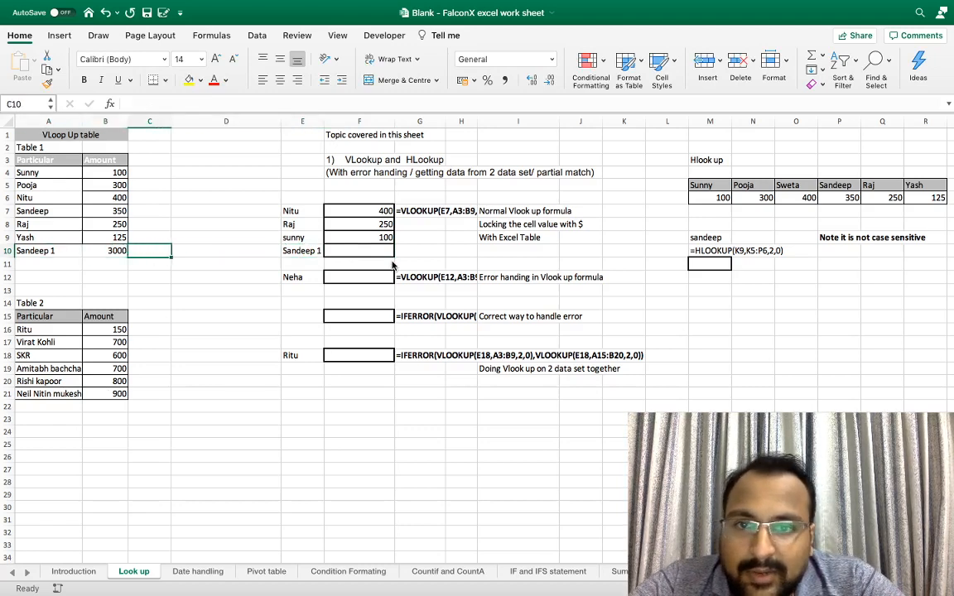
pyautogui.press('Right')
# - Convert the range A3:B10 into an Excel table with headers
pyautogui.press('Left')
pyautogui.press('Left')
pyautogui.press('Left')
pyautogui.press('Up')
pyautogui.press('Up')
pyautogui.press('Up')
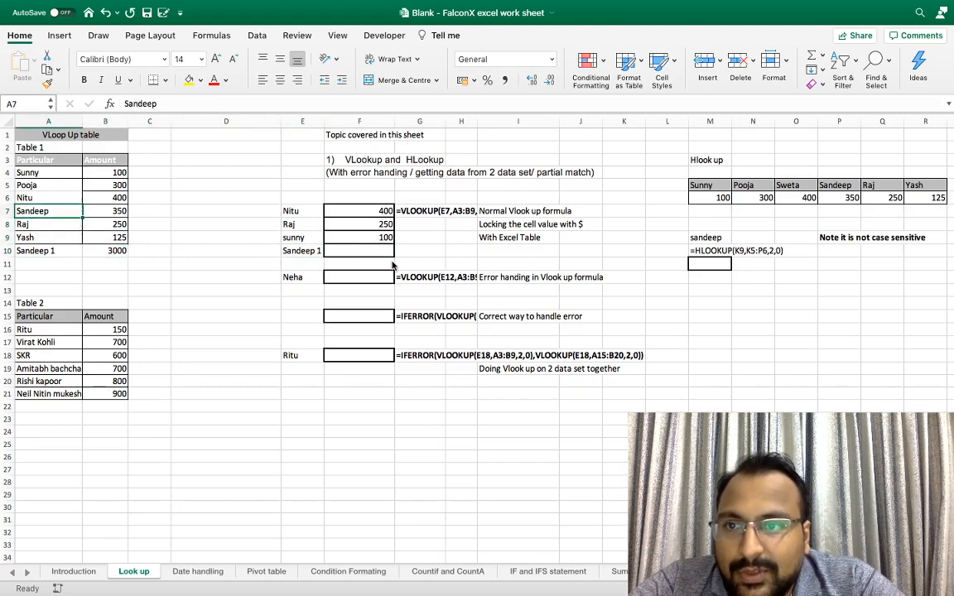
pyautogui.press('Up')
pyautogui.press('Up')
pyautogui.press('Up')
pyautogui.press('Up')
pyautogui.hotkey('shift', 'Right')
pyautogui.hotkey('shift', 'Down')
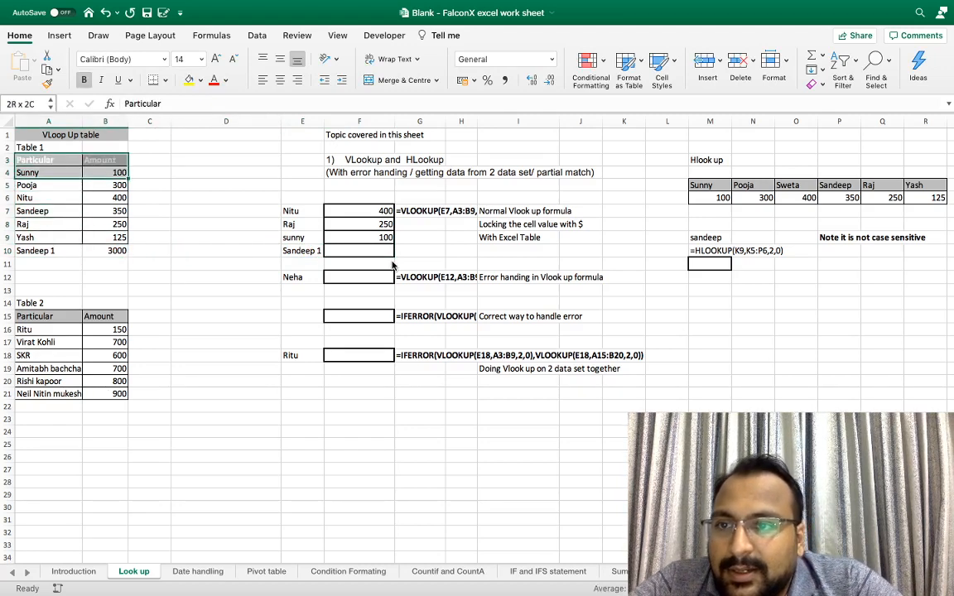
pyautogui.hotkey('shift', 'Down')
pyautogui.hotkey('shift', 'Down')
pyautogui.hotkey('shift', 'Down')
pyautogui.hotkey('shift', 'Down')
pyautogui.hotkey('shift', 'Down')
pyautogui.hotkey('shift', 'Down')
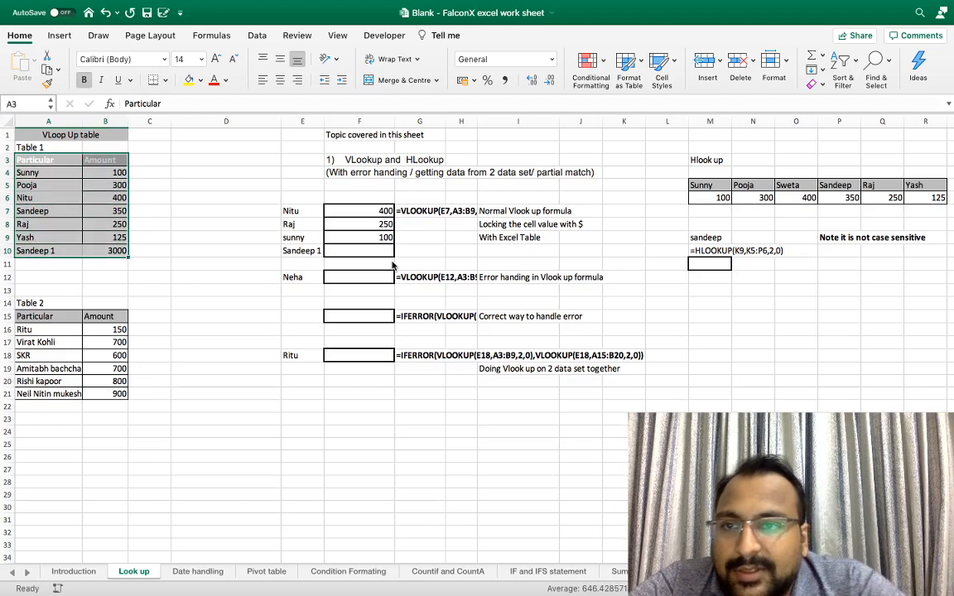
pyautogui.click(59, 35)
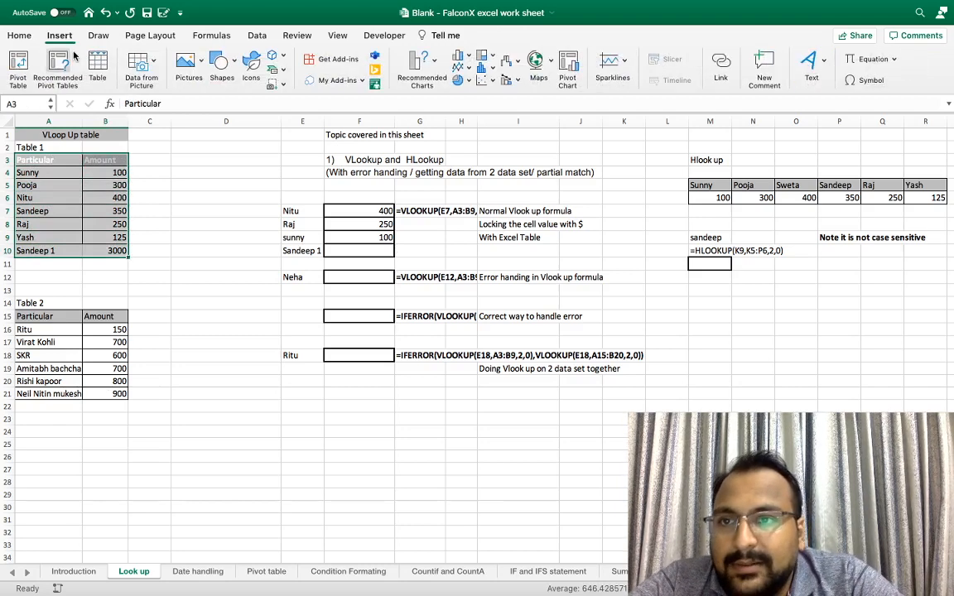
pyautogui.click(99, 68)
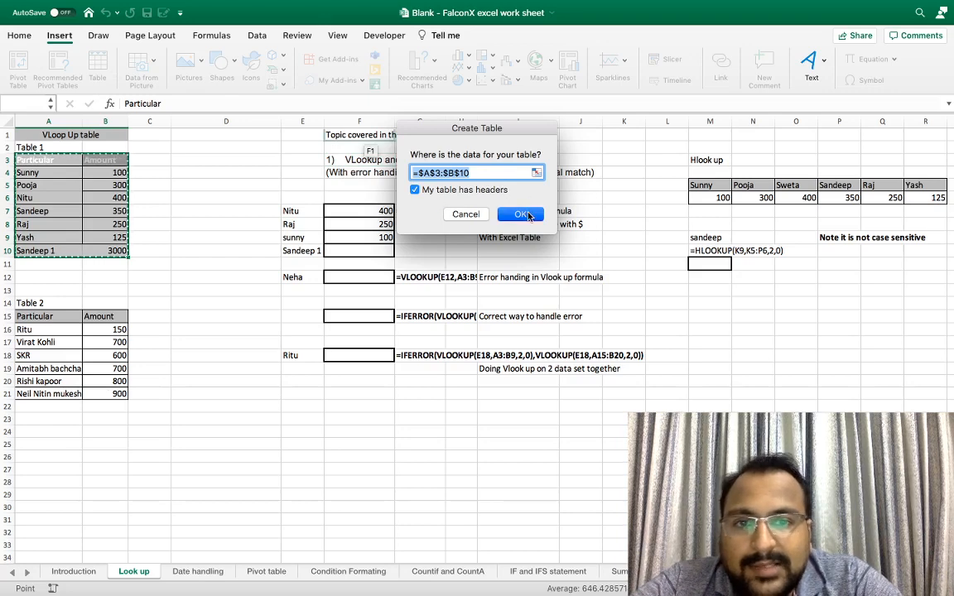
pyautogui.press('Return')
pyautogui.click(105, 197)
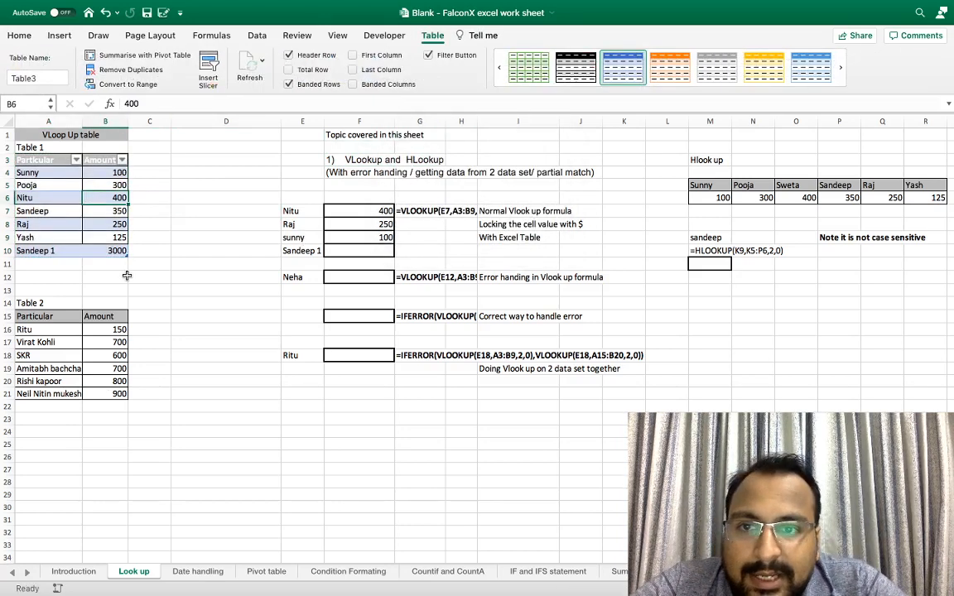
pyautogui.press('Left')
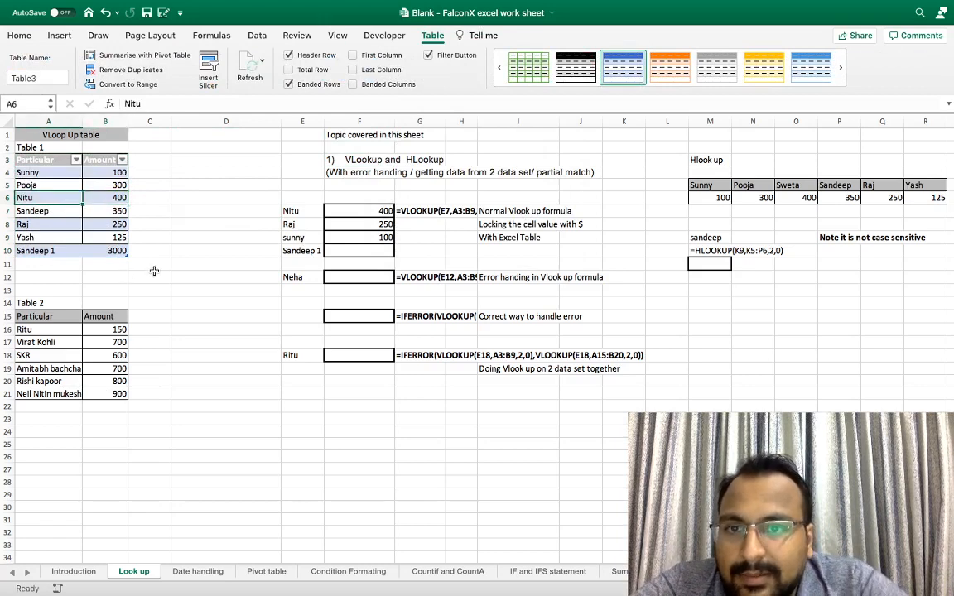
# - Clear the existing VLOOKUP formulas from F7:F9
pyautogui.moveTo(352, 211); pyautogui.dragTo(349, 259)
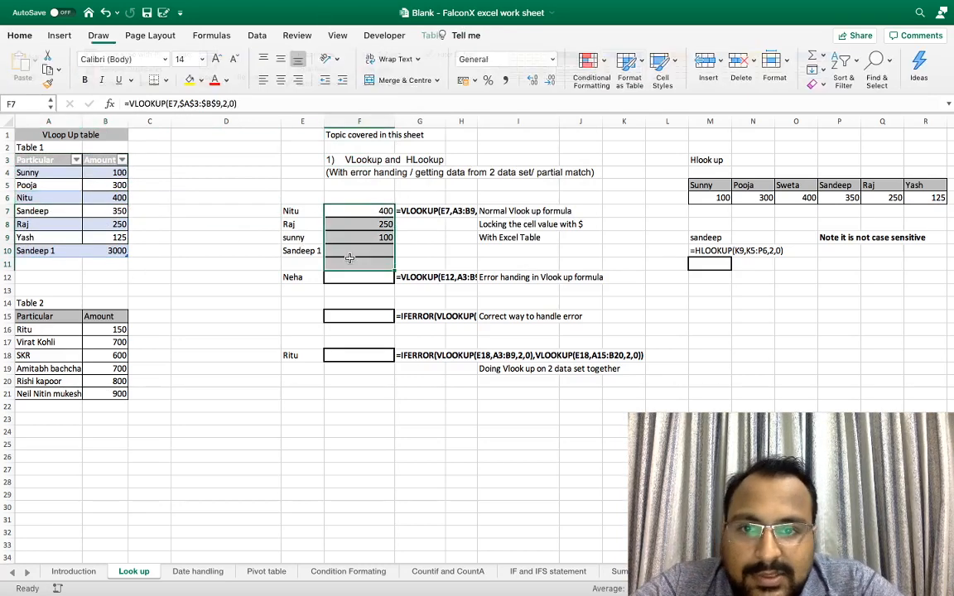
pyautogui.press('Up')
pyautogui.press('Down')
pyautogui.hotkey('shift', 'Down')
pyautogui.hotkey('shift', 'Down')
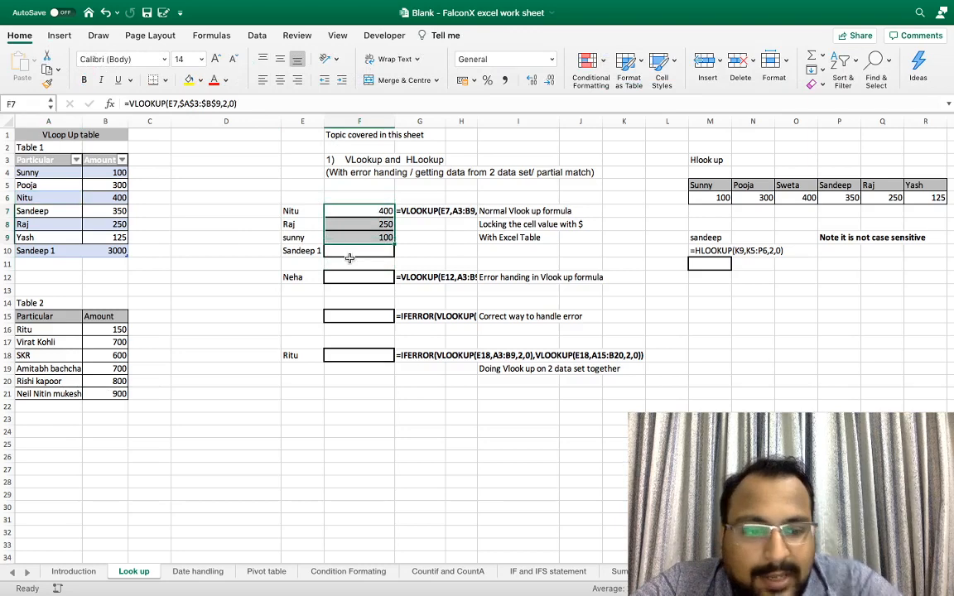
pyautogui.press('Delete')
# - Begin a VLOOKUP formula in F7 with E7 as the lookup value
pyautogui.write('=vol')
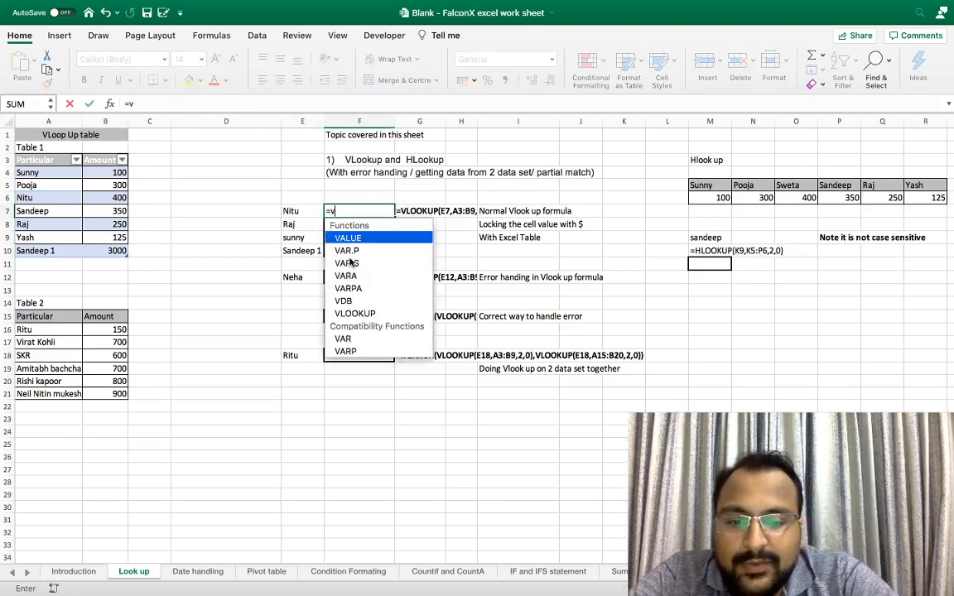
pyautogui.press('BackSpace')
pyautogui.press('BackSpace')
pyautogui.write('lookup(')
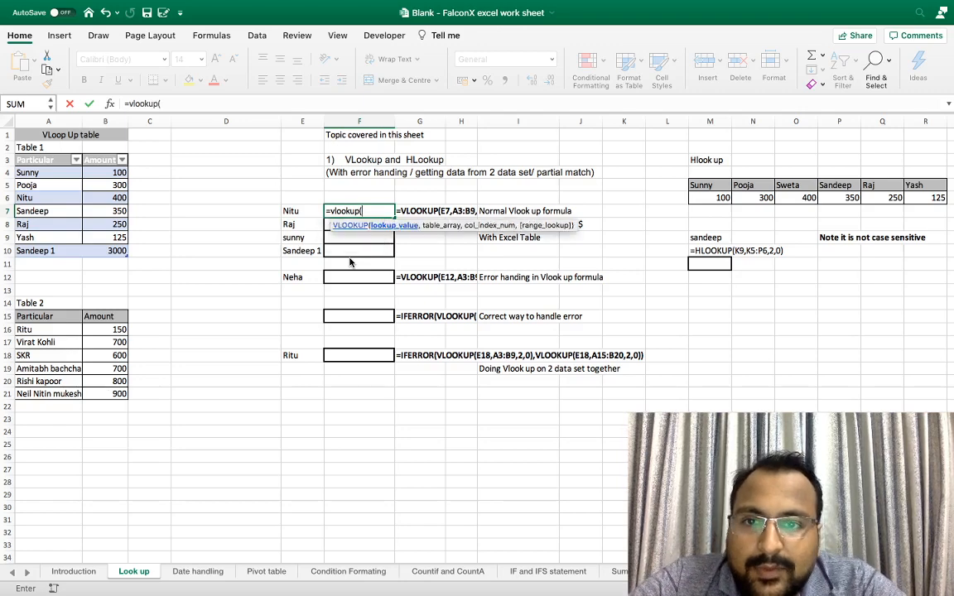
pyautogui.write('E7,')
# - Reference the whole Excel table A3:B10, including its headers, as the formula's table array, Table3[#All]
pyautogui.press('Left')
pyautogui.press('Left')
pyautogui.press('Left')
pyautogui.press('Left')
pyautogui.press('Left')
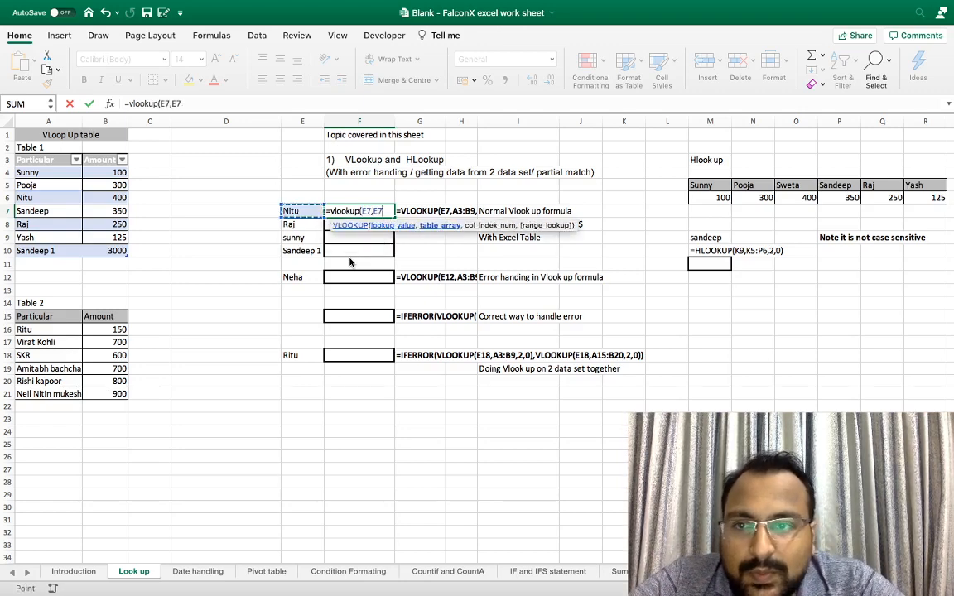
pyautogui.press('Up')
pyautogui.press('Up')
pyautogui.press('Up')
pyautogui.press('Up')
pyautogui.hotkey('shift', 'Right')
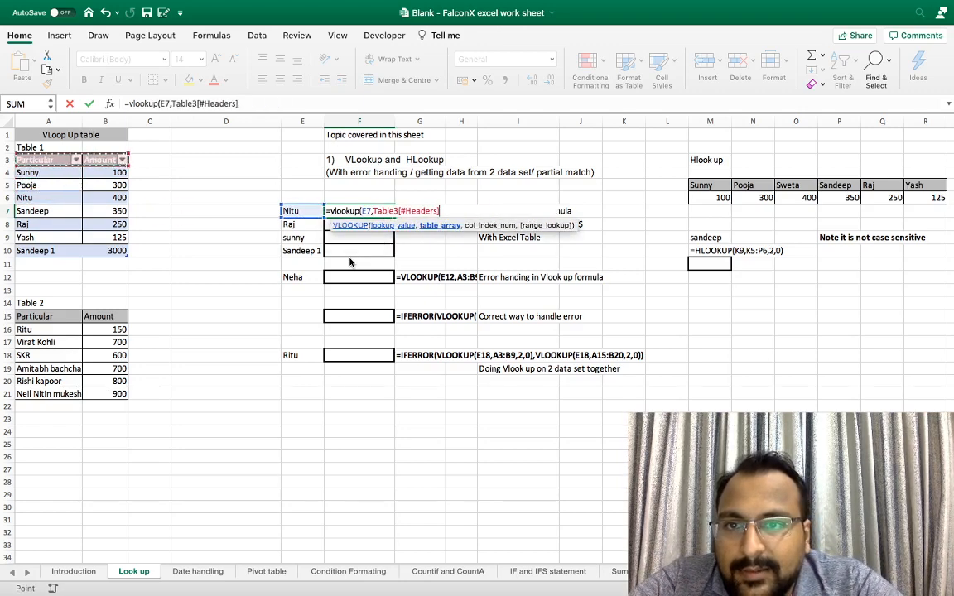
pyautogui.hotkey('shift', 'Down')
pyautogui.hotkey('shift', 'Down')
pyautogui.hotkey('shift', 'Down')
pyautogui.hotkey('shift', 'Down')
pyautogui.hotkey('shift', 'Down')
pyautogui.hotkey('shift', 'Down')
pyautogui.hotkey('shift', 'Down')
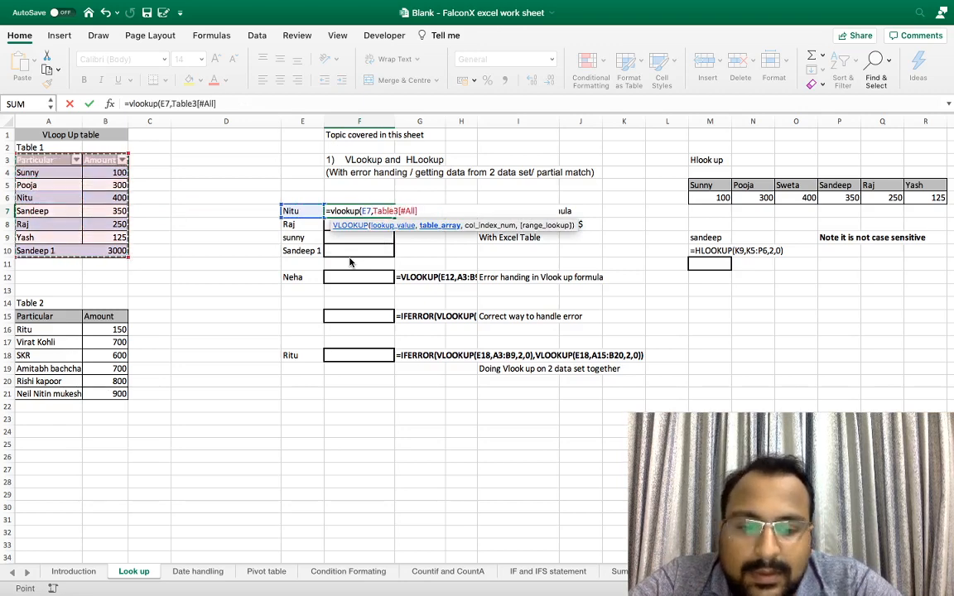
# - Complete F7's VLOOKUP with column index 2 and exact match 0
pyautogui.write(',')
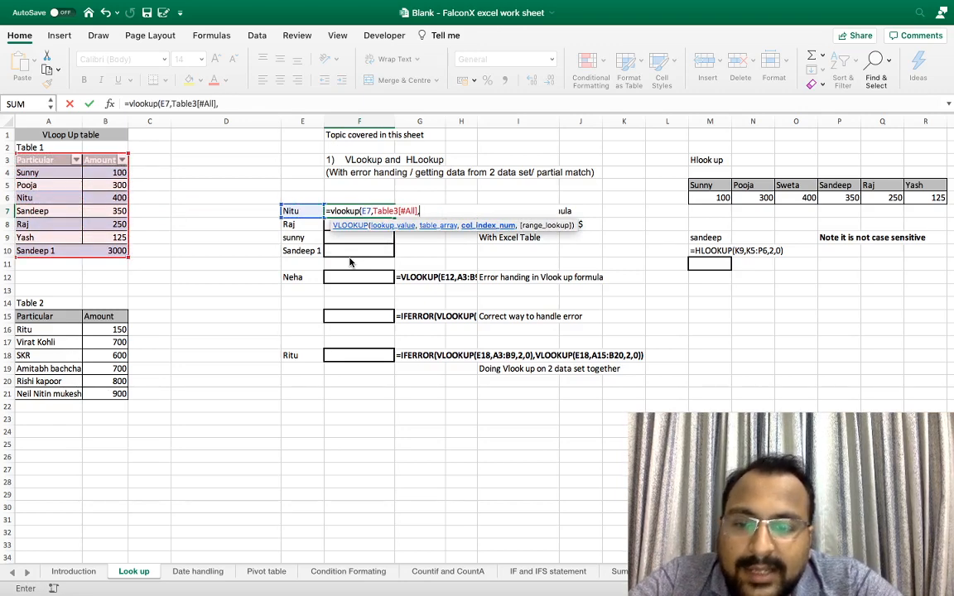
pyautogui.write('2,0')
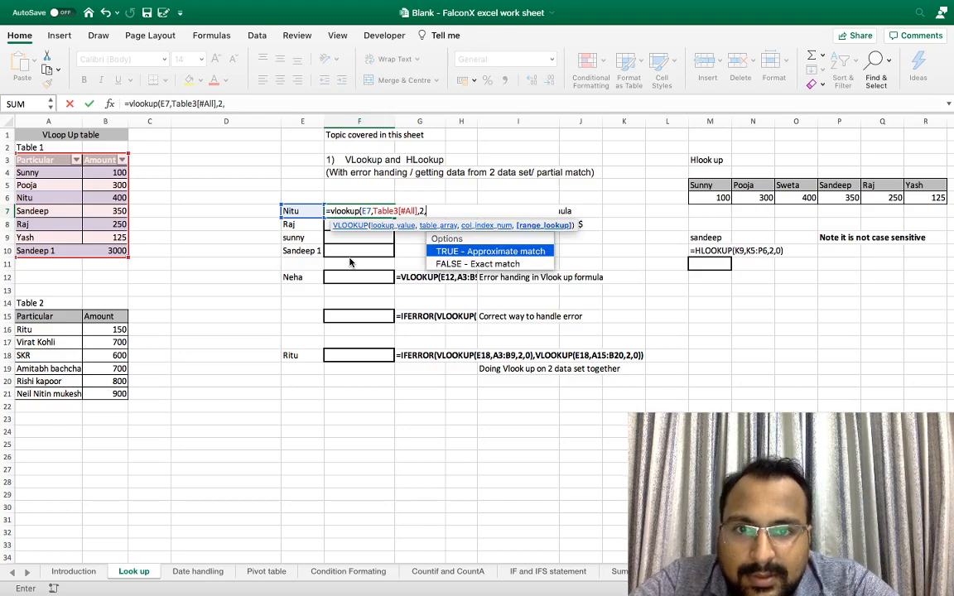
pyautogui.write(')')
pyautogui.press('Return')
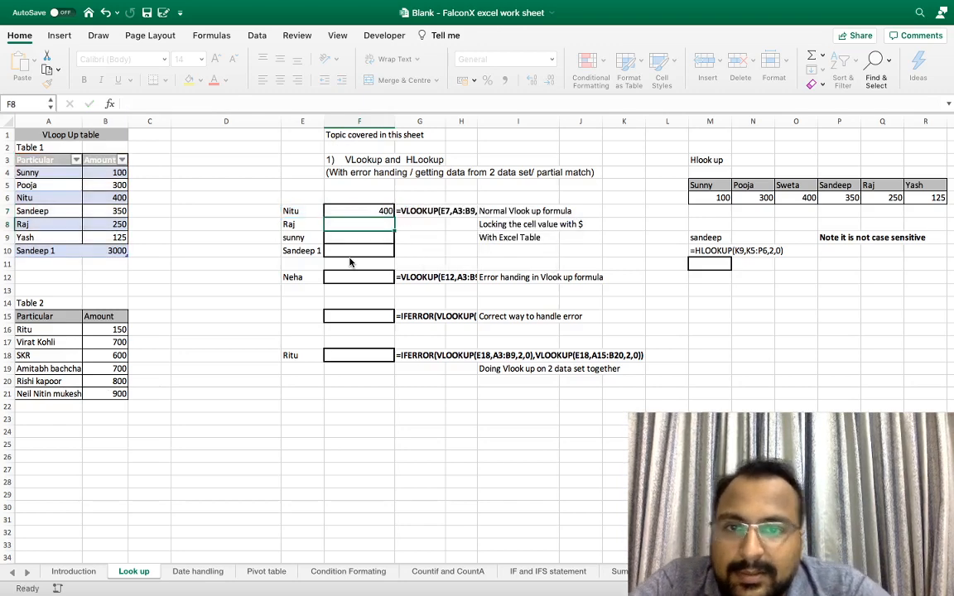
# - Copy the table-based VLOOKUP formula from F7 down through F10
pyautogui.press('Up')
pyautogui.press('super+c')
pyautogui.hotkey('shift', 'Down')
pyautogui.hotkey('shift', 'Down')
pyautogui.hotkey('shift', 'Down')
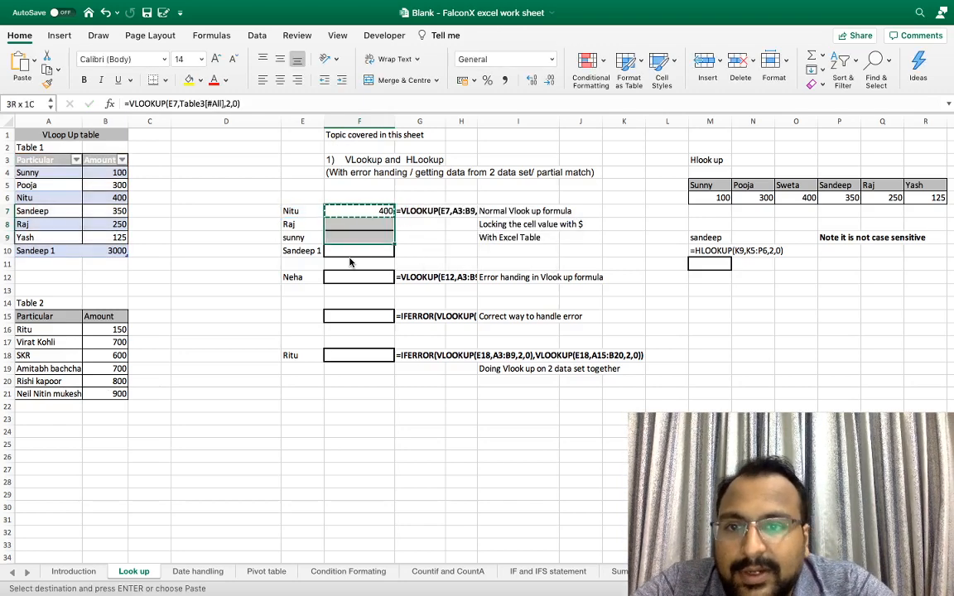
pyautogui.press('Return')
pyautogui.press('Return')
pyautogui.press('Return')
pyautogui.press('Return')
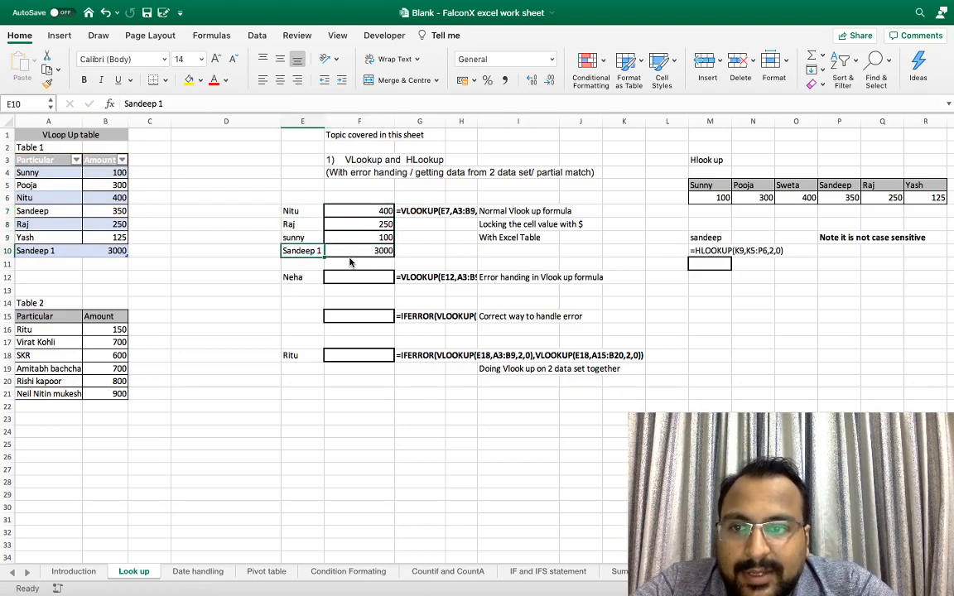
# - Copy the last name in Table 1, cell A10, into A11 directly below the table
pyautogui.press('Left')
pyautogui.press('Left')
pyautogui.press('Left')
pyautogui.press('Left')
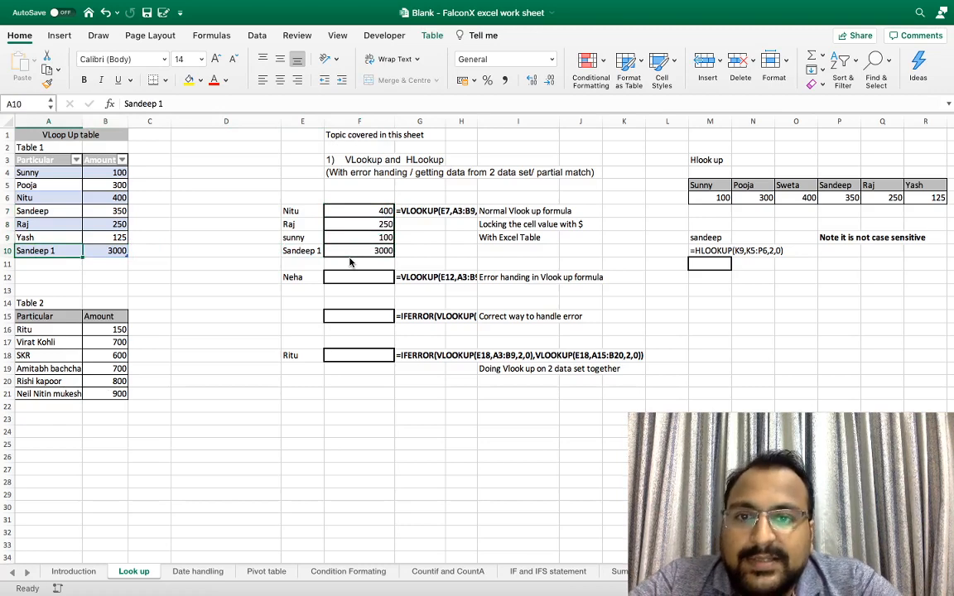
pyautogui.hotkey('ctrl', 'c')
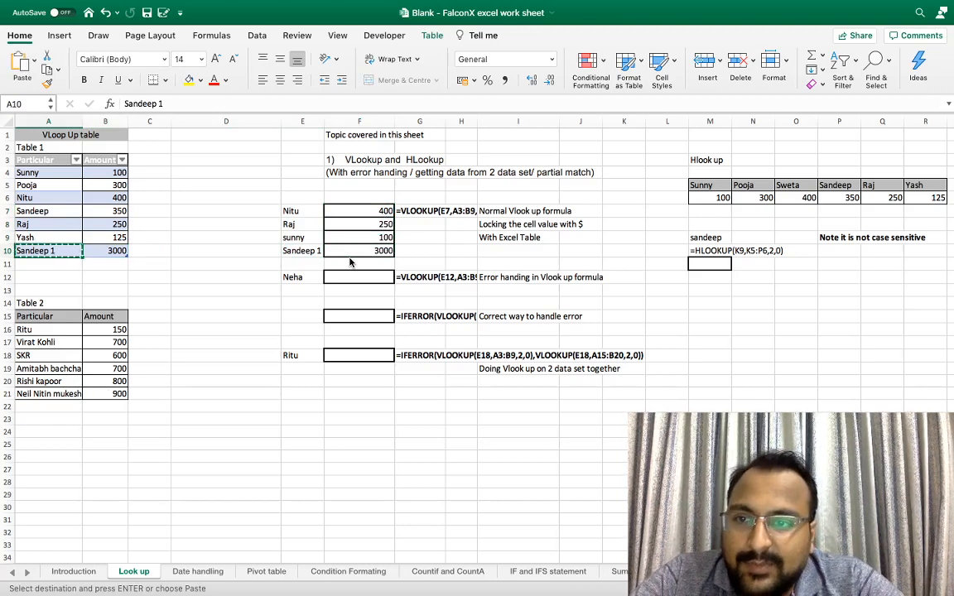
pyautogui.press('Down')
pyautogui.press('Return')
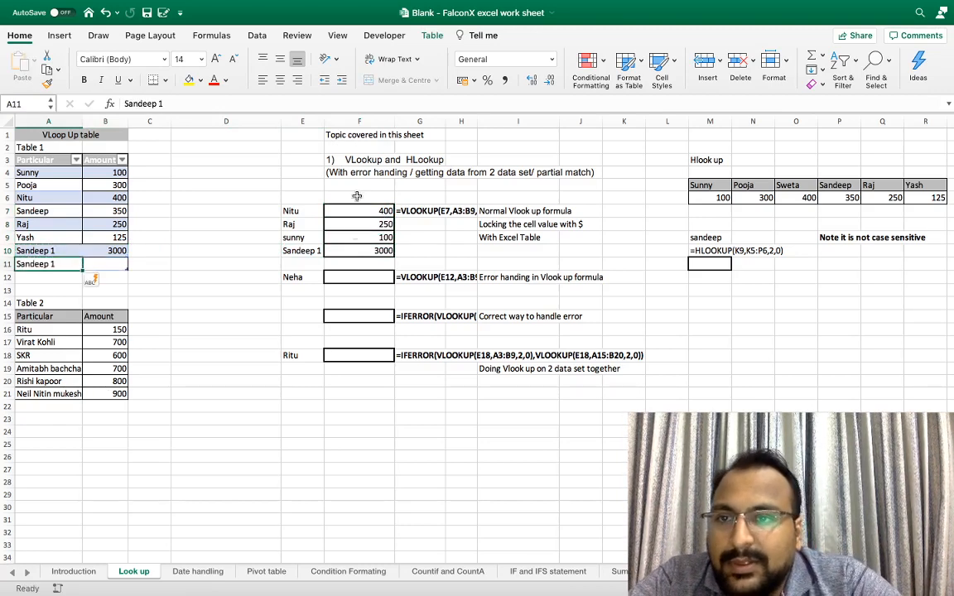
# - Change the number at the end of A11's name to 2 and enter 5000 as its amount in B11
pyautogui.click(249, 100)
pyautogui.press('BackSpace')
pyautogui.press('BackSpace')
pyautogui.write('2')
pyautogui.press('Return')
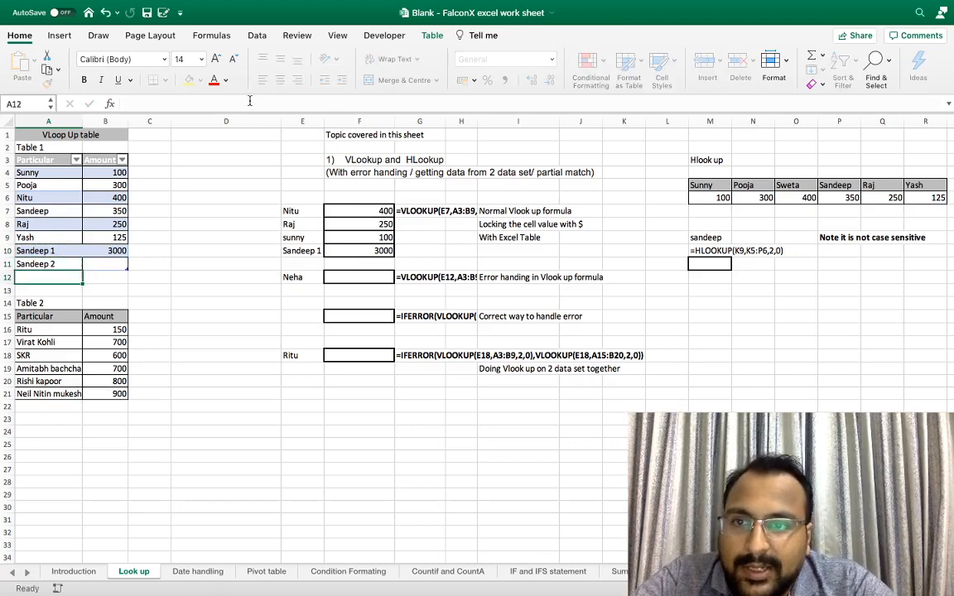
pyautogui.press('Up')
pyautogui.press('Right')
pyautogui.write('5000')
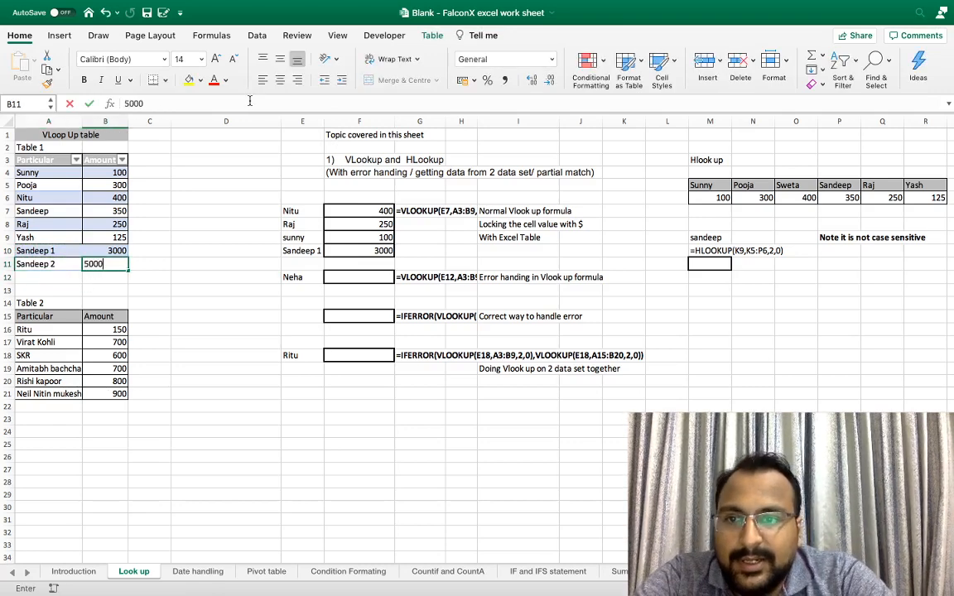
pyautogui.press('Return')
# - Change the number at the end of the lookup name in E10 to 2 and check F10's lookup
pyautogui.press('Up')
pyautogui.press('Up')
pyautogui.press('Right')
pyautogui.press('Right')
pyautogui.press('Right')
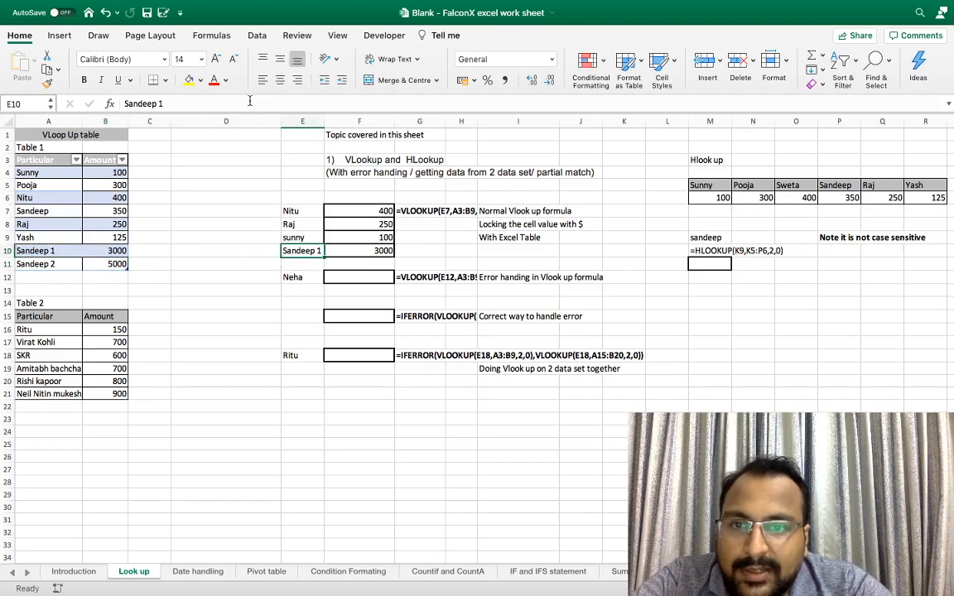
pyautogui.click(176, 104)
pyautogui.press('BackSpace')
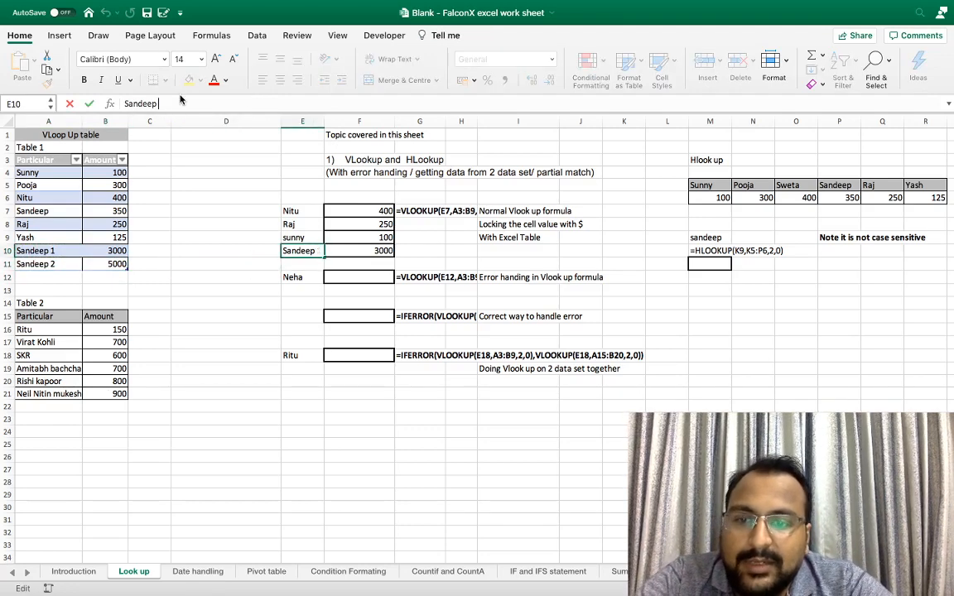
pyautogui.write('2')
pyautogui.press('Return')
pyautogui.press('Up')
pyautogui.press('Right')
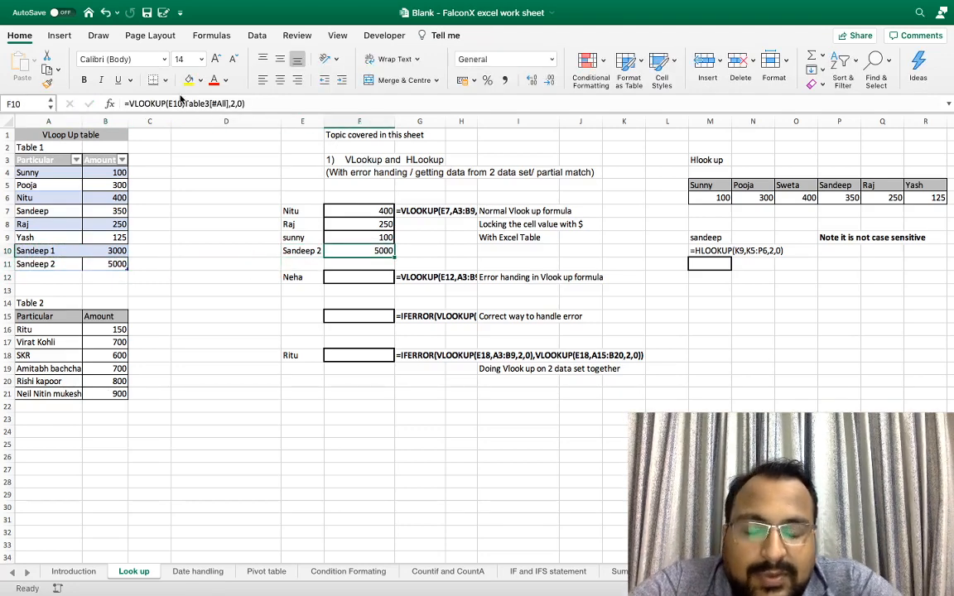
# - Compare the lookup name in E10 with the entries in Table 1 and F10's VLOOKUP formula
pyautogui.press('Left')
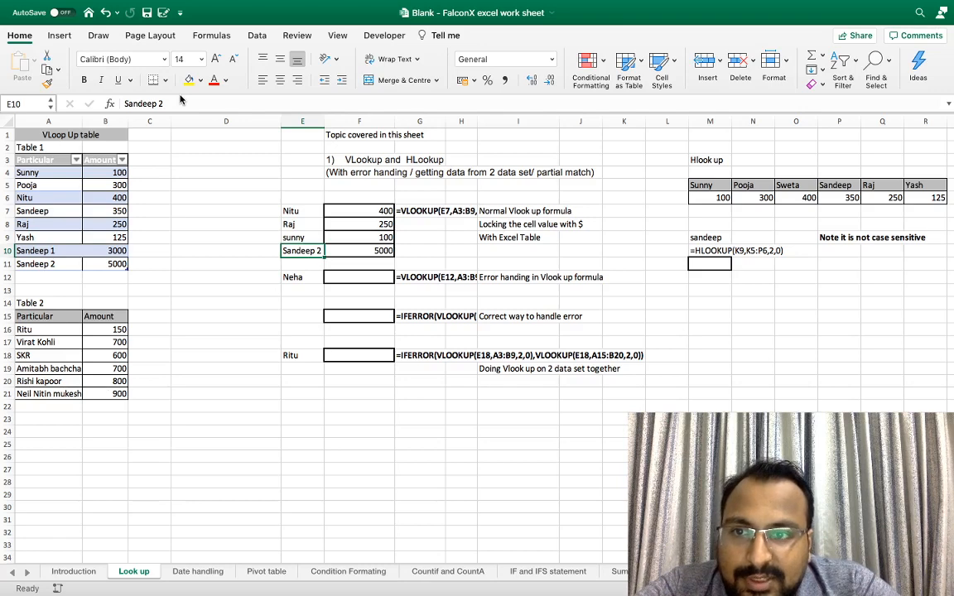
pyautogui.press('Left')
pyautogui.press('Left')
pyautogui.press('Left')
pyautogui.press('Left')
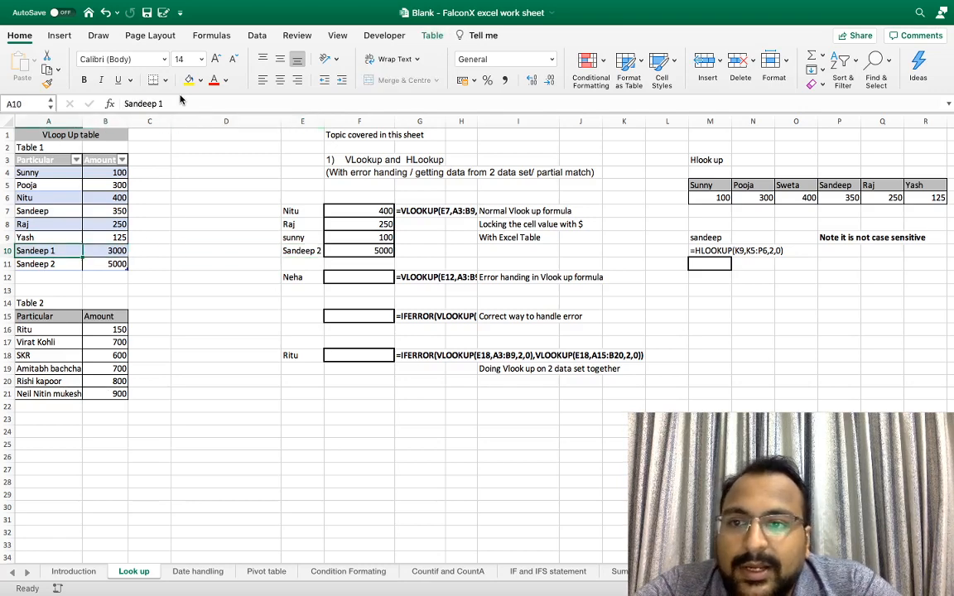
pyautogui.press('Right')
pyautogui.press('Right')
pyautogui.press('Right')
pyautogui.press('Right')
pyautogui.press('Right')
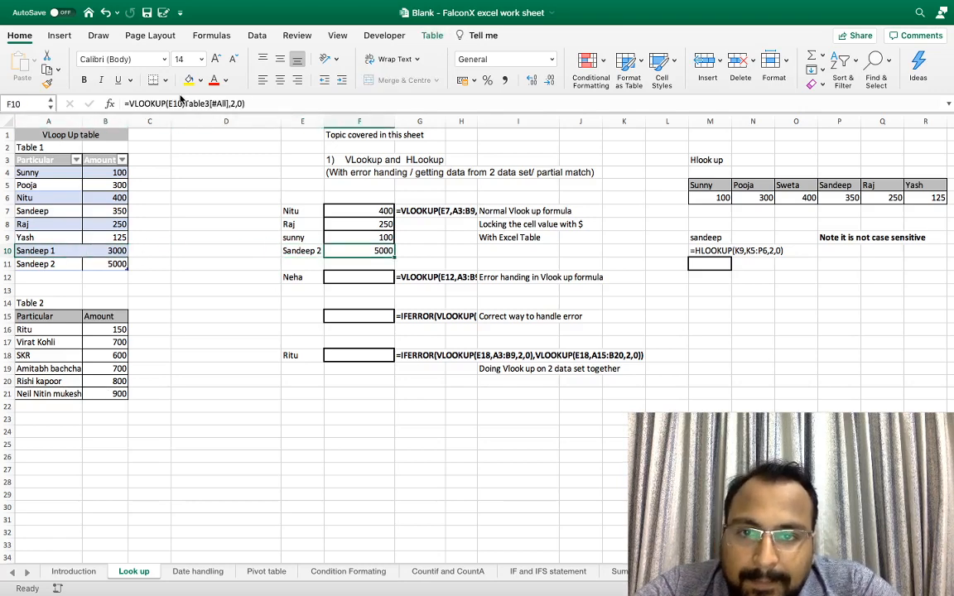
# - Examine whether the name in E12 occurs in Table 1's Particular column
pyautogui.press('Down')
pyautogui.press('Down')
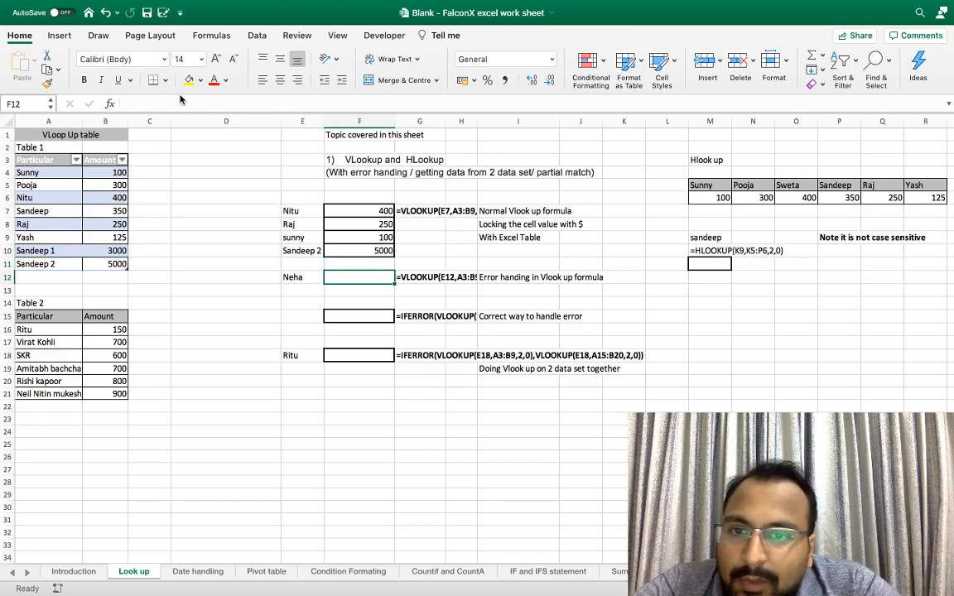
pyautogui.press('Left')
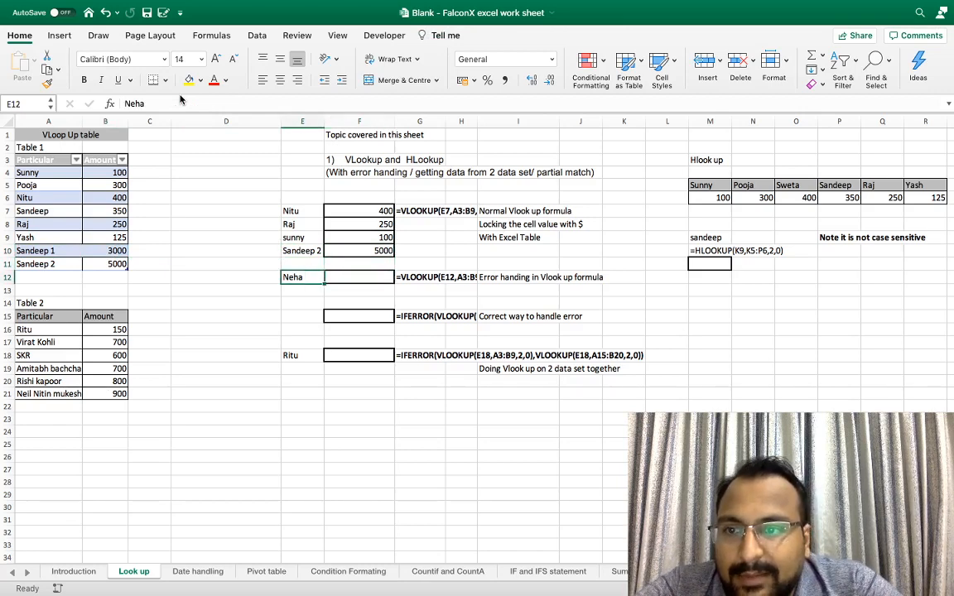
pyautogui.press('Left')
pyautogui.press('Left')
pyautogui.press('Left')
pyautogui.press('Left')
pyautogui.press('Up')
pyautogui.press('Up')
pyautogui.press('Up')
pyautogui.press('Up')
pyautogui.press('Up')
pyautogui.press('Up')
pyautogui.press('Up')
pyautogui.press('Up')
pyautogui.press('Up')
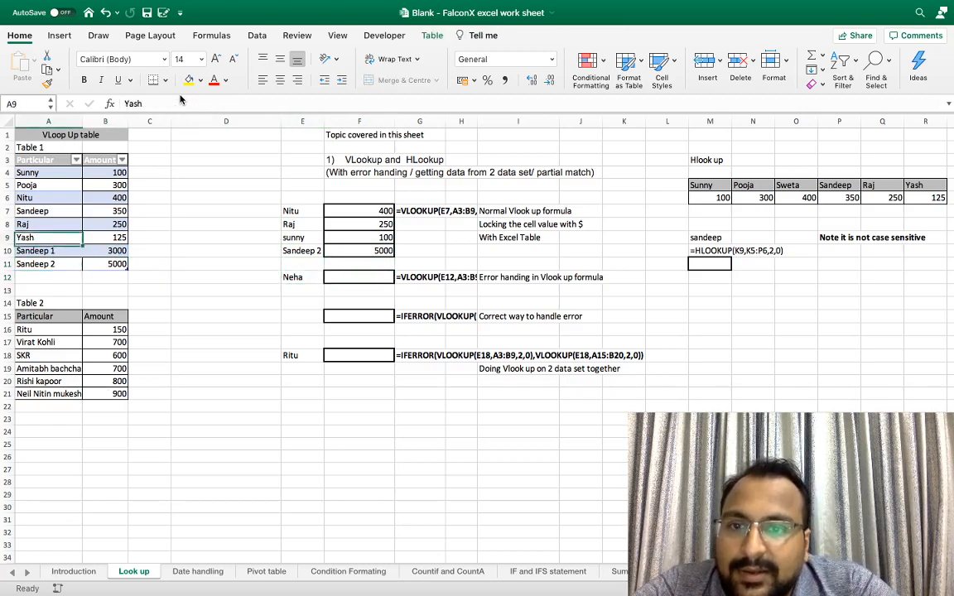
pyautogui.press('Down')
pyautogui.press('Down')
pyautogui.press('Down')
pyautogui.press('Down')
pyautogui.press('Down')
pyautogui.press('Down')
pyautogui.press('Down')
pyautogui.press('Down')
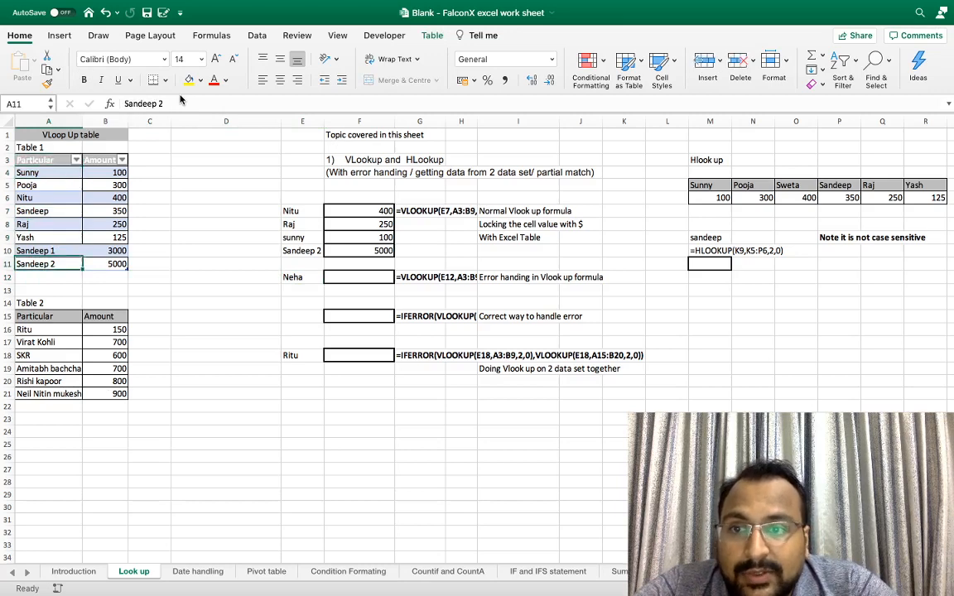
# - Begin a VLOOKUP formula in F12 with E12 as the lookup value
pyautogui.press('Right')
pyautogui.press('Right')
pyautogui.press('Right')
pyautogui.press('Right')
pyautogui.press('Right')
pyautogui.press('Down')
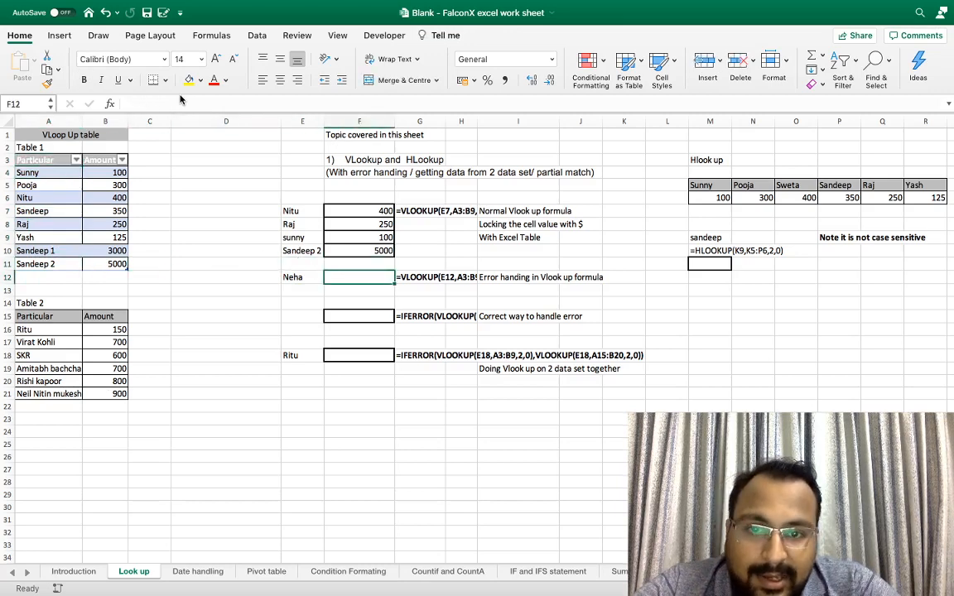
pyautogui.write('=vloo')
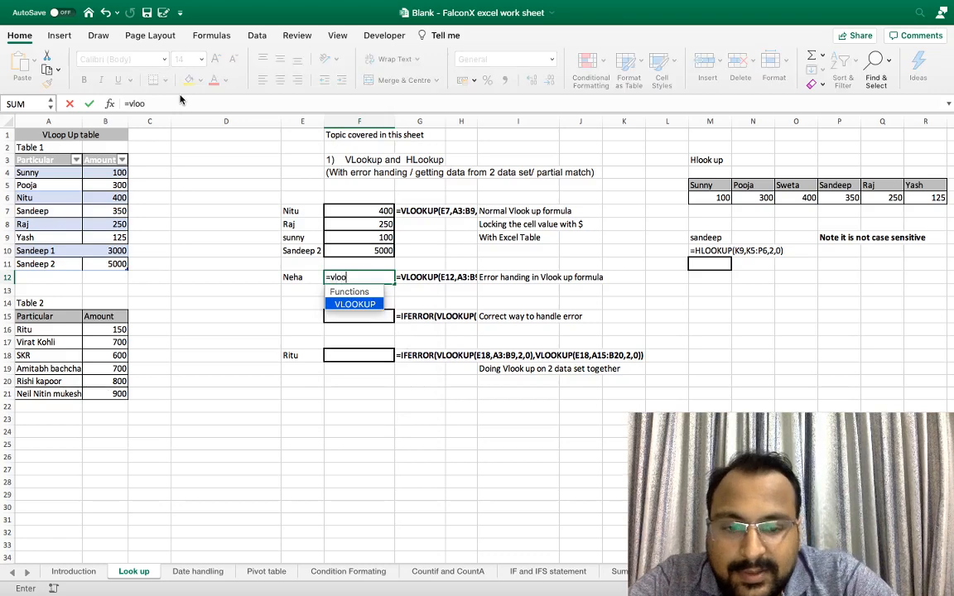
pyautogui.write('kup(')
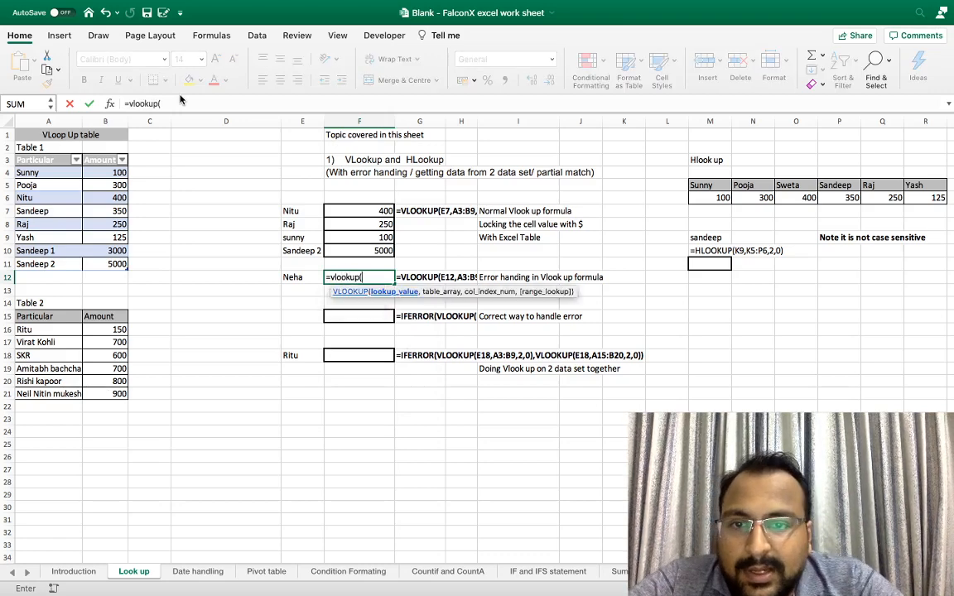
pyautogui.press('Left')
pyautogui.write(',')
# - Reference the whole Excel table A3:B11, including its headers, as F12's table array, Table3[#All]
pyautogui.press('Up')
pyautogui.press('Left')
pyautogui.press('Left')
pyautogui.press('Left')
pyautogui.press('Left')
pyautogui.press('Left')
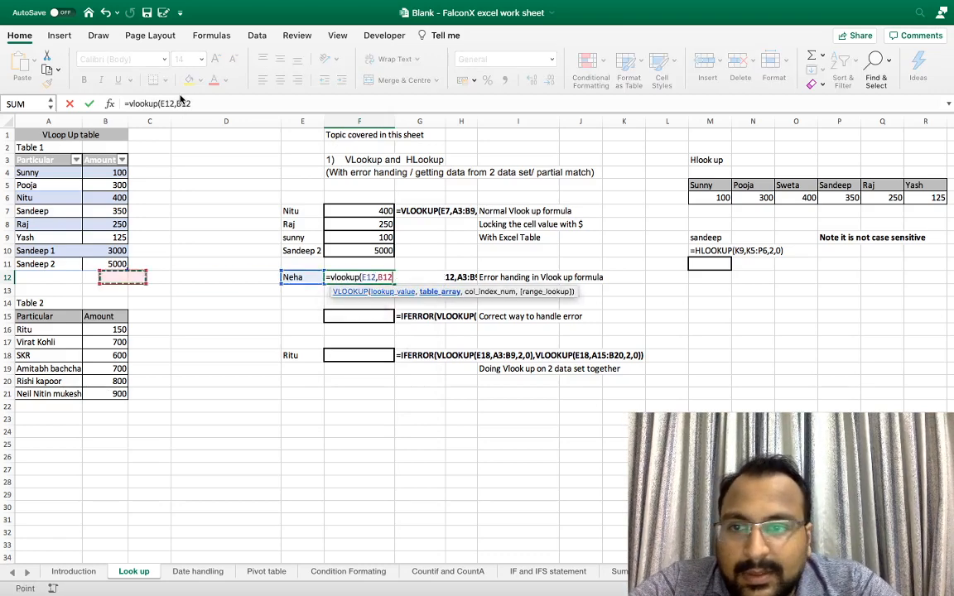
pyautogui.press('Up')
pyautogui.press('Up')
pyautogui.press('Up')
pyautogui.press('Up')
pyautogui.press('Up')
pyautogui.press('Up')
pyautogui.press('Up')
pyautogui.press('Up')
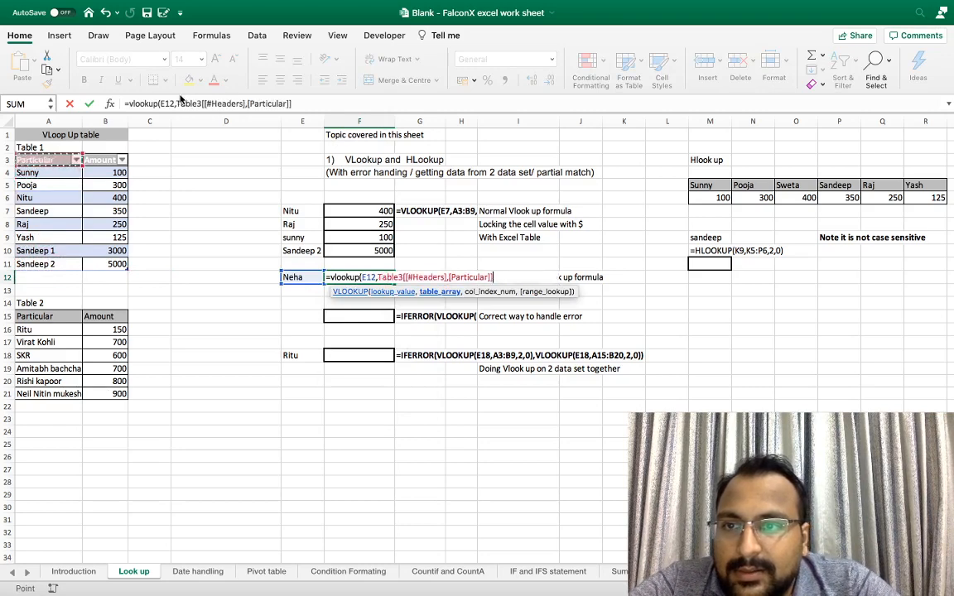
pyautogui.hotkey('shift', 'Right')
pyautogui.hotkey('shift', 'Down')
pyautogui.hotkey('shift', 'Down')
pyautogui.hotkey('shift', 'Down')
pyautogui.hotkey('shift', 'Down')
pyautogui.hotkey('shift', 'Down')
pyautogui.hotkey('shift', 'Down')
pyautogui.hotkey('shift', 'Down')
pyautogui.hotkey('shift', 'Down')
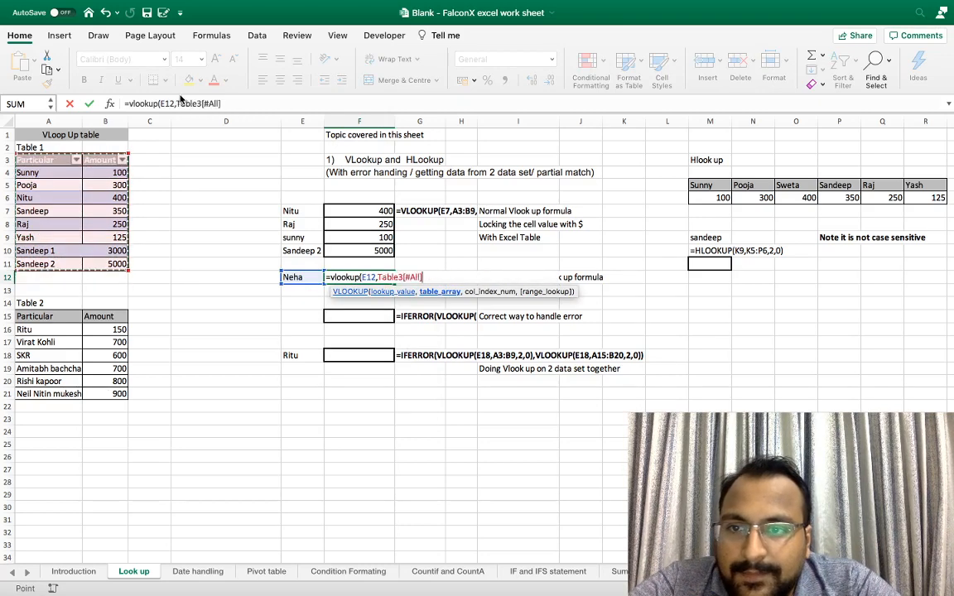
# - Complete F12's VLOOKUP with column index 2 and exact match 0
pyautogui.write(',2,')
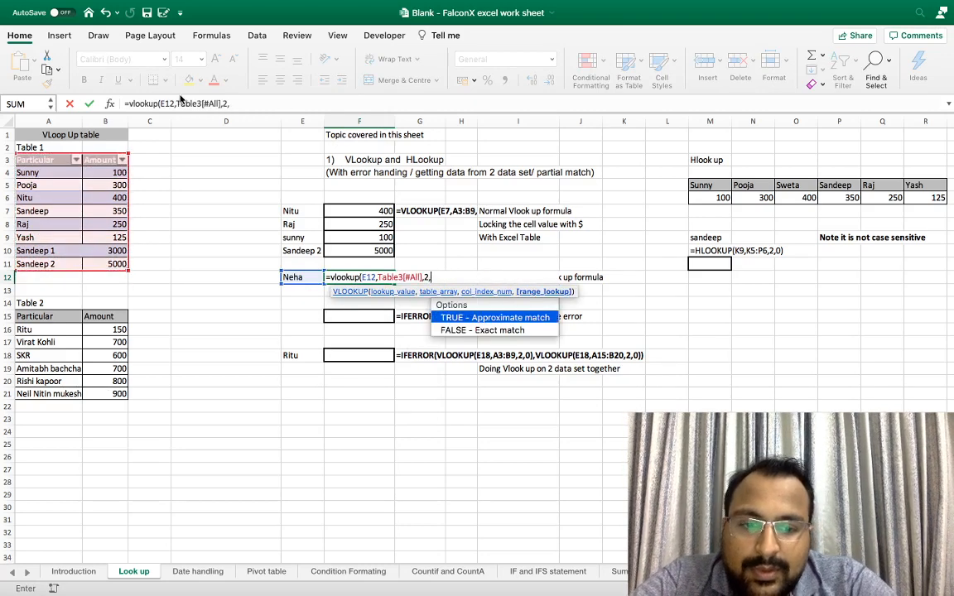
pyautogui.write('0)')
pyautogui.press('Return')
pyautogui.press('Up')
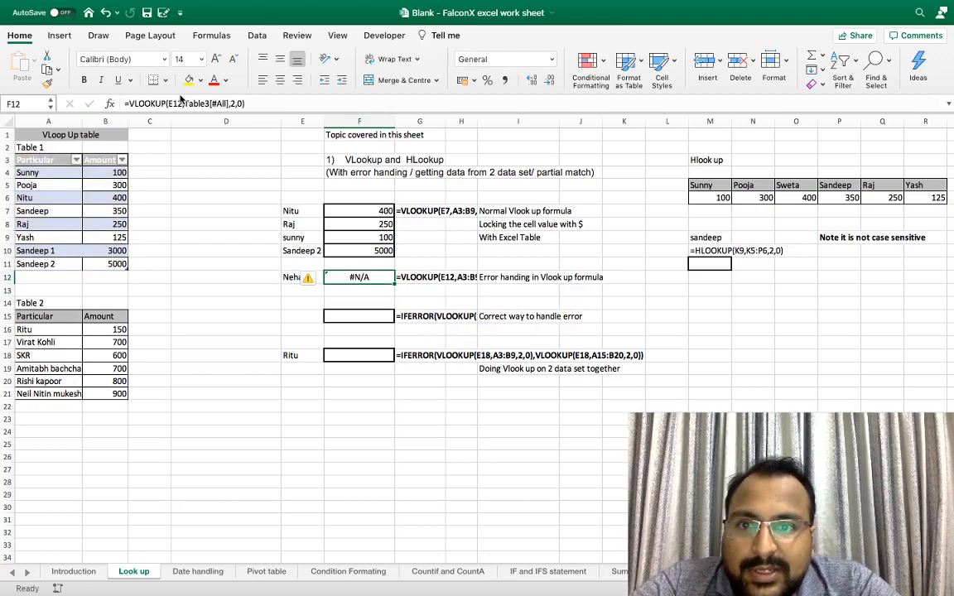
# - Check E12's name against Table 1 to explain the result of F12's formula
pyautogui.press('Left')
pyautogui.press('Left')
pyautogui.press('Left')
pyautogui.press('Left')
pyautogui.press('Left')
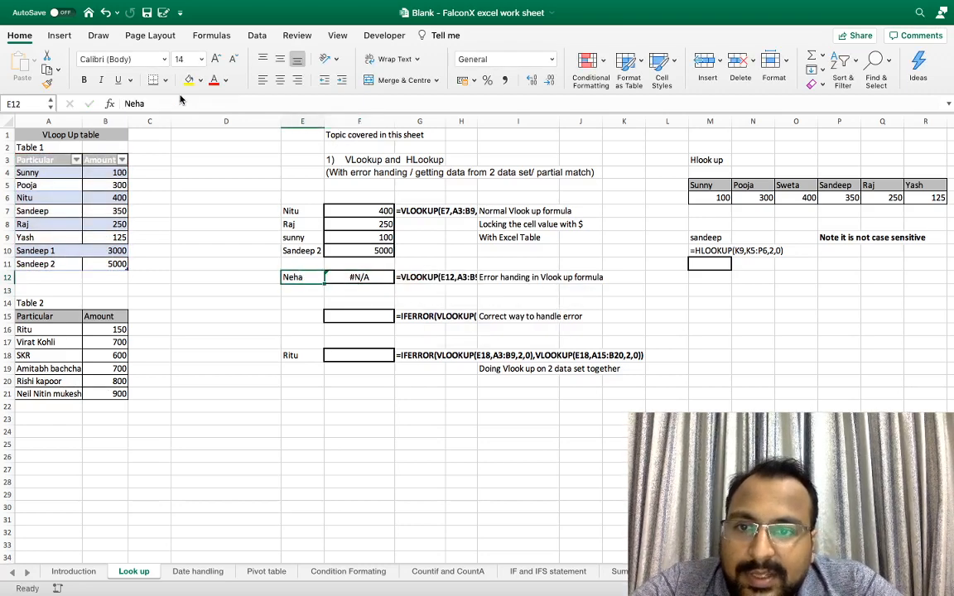
pyautogui.press('Up')
pyautogui.press('Right')
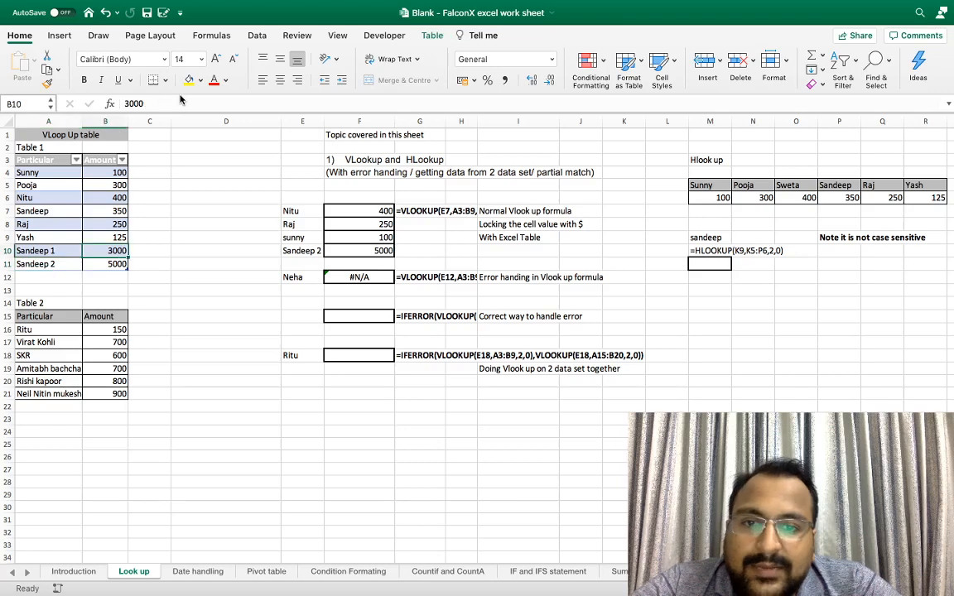
pyautogui.press('Down')
pyautogui.press('Right')
pyautogui.press('Right')
pyautogui.press('Right')
pyautogui.press('Right')
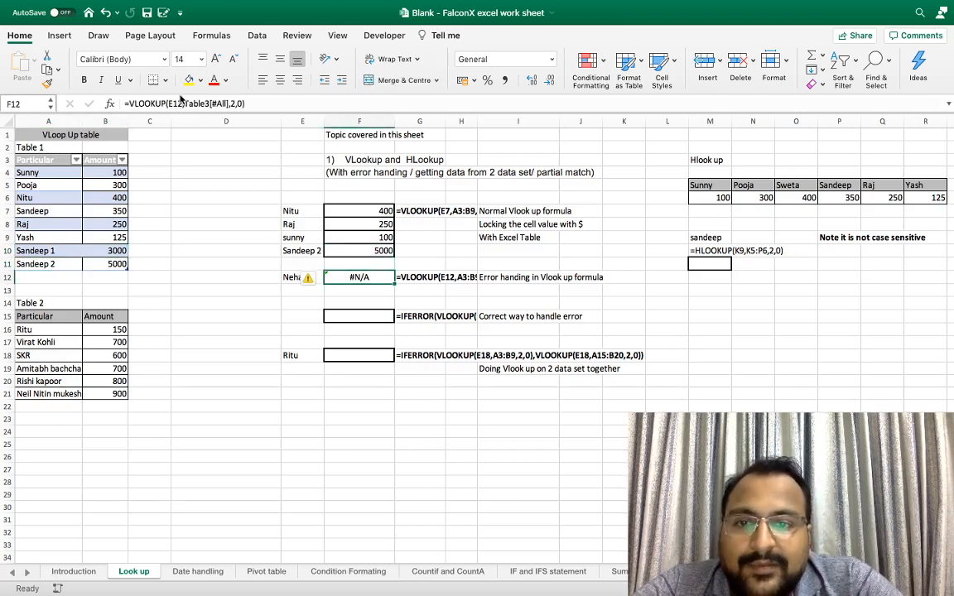
# - Select cell F15, the result cell for the correct way to handle the error
pyautogui.press('Down')
pyautogui.press('Down')
pyautogui.press('Down')
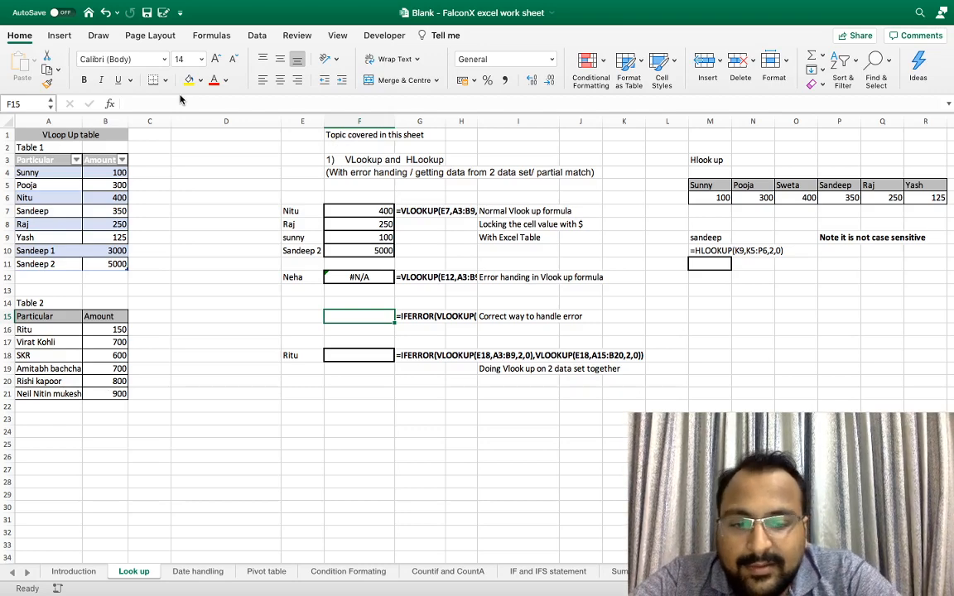
pyautogui.write('=ife')
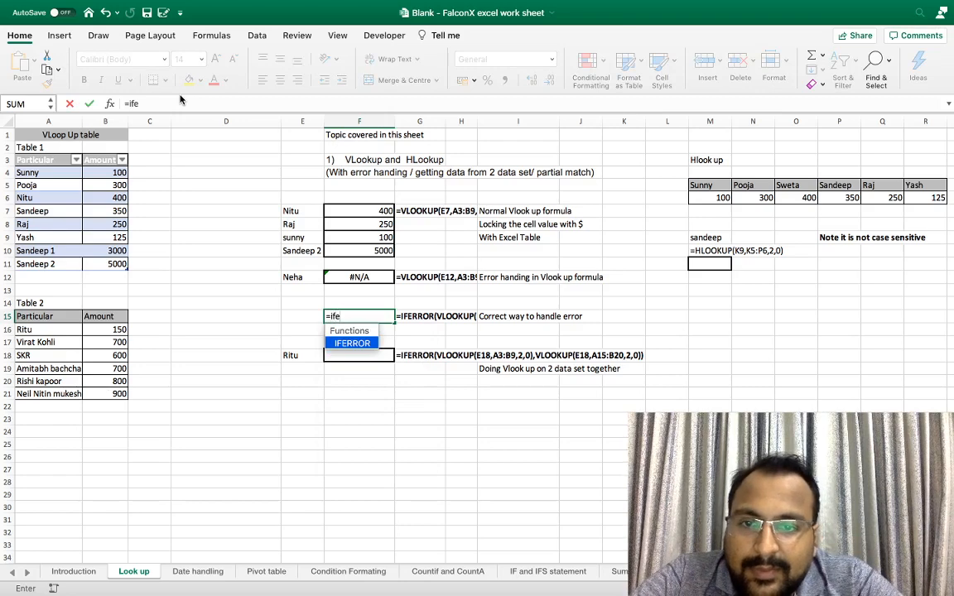
pyautogui.press('Tab')
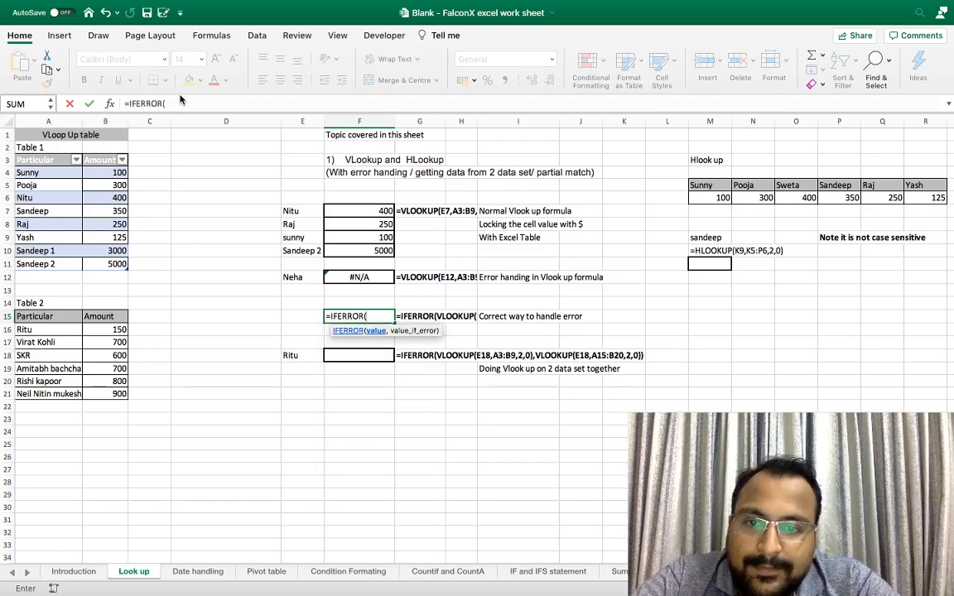
pyautogui.press('BackSpace')
pyautogui.press('BackSpace')
pyautogui.press('BackSpace')
pyautogui.press('BackSpace')
pyautogui.press('BackSpace')
pyautogui.press('BackSpace')
pyautogui.press('BackSpace')
pyautogui.press('BackSpace')
pyautogui.press('BackSpace')
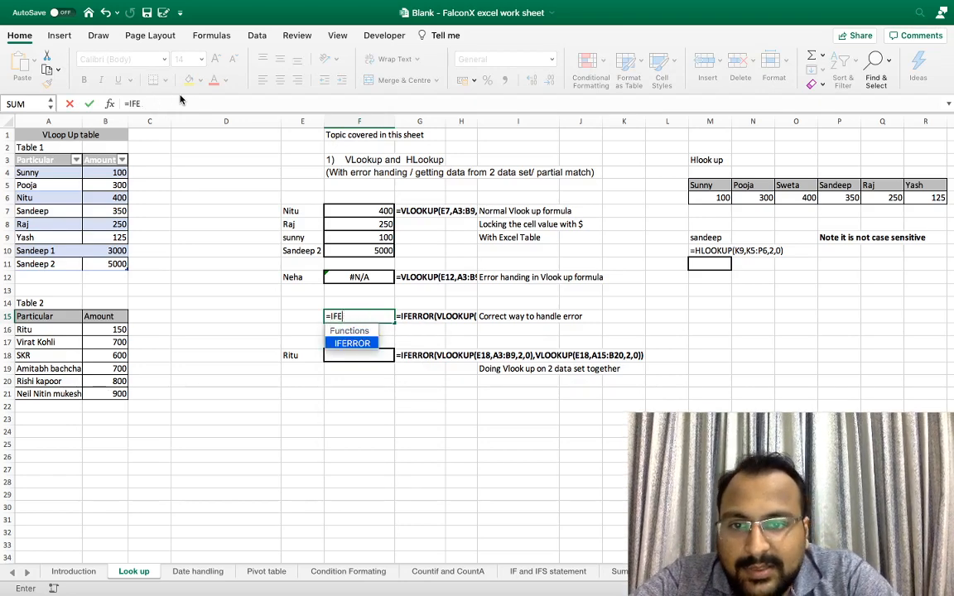
# - Begin a VLOOKUP formula in F15 with E12 as the lookup value
pyautogui.write('=vloo')
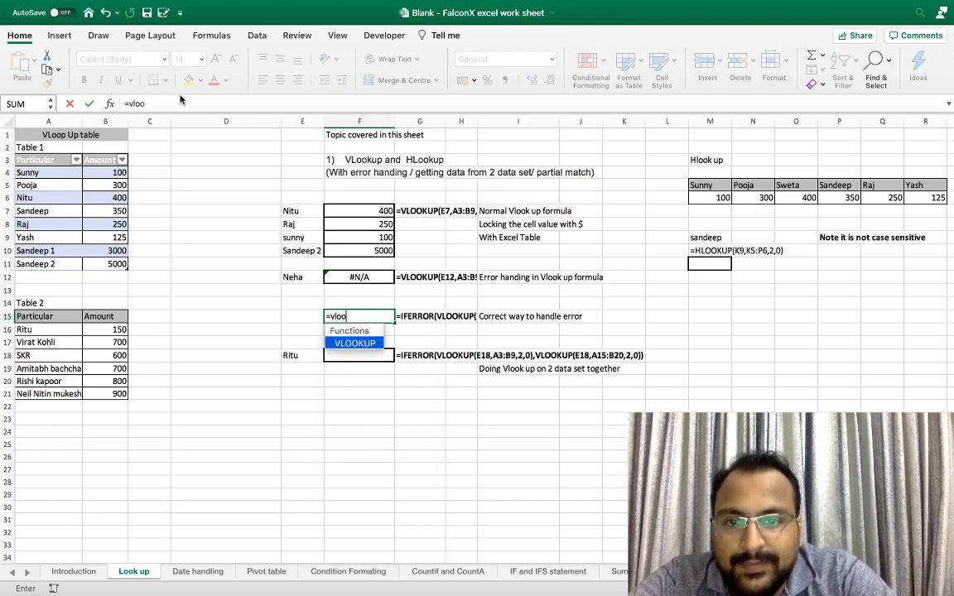
pyautogui.write('kup')
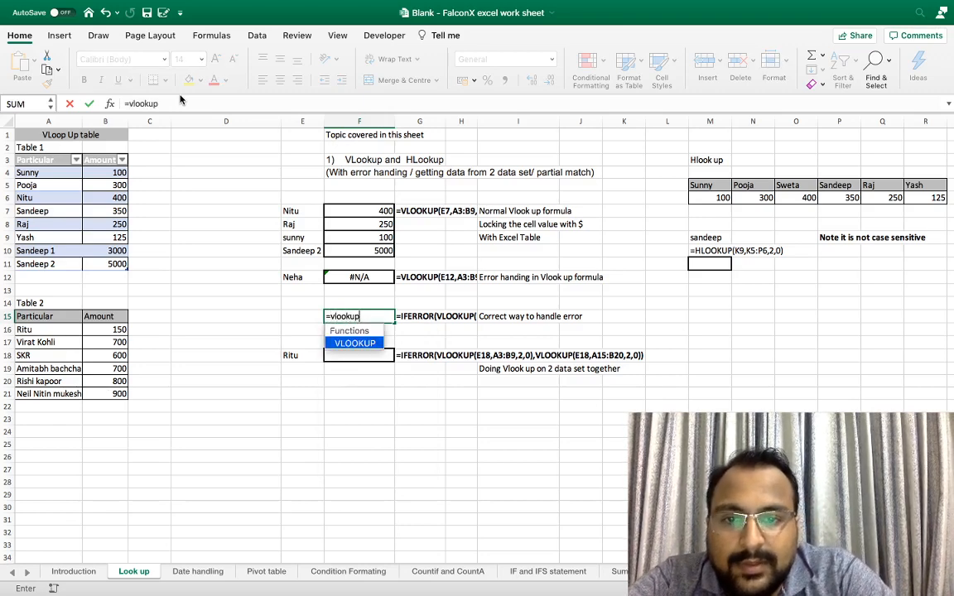
pyautogui.write('(')
pyautogui.press('Left')
pyautogui.press('Up')
pyautogui.press('Up')
pyautogui.press('Up')
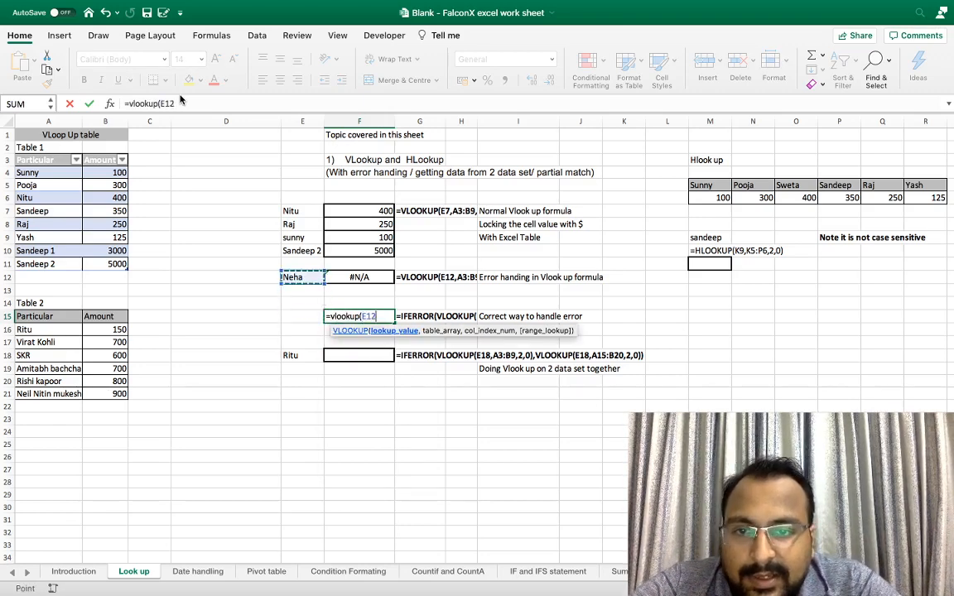
pyautogui.write(',')
# - Set the table array of F15's VLOOKUP to the whole of Table 1 including its headers, Table3[#All]
pyautogui.press('Left')
pyautogui.press('Left')
pyautogui.press('Left')
pyautogui.press('Left')
pyautogui.press('Left')
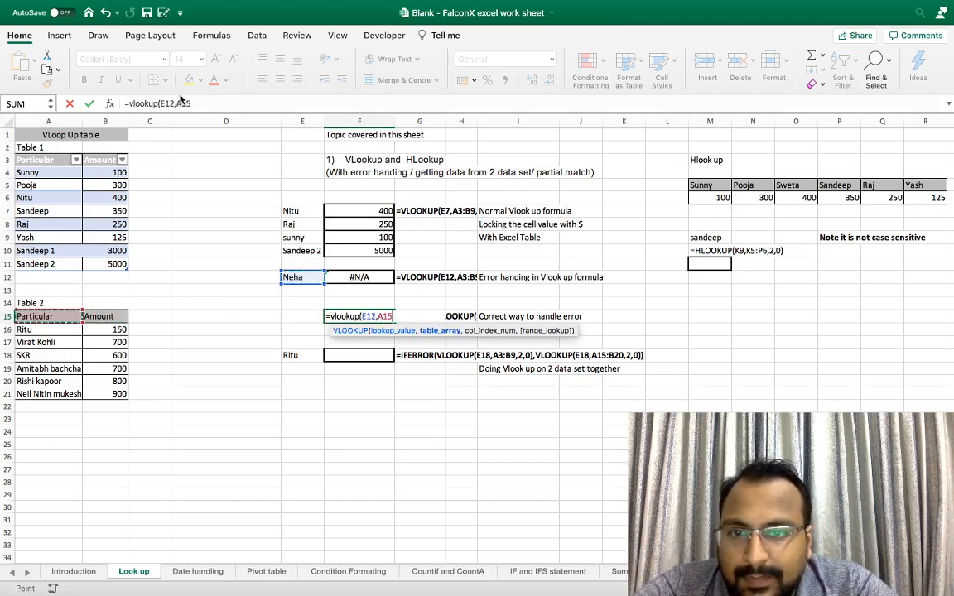
pyautogui.press('Up')
pyautogui.press('Up')
pyautogui.press('Up')
pyautogui.press('Up')
pyautogui.press('Up')
pyautogui.press('Up')
pyautogui.press('Up')
pyautogui.press('Up')
pyautogui.press('Up')
pyautogui.press('Up')
pyautogui.press('Up')
pyautogui.press('Up')
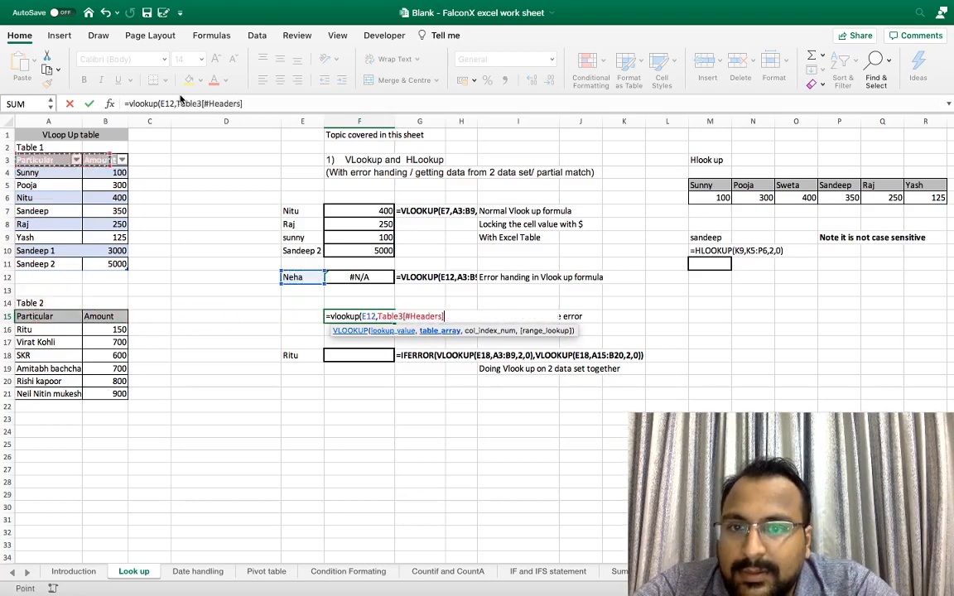
pyautogui.hotkey('shift', 'Down')
pyautogui.hotkey('shift', 'Down')
pyautogui.hotkey('shift', 'Down')
pyautogui.hotkey('shift', 'Down')
pyautogui.hotkey('shift', 'Down')
pyautogui.hotkey('shift', 'Down')
pyautogui.hotkey('shift', 'Down')
pyautogui.hotkey('shift', 'Down')
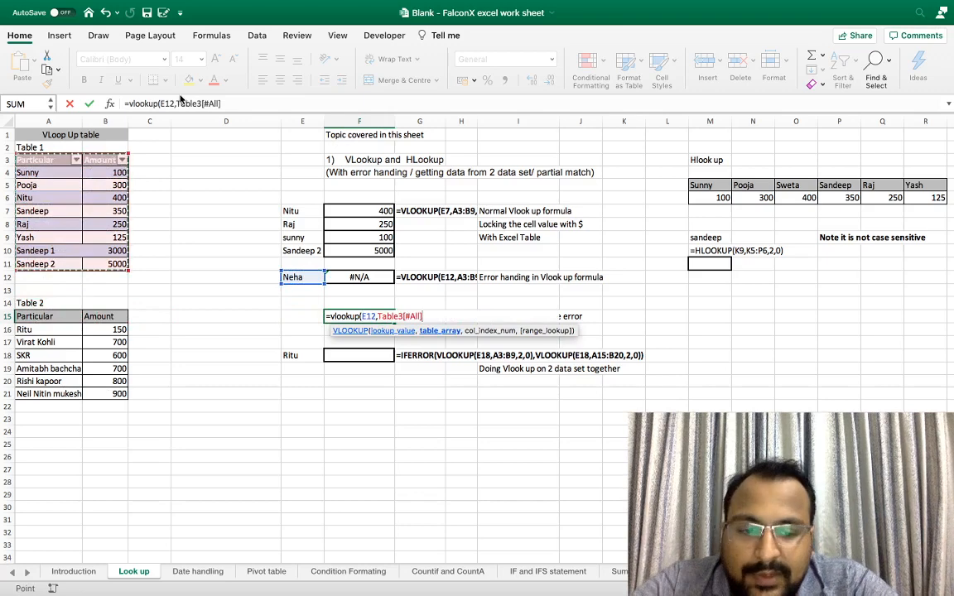
# - Complete F15's VLOOKUP with column index 2 and exact match 0
pyautogui.write(',2,0)')
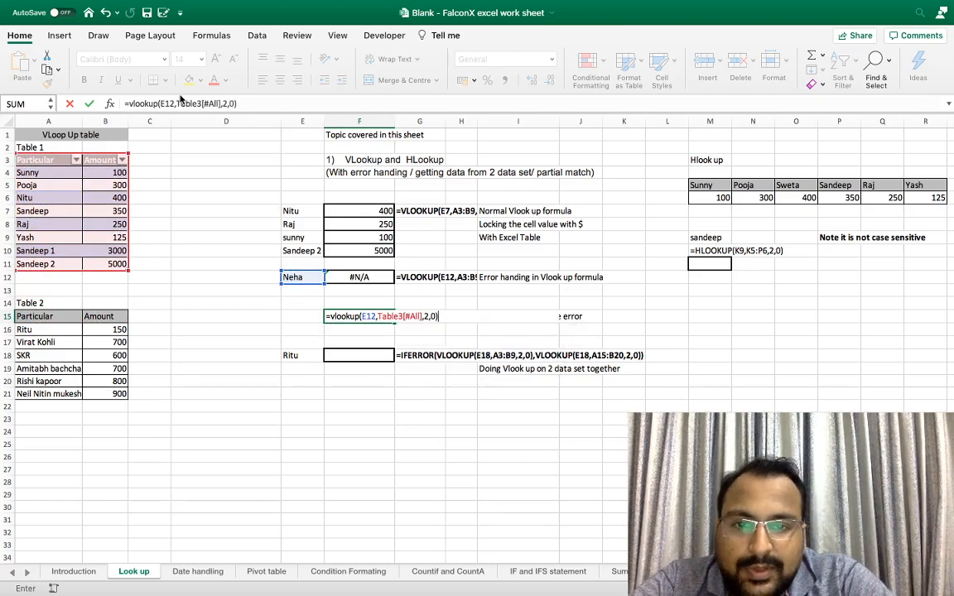
pyautogui.press('Return')
pyautogui.press('Up')
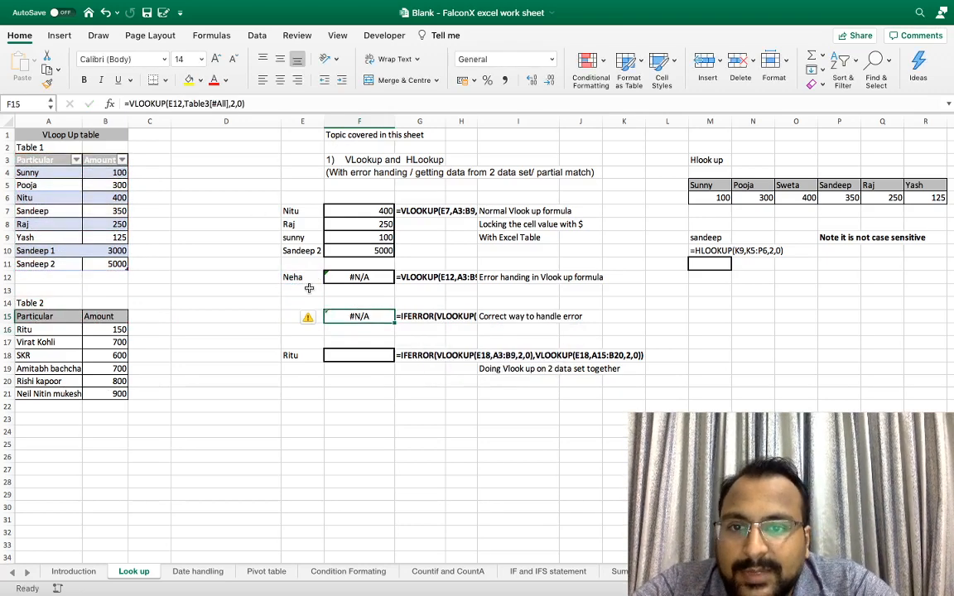
# - Wrap F15's VLOOKUP in an IFERROR function with 0 as the value_if_error
pyautogui.doubleClick(365, 316)
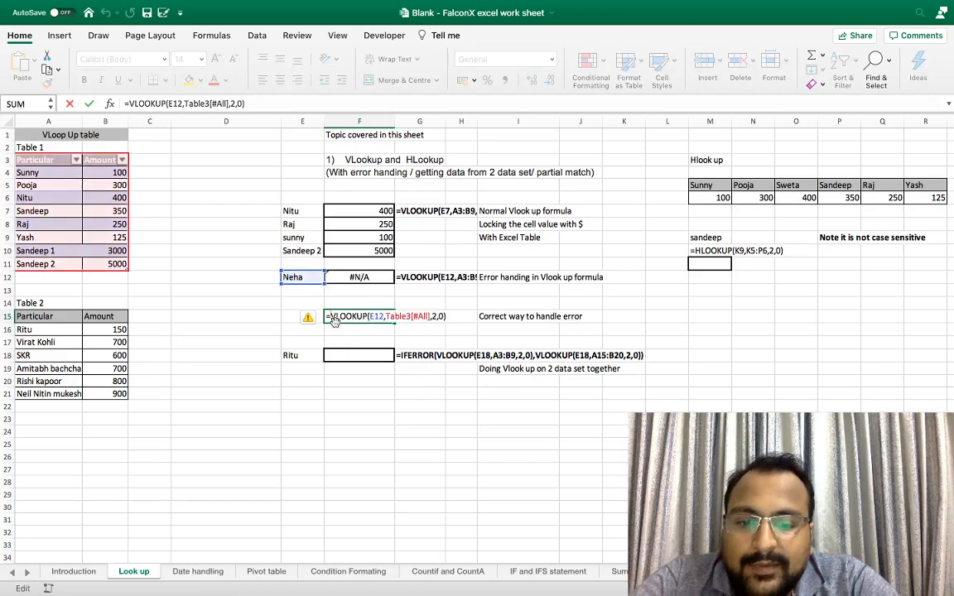
pyautogui.write('Iferror')
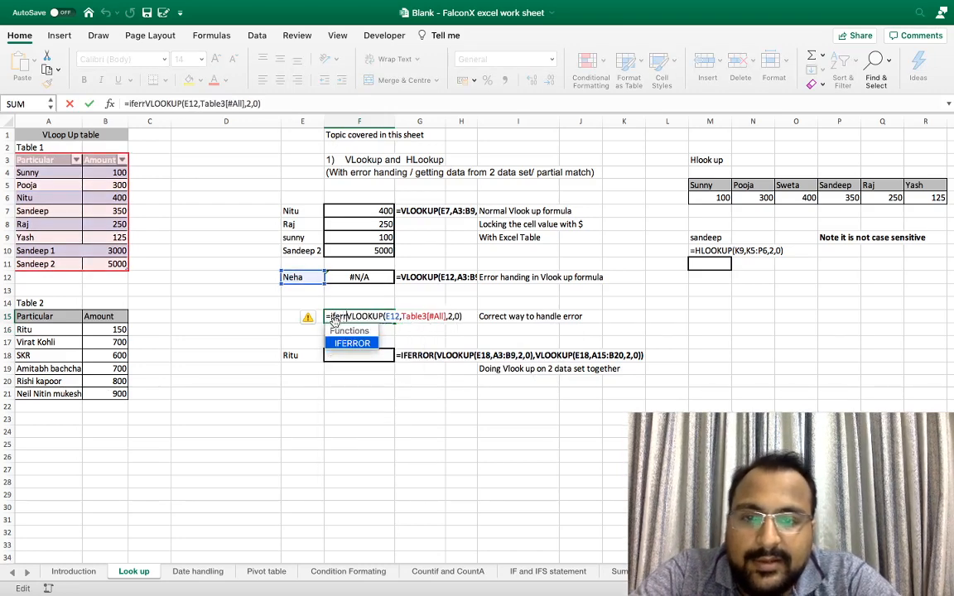
pyautogui.write('(')
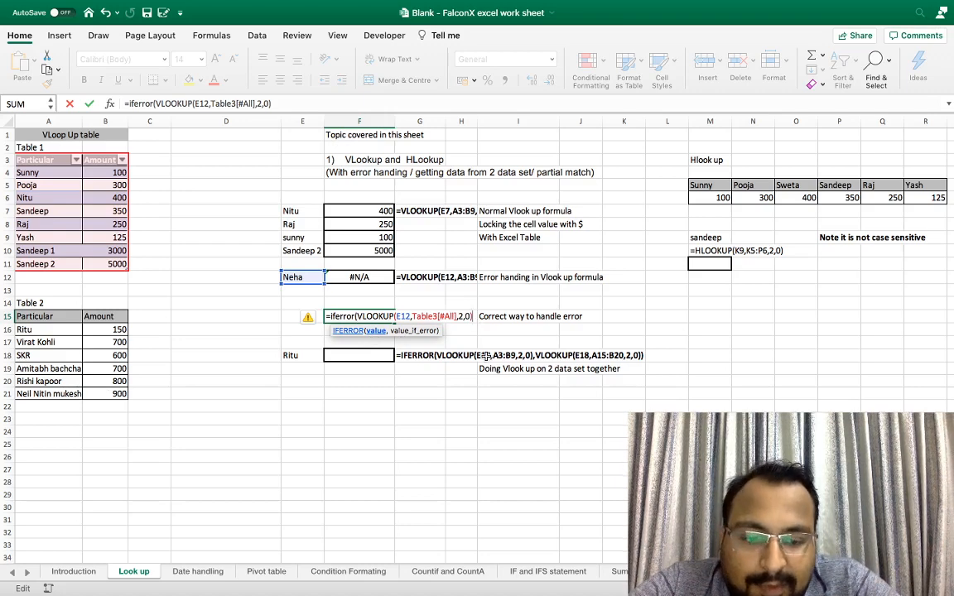
pyautogui.write(',')
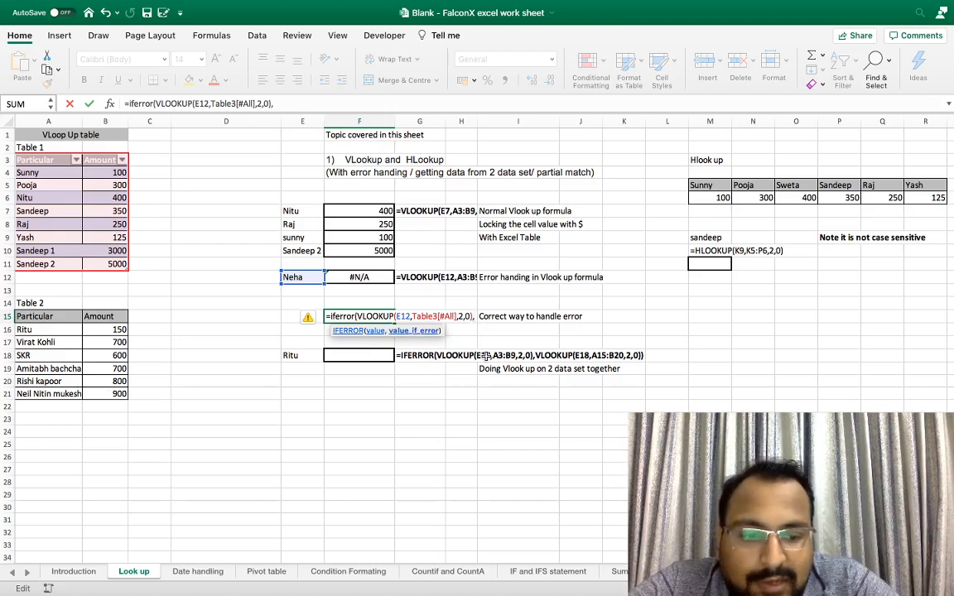
pyautogui.write('0')
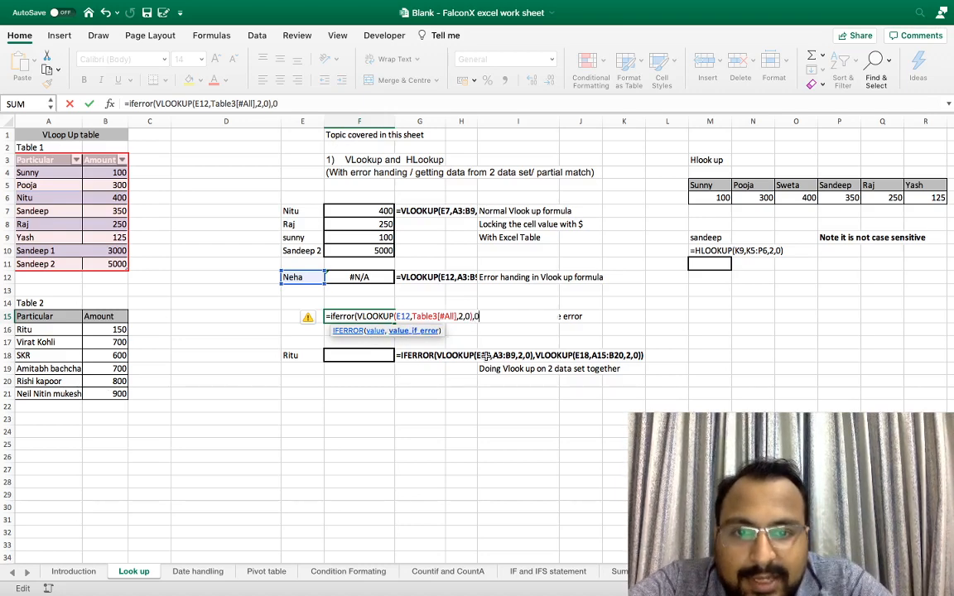
pyautogui.press('Return')
pyautogui.press('Up')
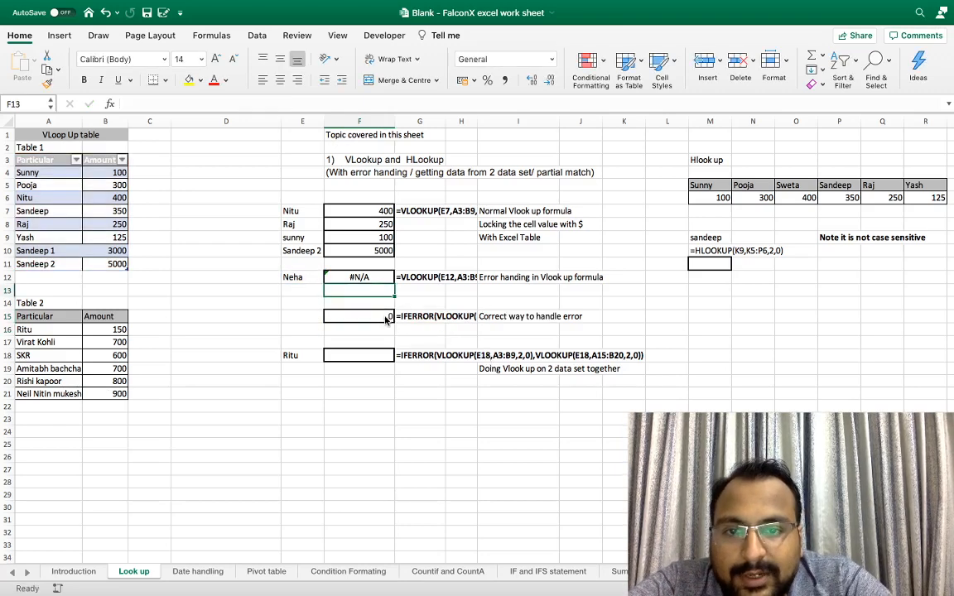
# - Replace the value_if_error in F15's IFERROR formula with the text "Not in table"
pyautogui.doubleClick(387, 316)
pyautogui.click(486, 315)
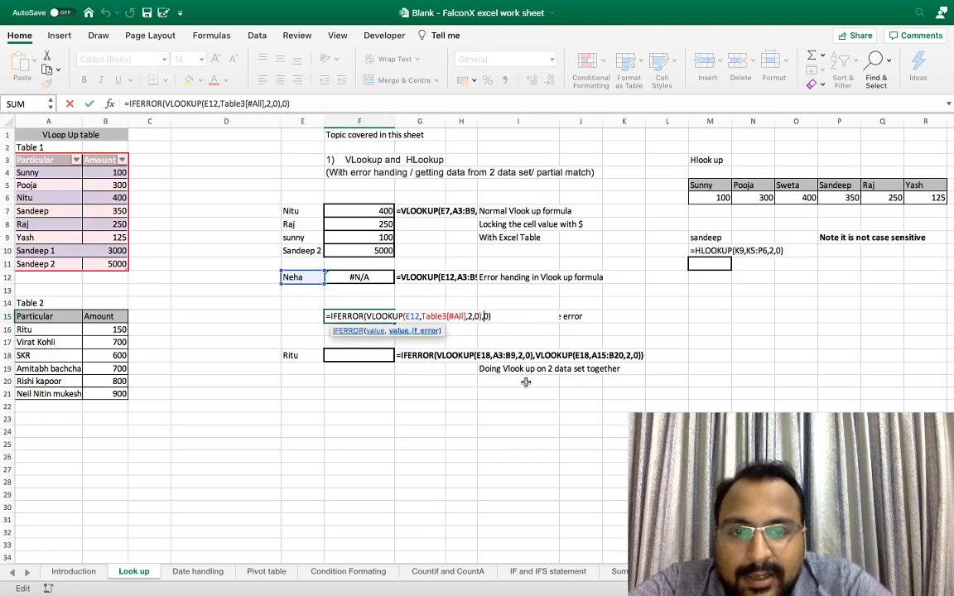
pyautogui.press('BackSpace')
pyautogui.write('"N')
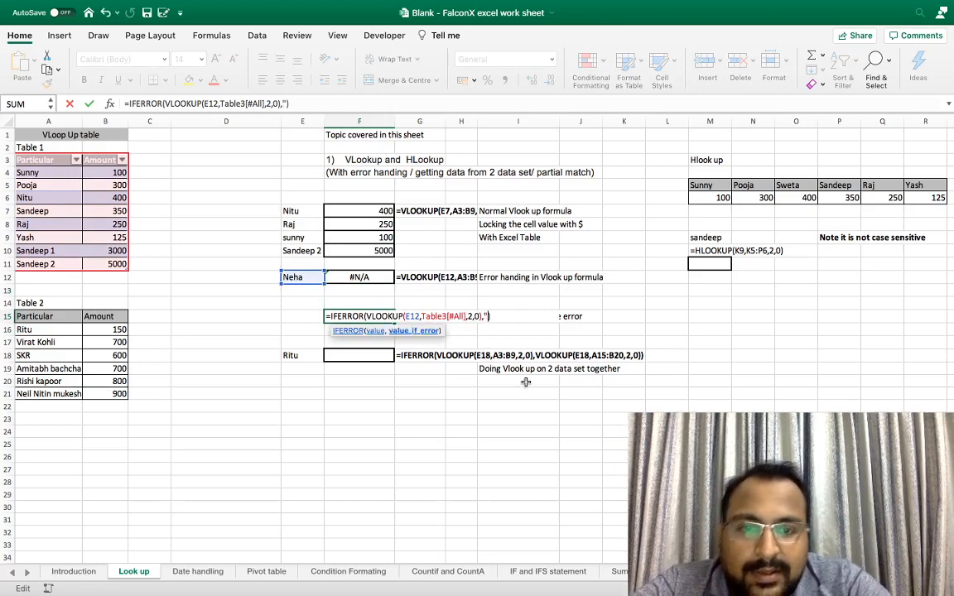
pyautogui.write('ot ')
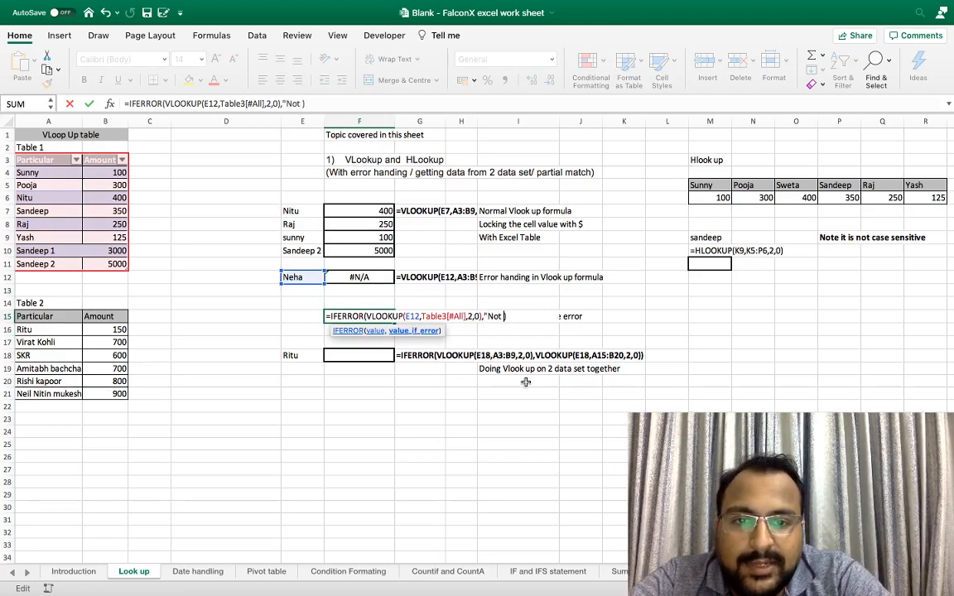
pyautogui.write('in table')
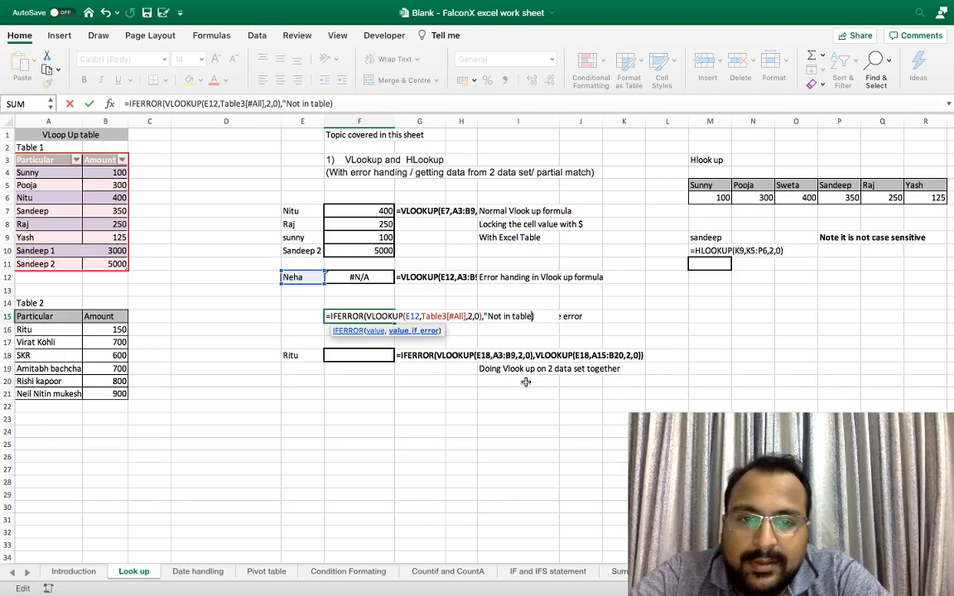
pyautogui.write('"')
pyautogui.press('Return')
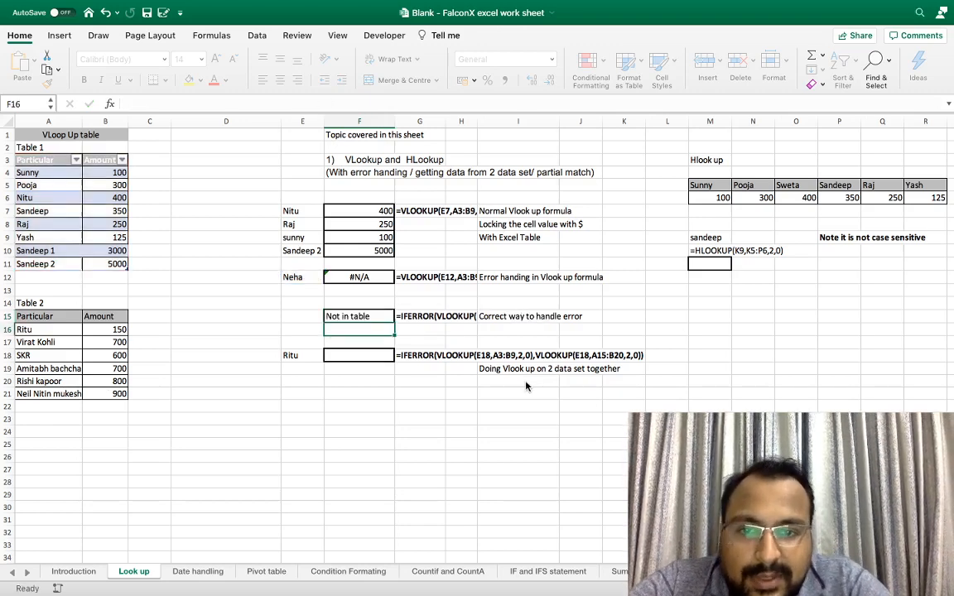
pyautogui.press('Up')
# - Examine the two-data-set lookup example in row 18, comparing E18's name with the entries in Table 2
pyautogui.press('Down')
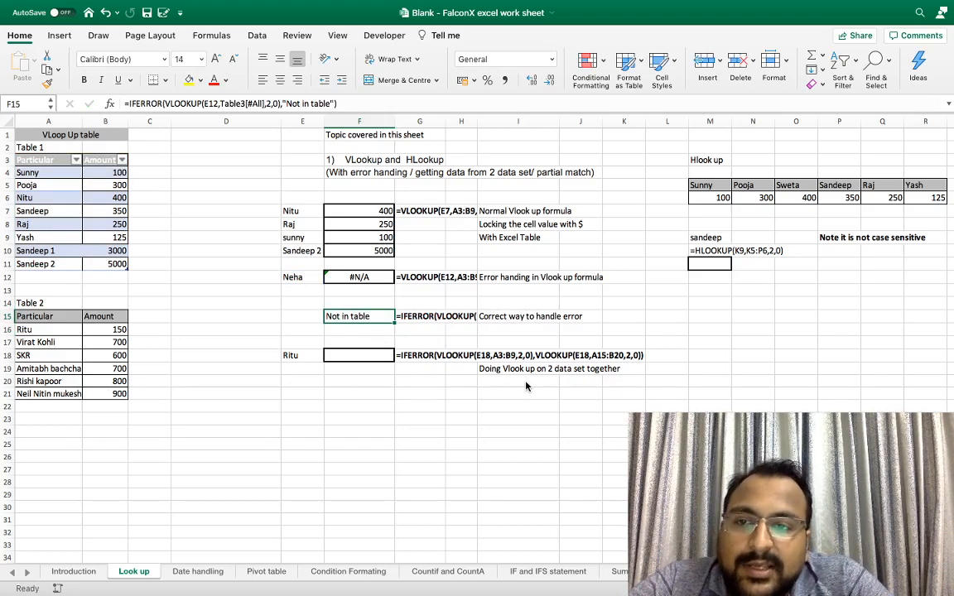
pyautogui.press('Down')
pyautogui.press('Down')
pyautogui.press('Down')
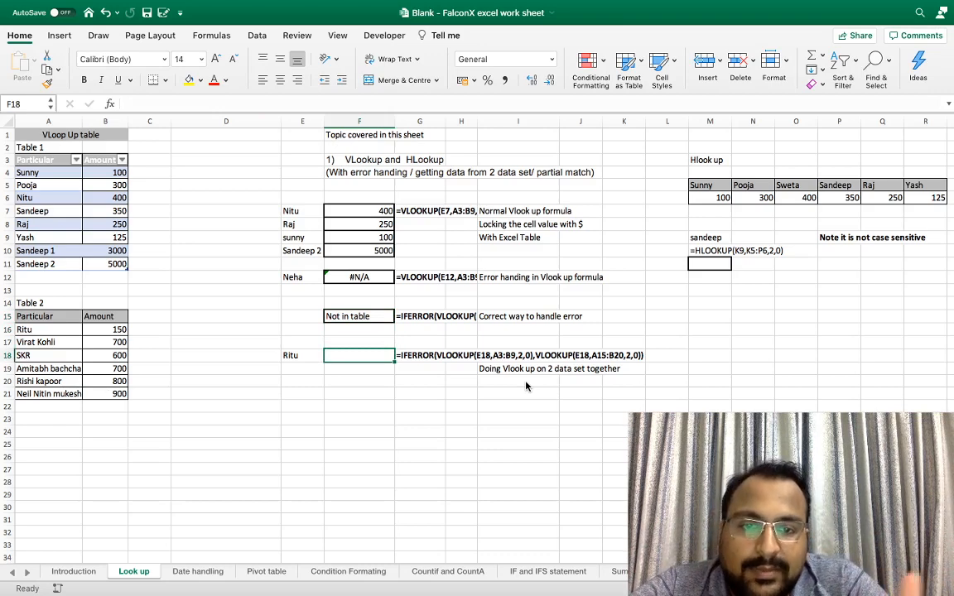
pyautogui.press('Left')
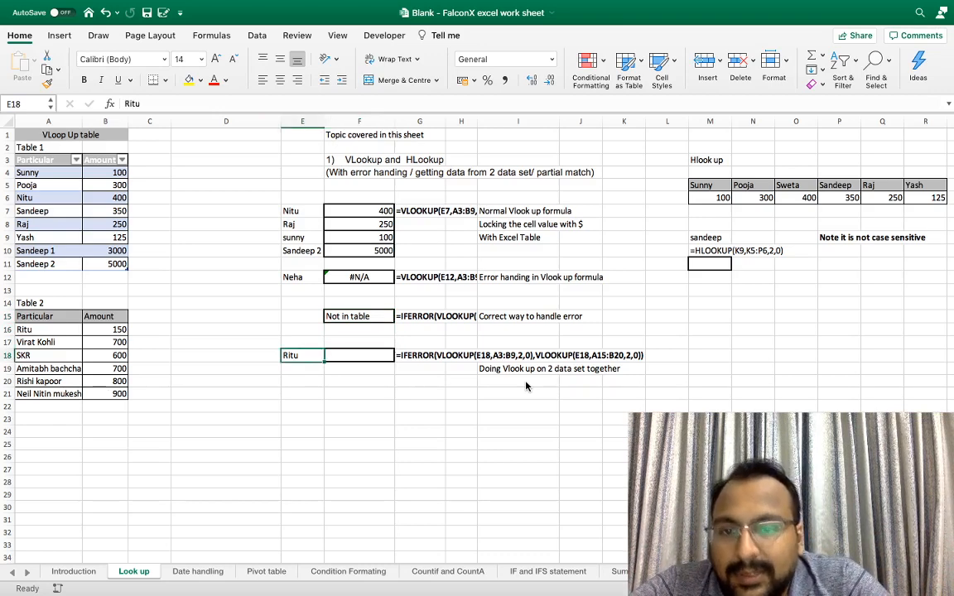
pyautogui.press('Left')
pyautogui.press('Left')
pyautogui.press('Left')
pyautogui.press('Left')
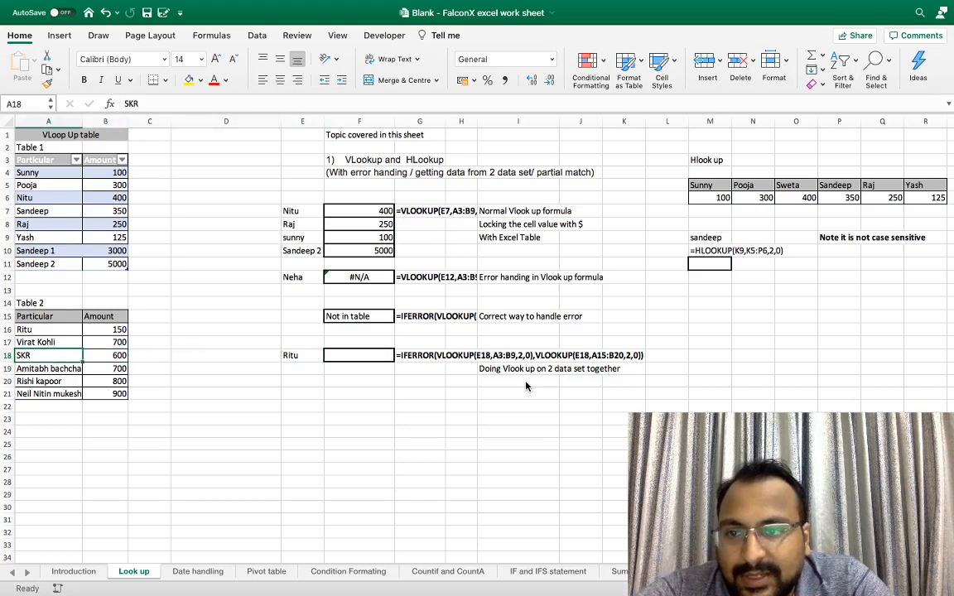
pyautogui.press('Right')
pyautogui.press('Right')
pyautogui.press('Right')
pyautogui.press('Right')
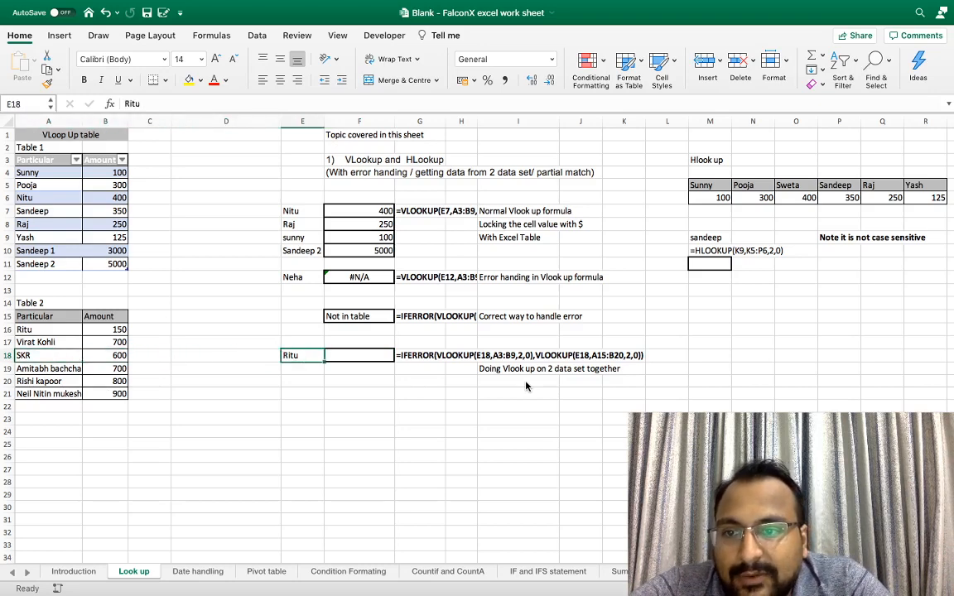
# - Begin an IFERROR formula in F18 with a nested VLOOKUP that uses E18 as the lookup value
pyautogui.press('Right')
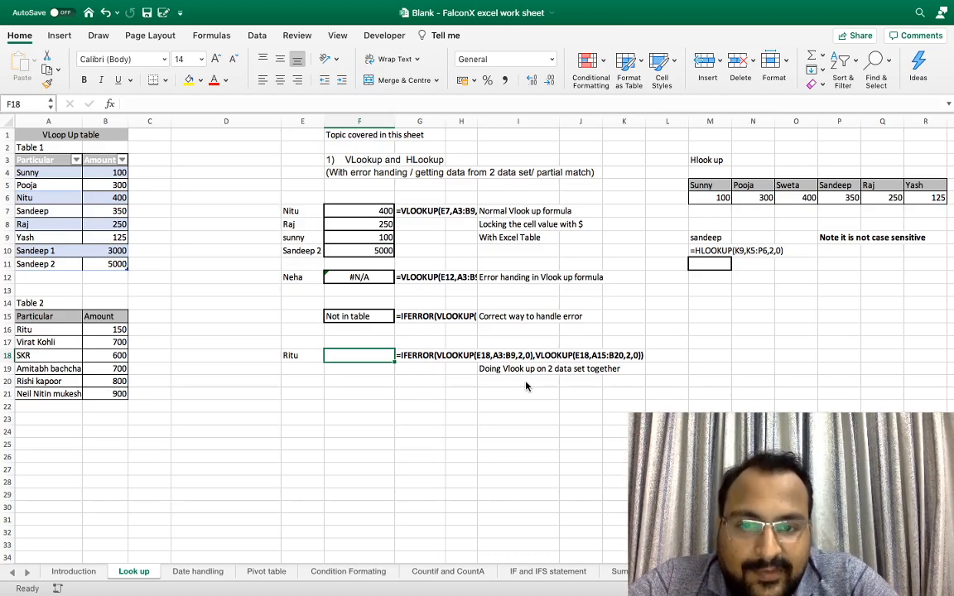
pyautogui.write('=')
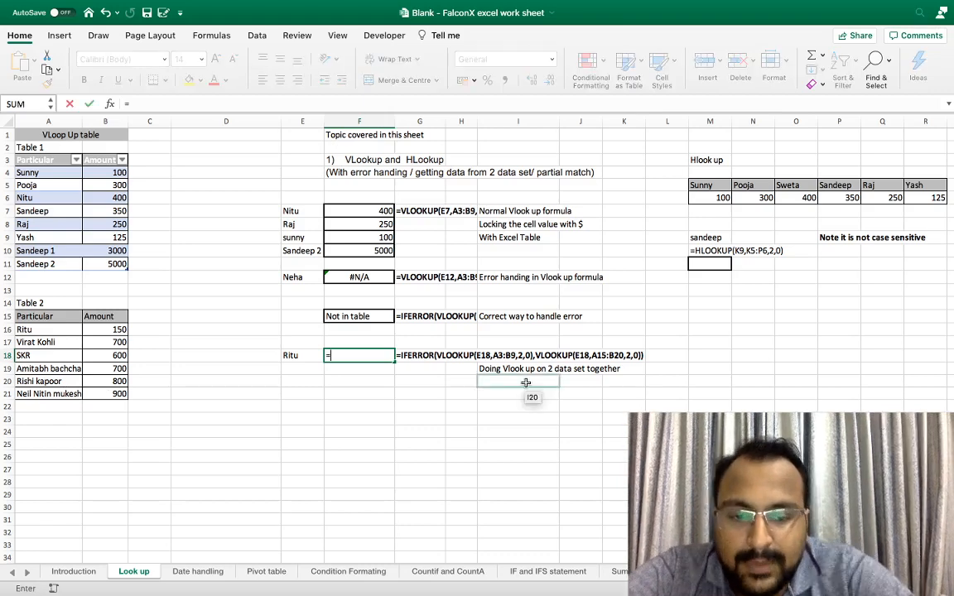
pyautogui.write('ife')
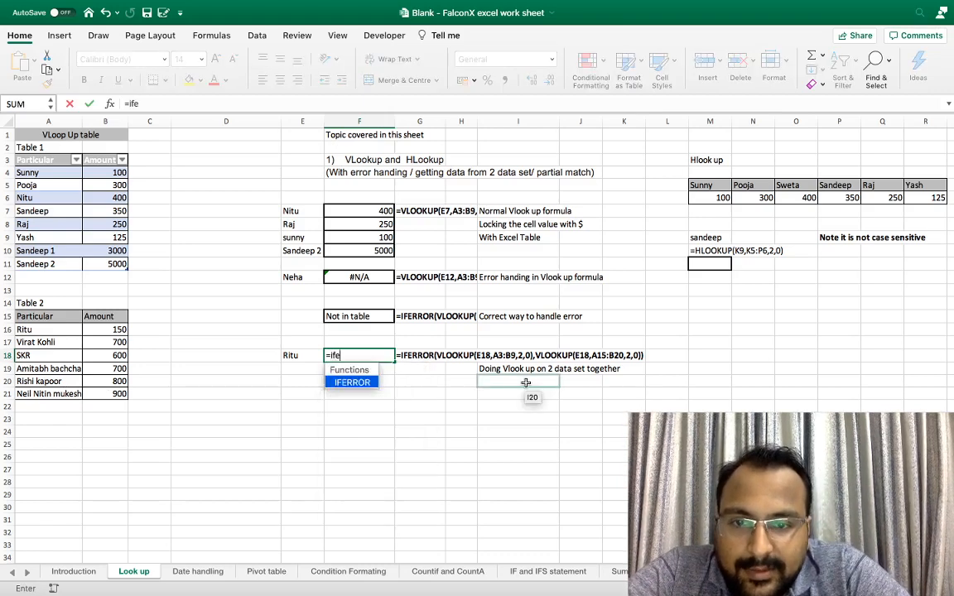
pyautogui.write('rro')
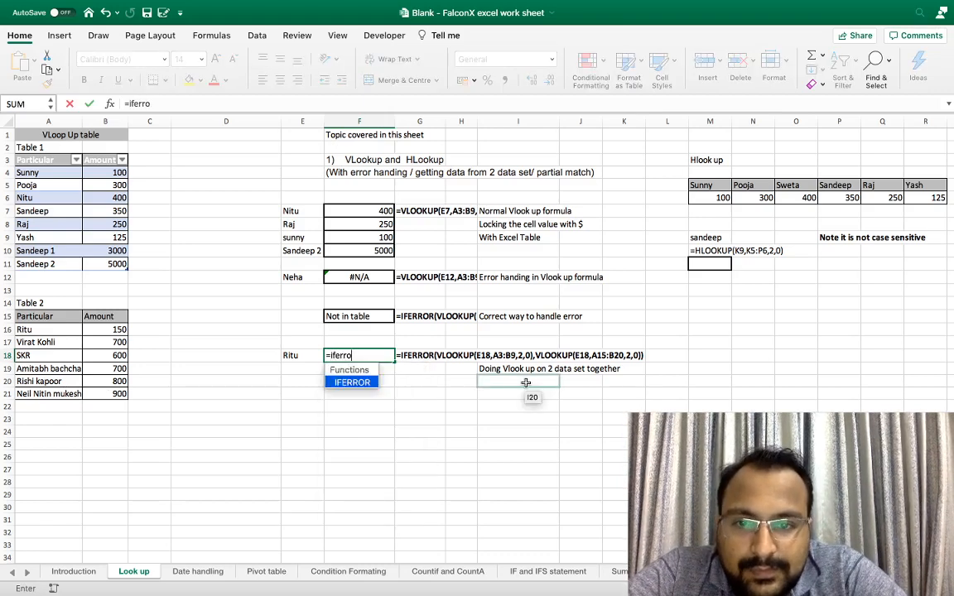
pyautogui.write('r(')
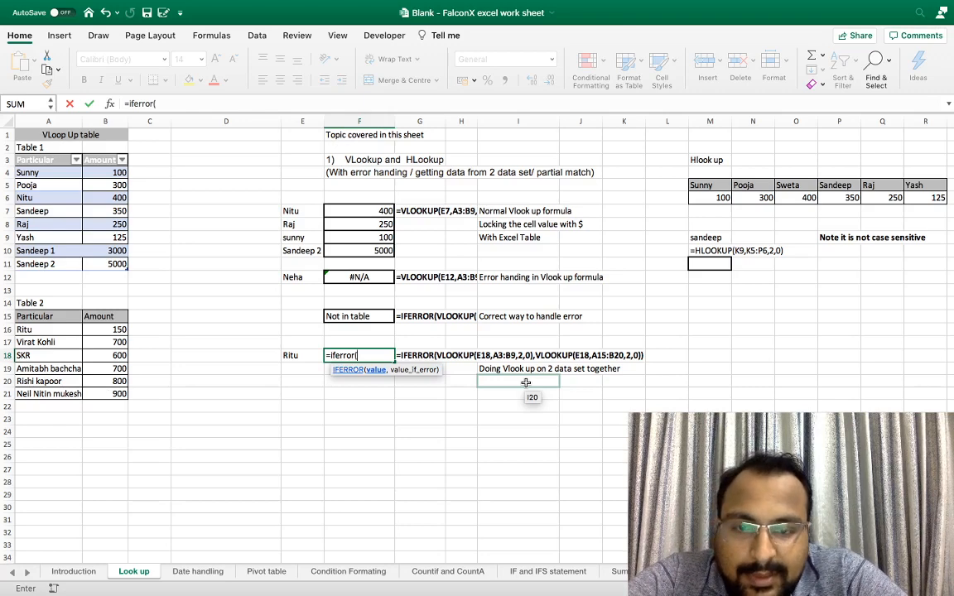
pyautogui.write('vlook')
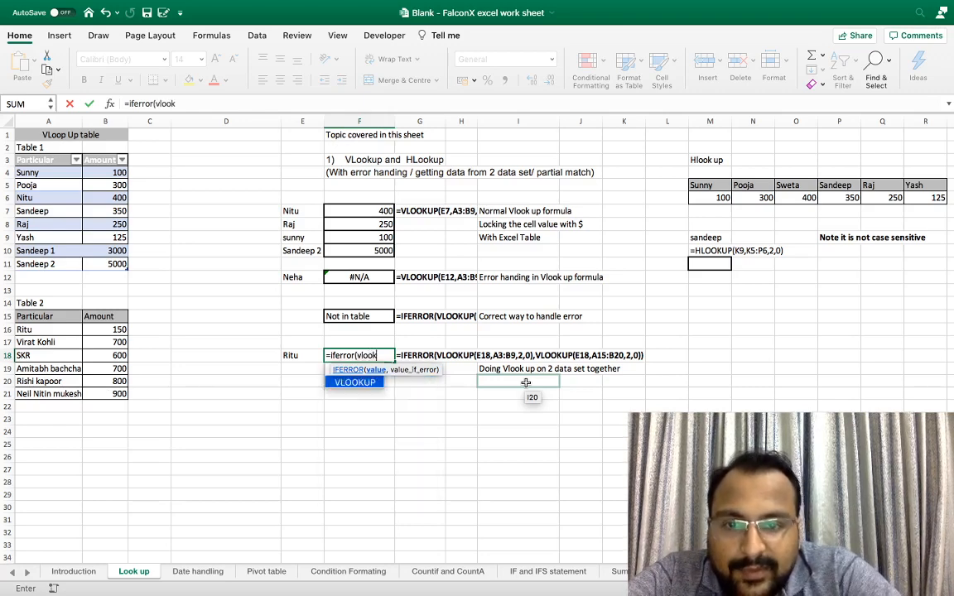
pyautogui.write('up(')
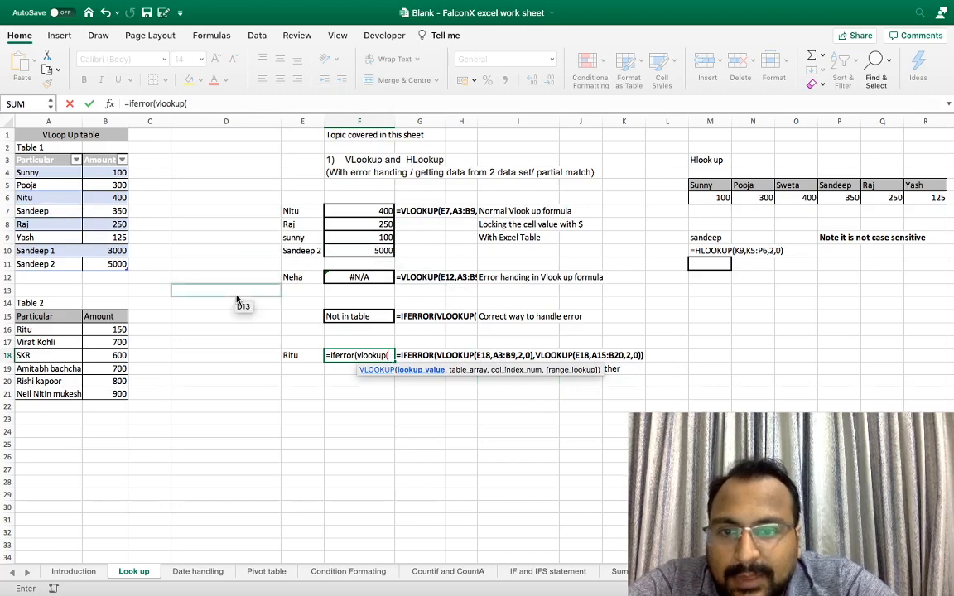
pyautogui.click(302, 354)
pyautogui.write(',')
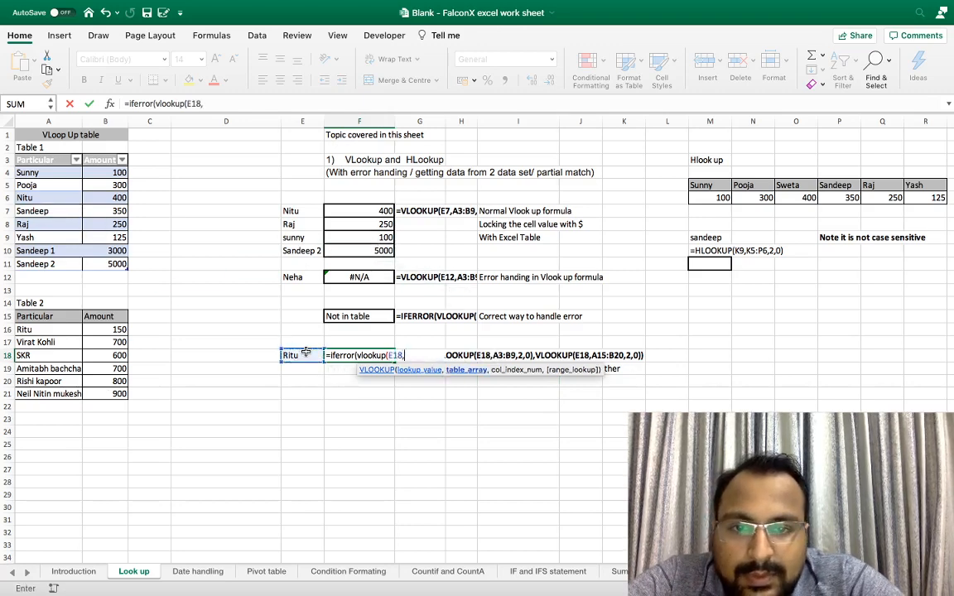
# - Complete F18's nested VLOOKUP with all of Table 1 (Table3[#All]), column index 2 and exact match 0
pyautogui.moveTo(29, 159); pyautogui.dragTo(123, 269)
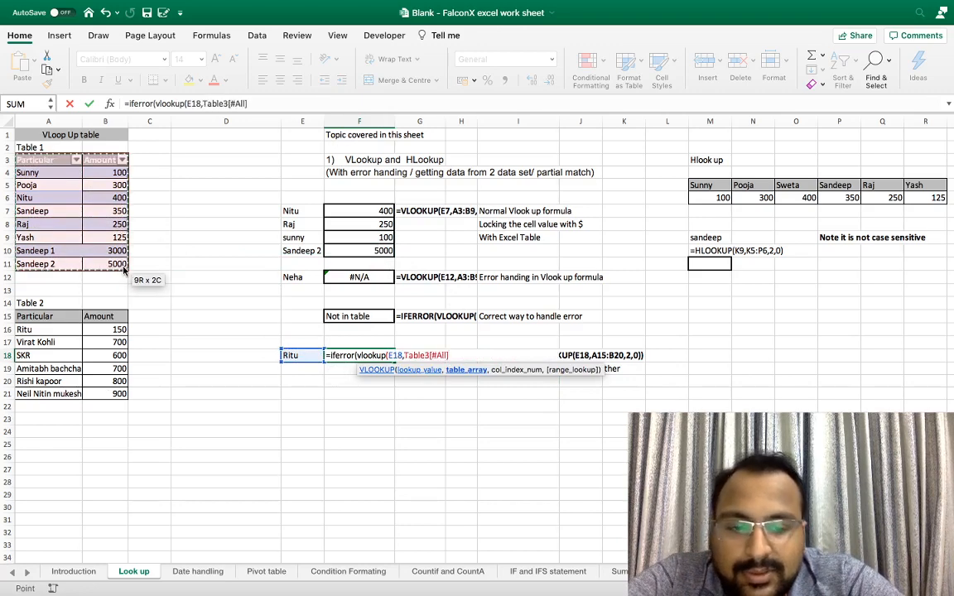
pyautogui.write(',')
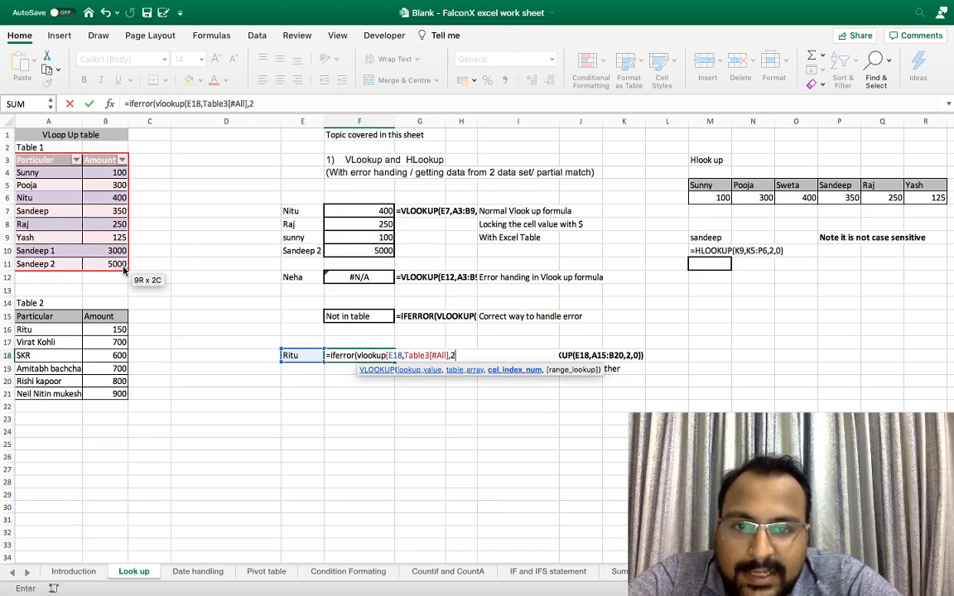
pyautogui.write('2,')
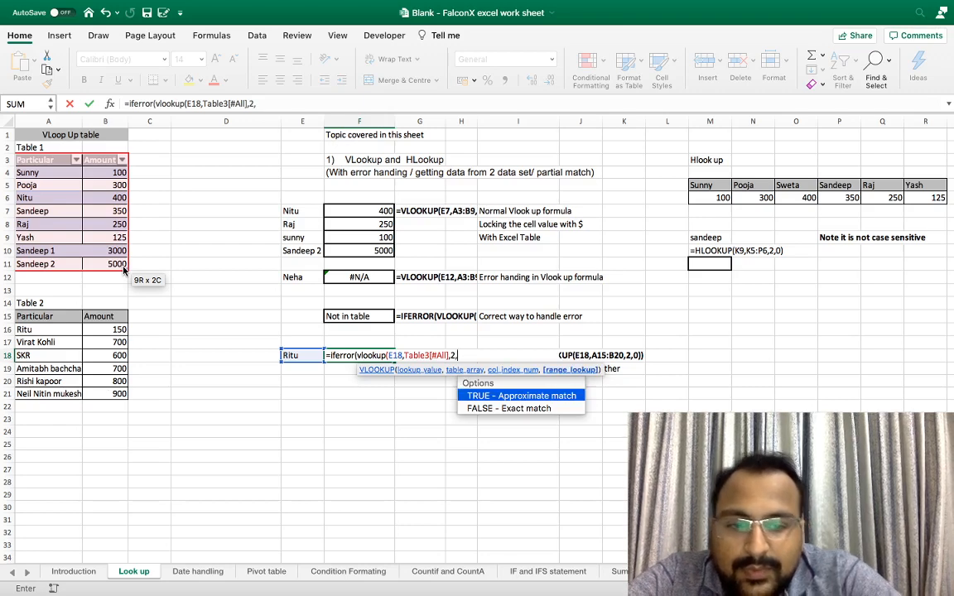
pyautogui.write('0)')
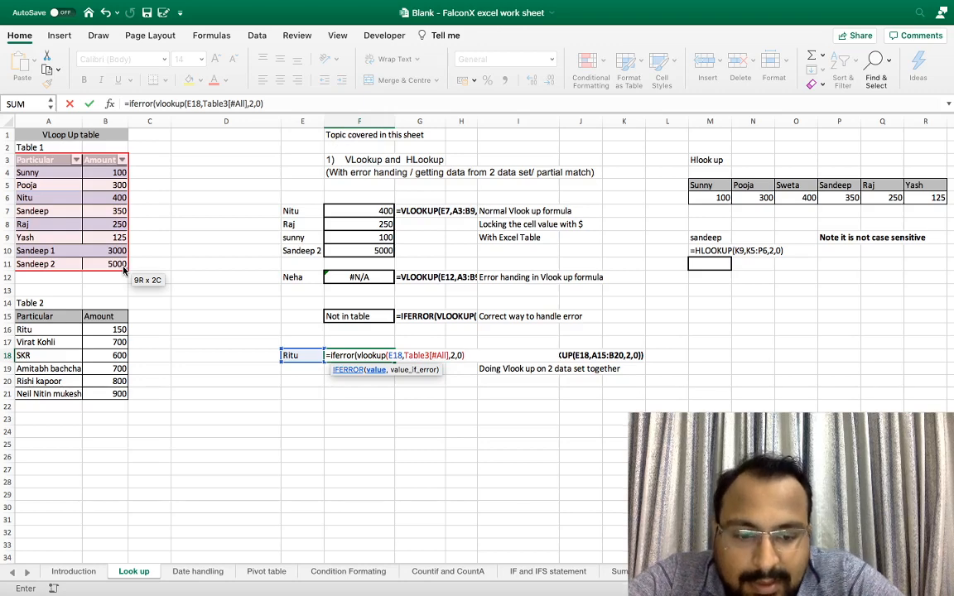
# - Complete F18's IFERROR formula with a second VLOOKUP of E18 in Table 2 (A15:B21), column index 2 and exact match 0
pyautogui.write(',')
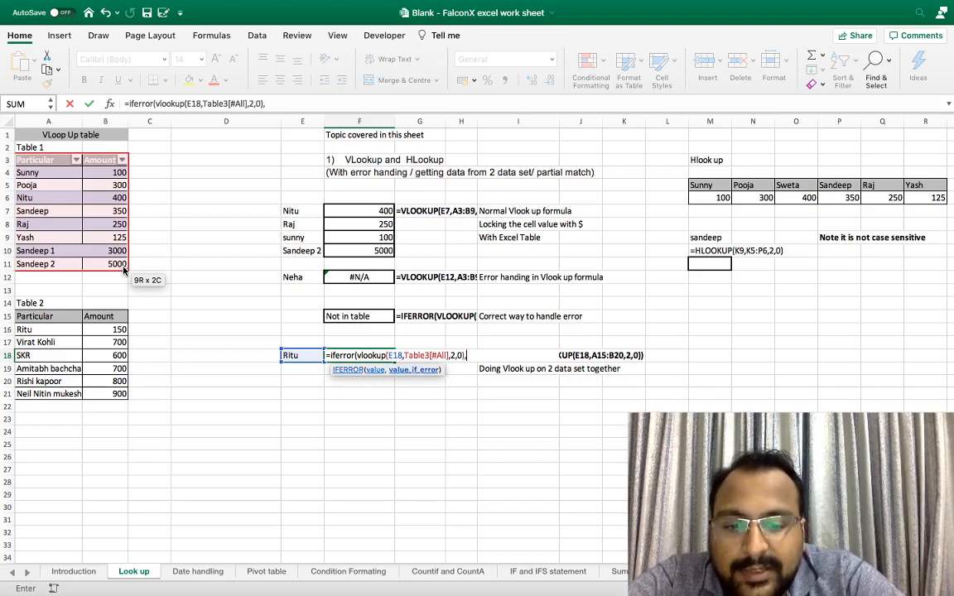
pyautogui.write('vloo')
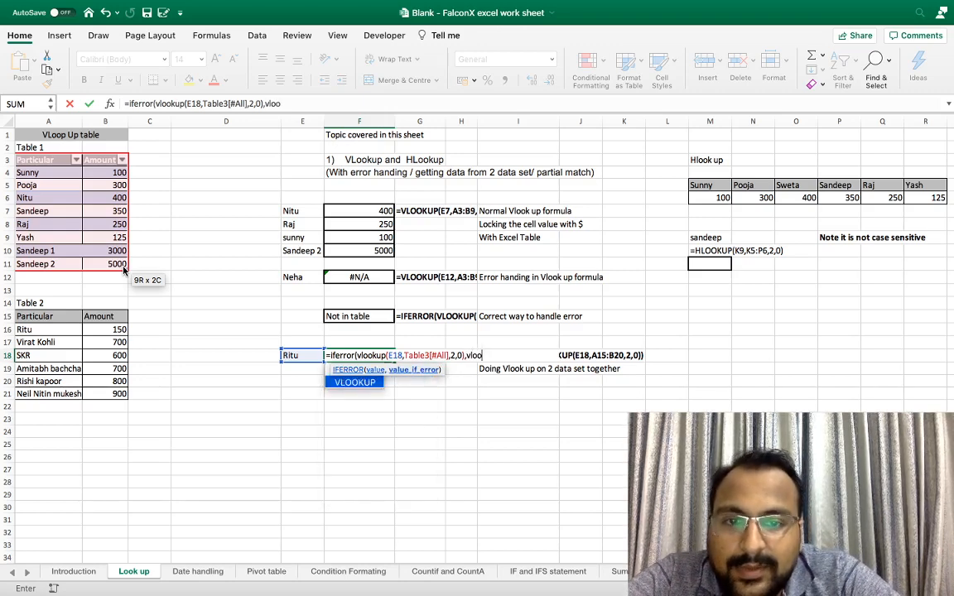
pyautogui.write('kup(')
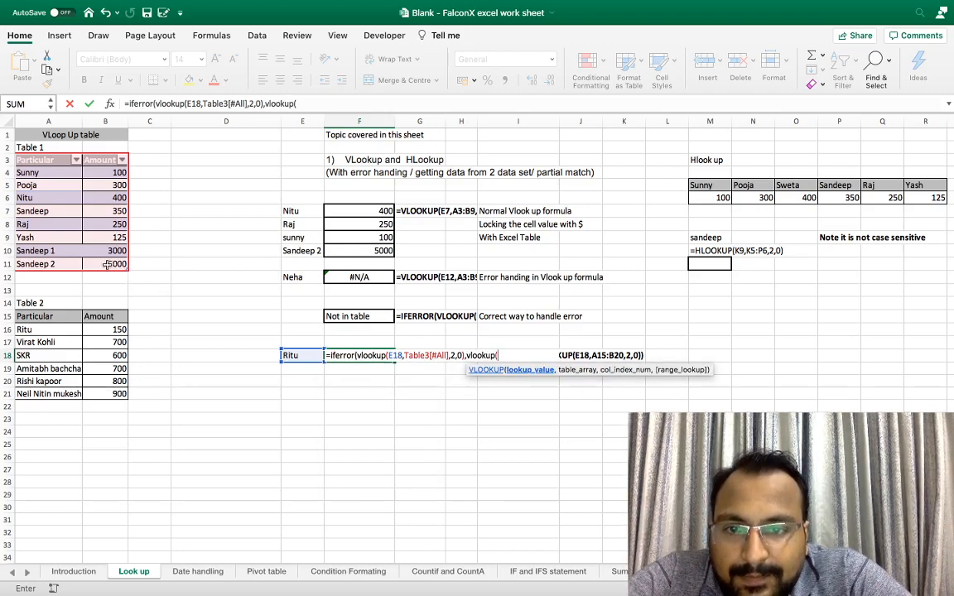
pyautogui.click(299, 356)
pyautogui.write(',')
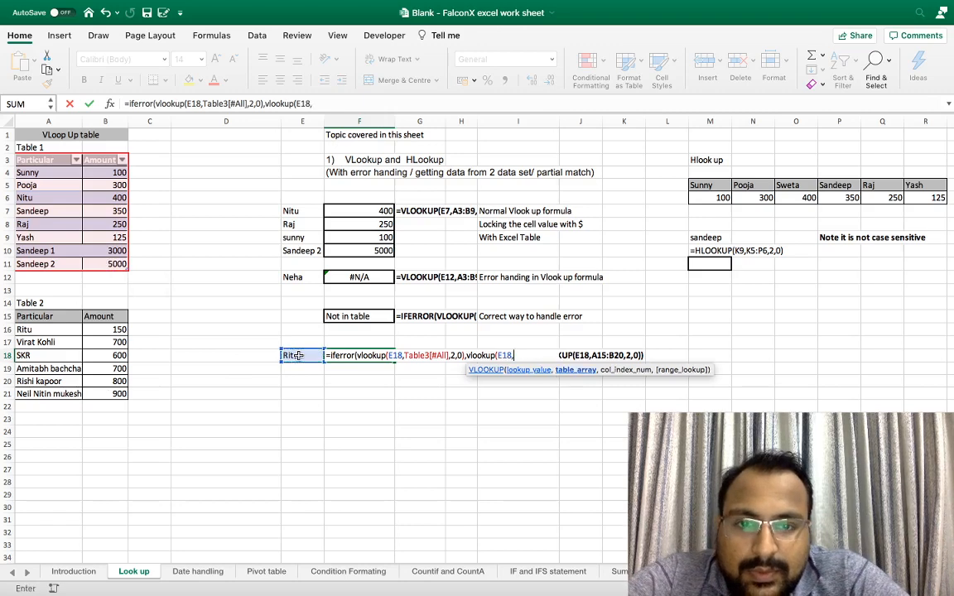
pyautogui.click(56, 316)
pyautogui.moveTo(56, 316); pyautogui.dragTo(103, 395)
pyautogui.write(',2,')
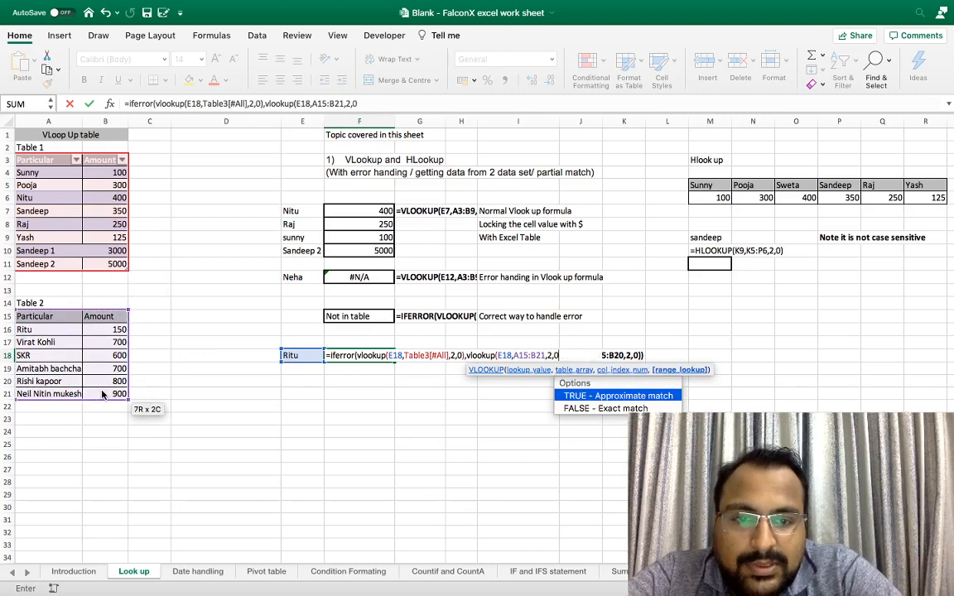
pyautogui.write('0)')
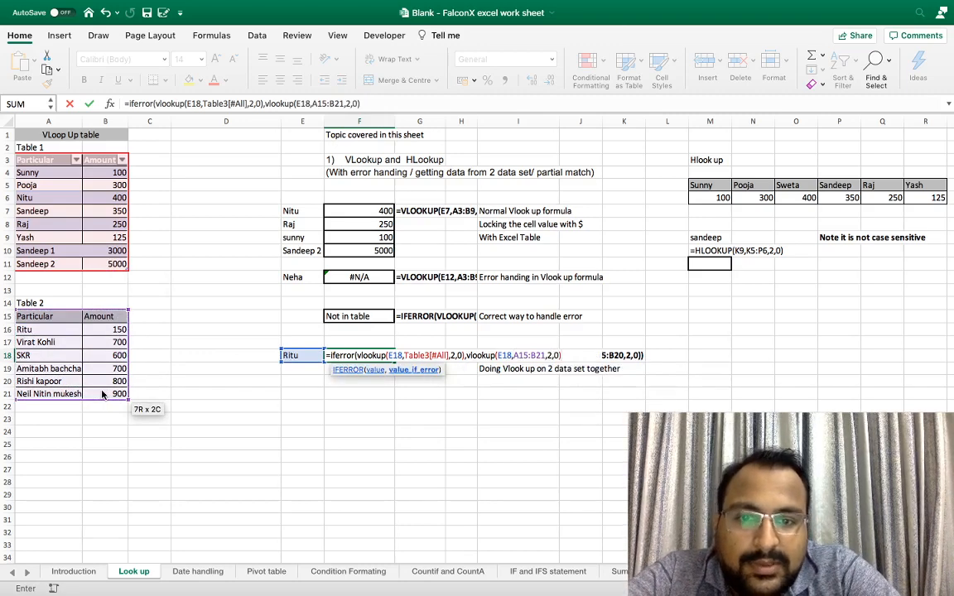
pyautogui.press('Return')
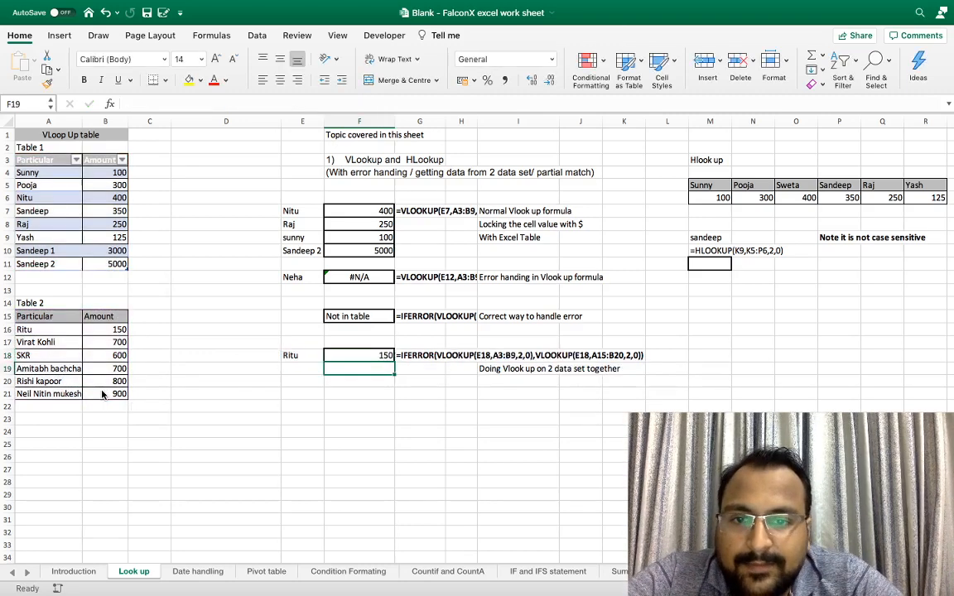
# - Compare E18's lookup name with the Table 2 entries and review the formula in F18 against the sample in G18
pyautogui.press('Up')
pyautogui.press('Left')
pyautogui.press('Left')
pyautogui.press('Left')
pyautogui.press('Left')
pyautogui.press('Up')
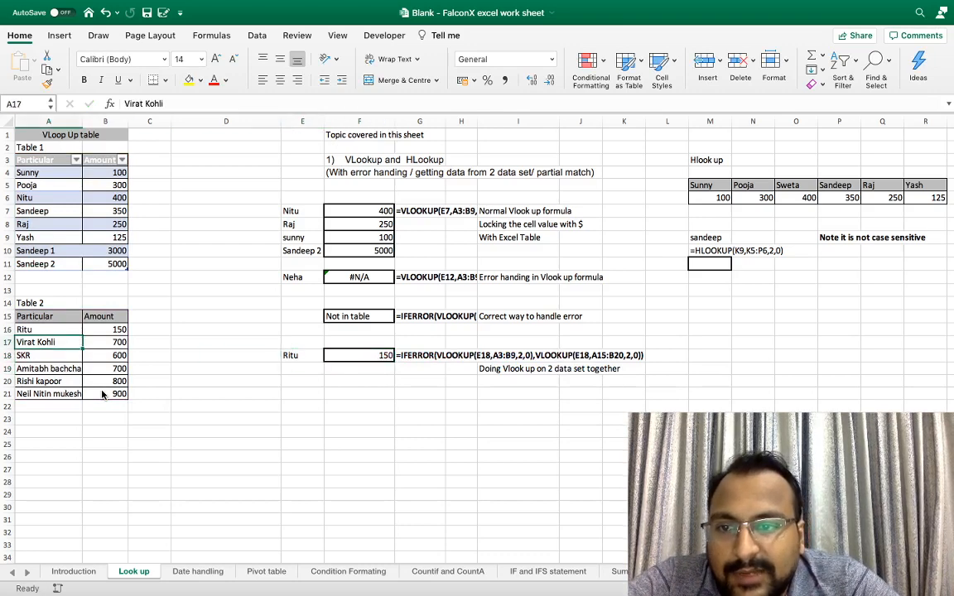
pyautogui.press('Up')
pyautogui.press('Right')
pyautogui.press('Right')
pyautogui.press('Right')
pyautogui.press('Down')
pyautogui.press('Down')
pyautogui.press('Down')
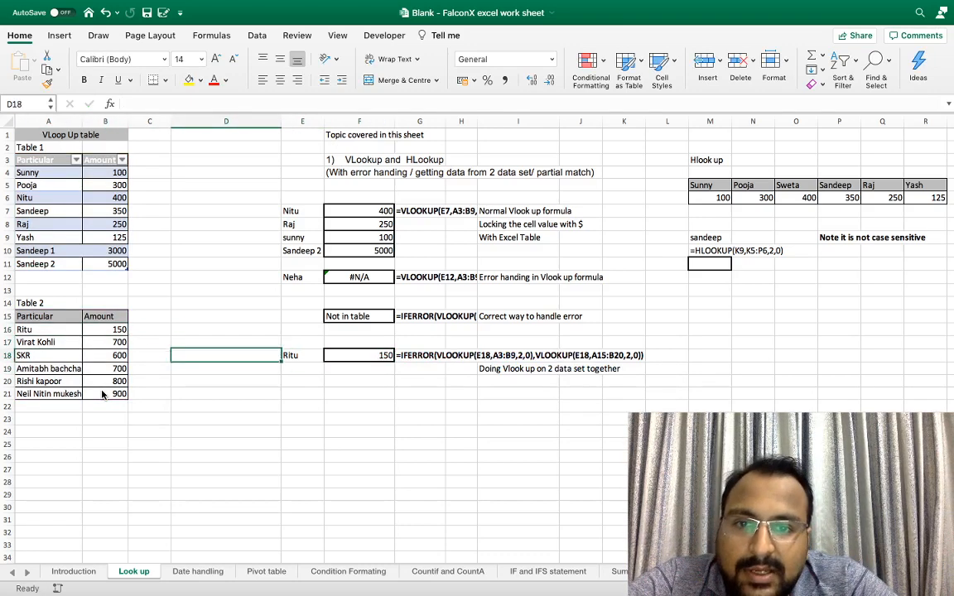
pyautogui.press('Right')
pyautogui.press('Up')
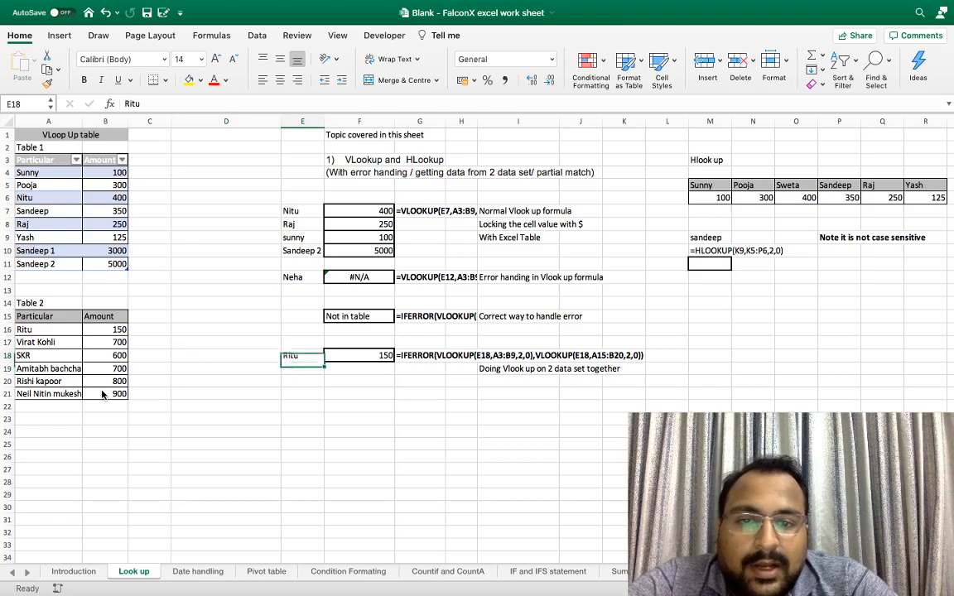
pyautogui.press('Right')
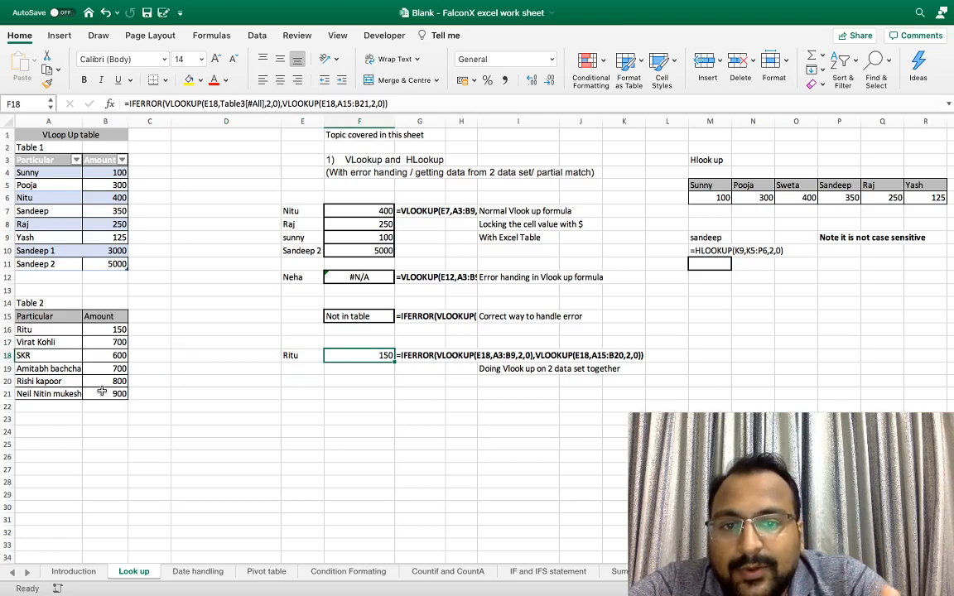
pyautogui.press('Right')
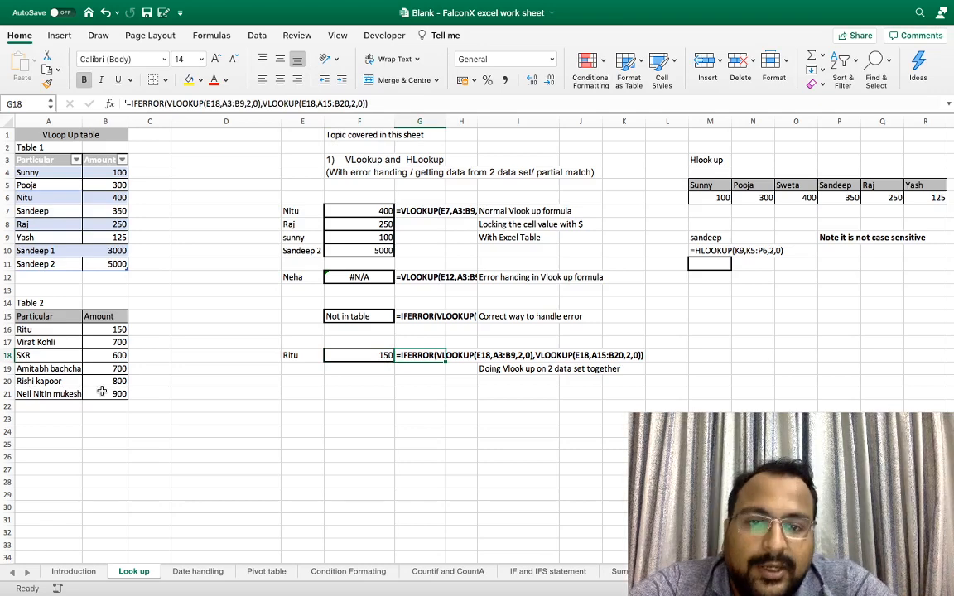
pyautogui.press('Left')
pyautogui.press('Right')
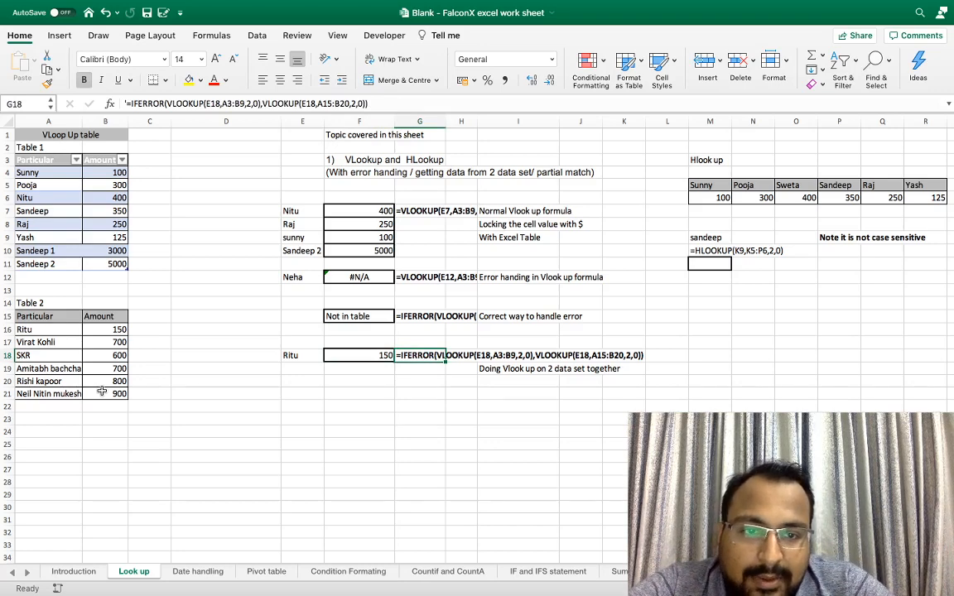
# - Go to the Hlook up example and check the empty result cell M11 and the lookup name in M9
pyautogui.press('Right')
pyautogui.press('Right')
pyautogui.press('Right')
pyautogui.press('Right')
pyautogui.press('Right')
pyautogui.press('Right')
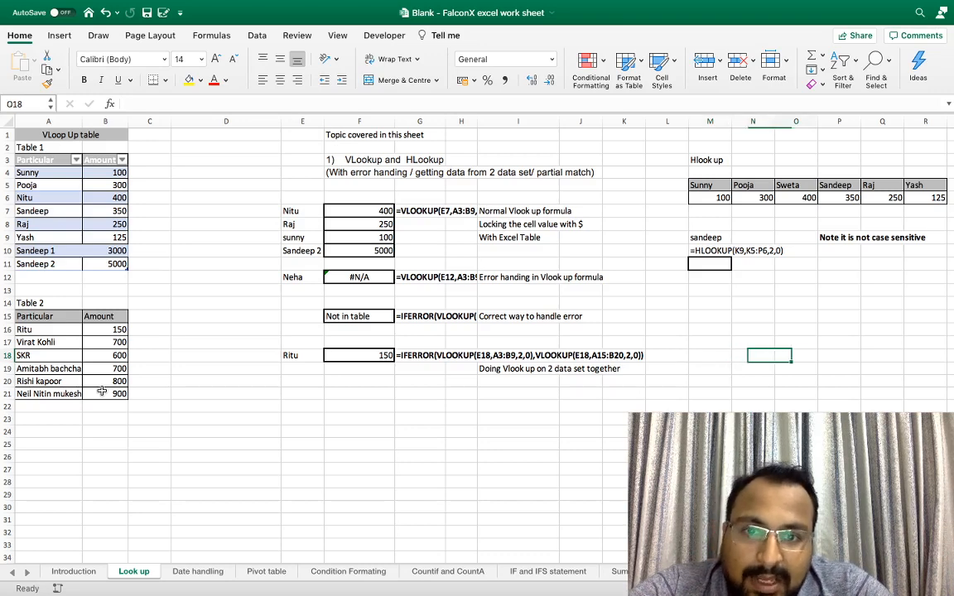
pyautogui.press('Right')
pyautogui.press('Right')
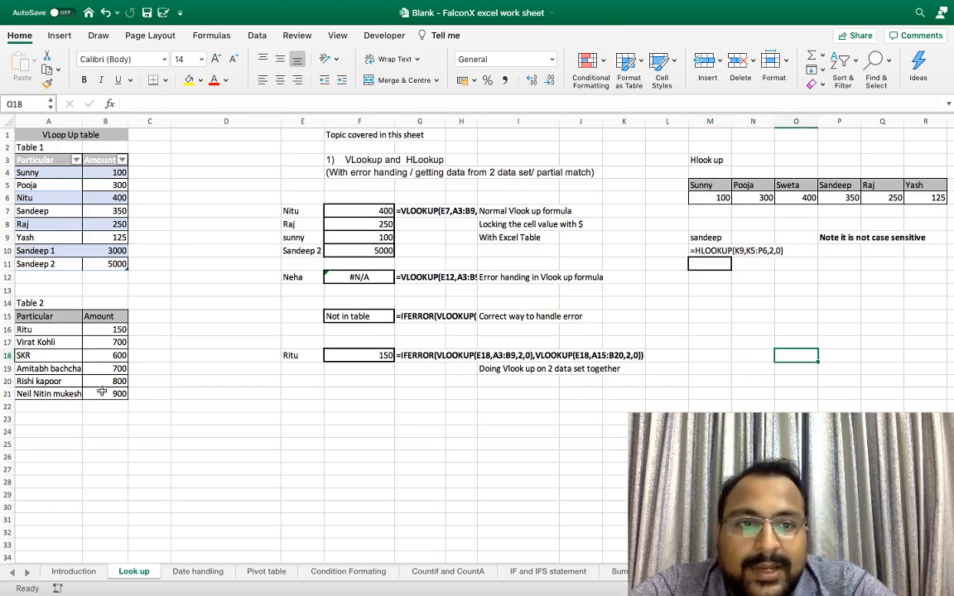
pyautogui.press('Right')
pyautogui.press('Right')
pyautogui.press('Right')
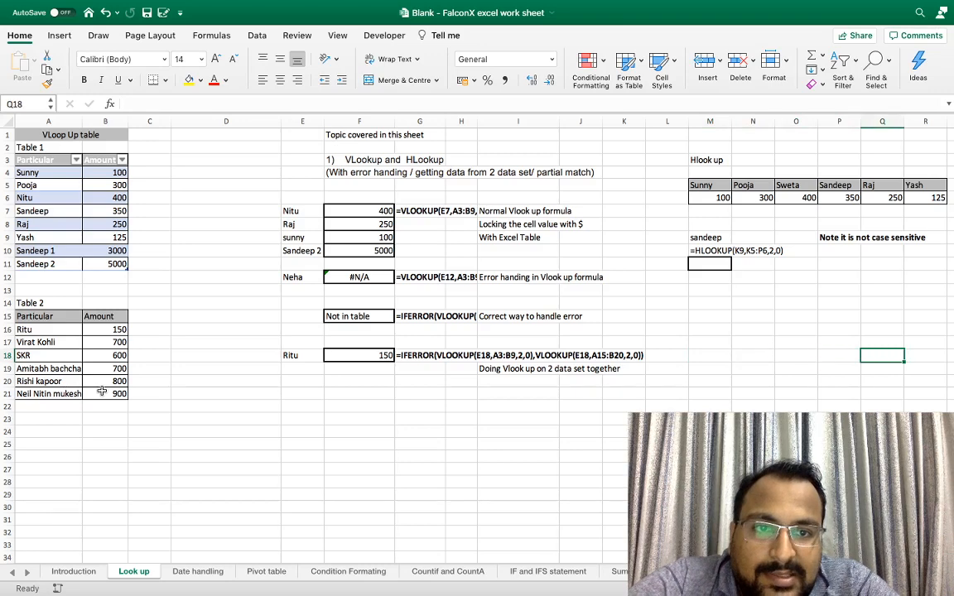
pyautogui.press('Right')
pyautogui.press('Left')
pyautogui.press('Left')
pyautogui.press('Left')
pyautogui.press('Left')
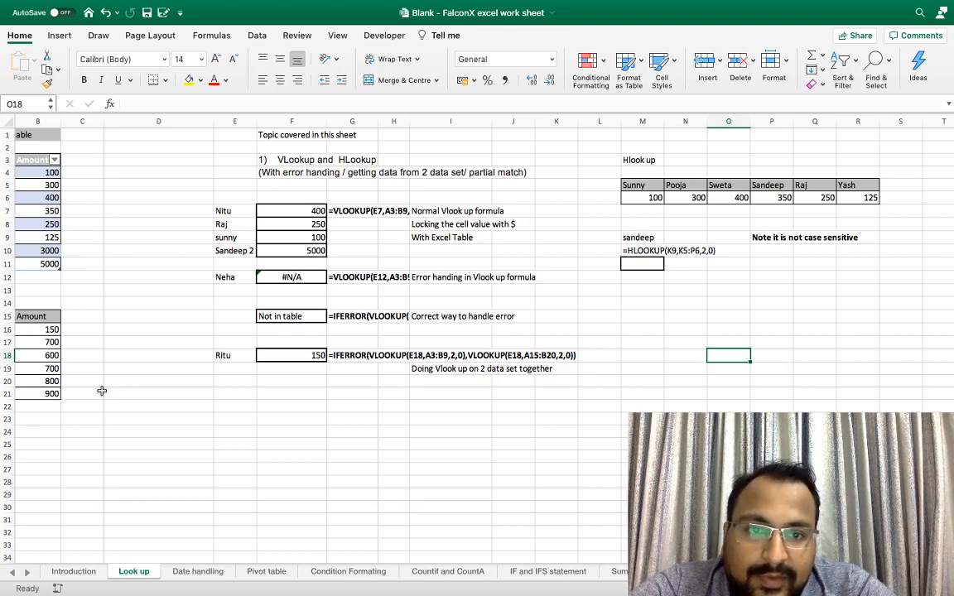
pyautogui.press('Left')
pyautogui.press('Left')
pyautogui.press('Up')
pyautogui.press('Up')
pyautogui.press('Up')
pyautogui.press('Up')
pyautogui.press('Up')
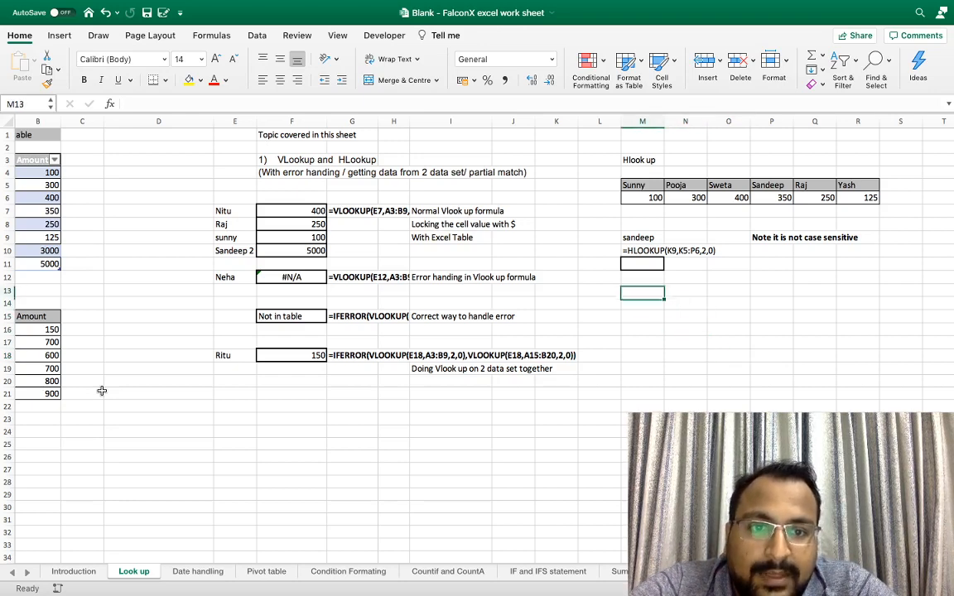
pyautogui.press('Up')
pyautogui.press('Up')
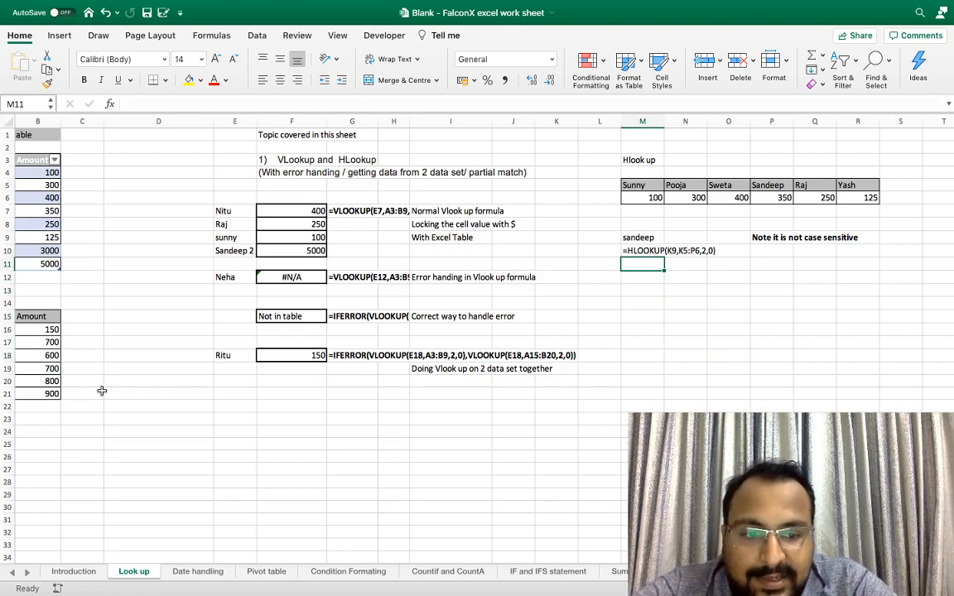
pyautogui.press('Up')
pyautogui.press('Up')
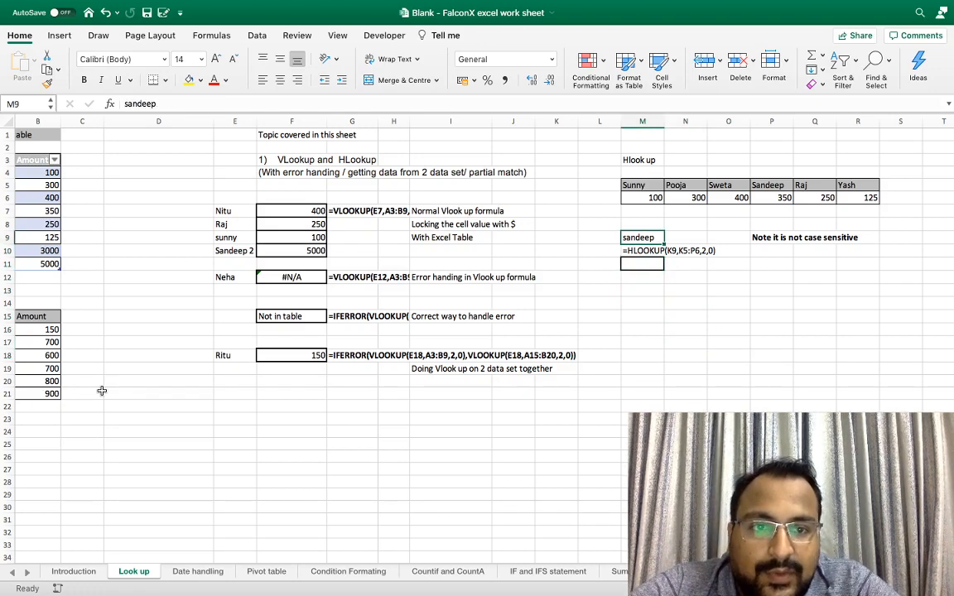
# - Examine the horizontal lookup table in M5:R6, comparing the names in row 5 with the amounts in row 6
pyautogui.press('Up')
pyautogui.press('Up')
pyautogui.press('Up')
pyautogui.press('Up')
pyautogui.press('Right')
pyautogui.press('Right')
pyautogui.press('Right')
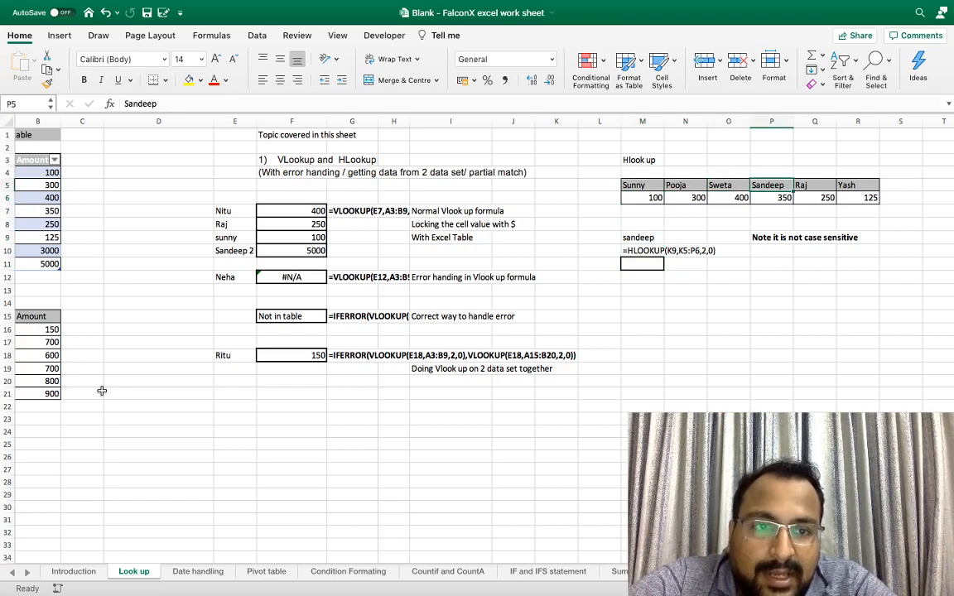
pyautogui.press('Left')
pyautogui.press('Down')
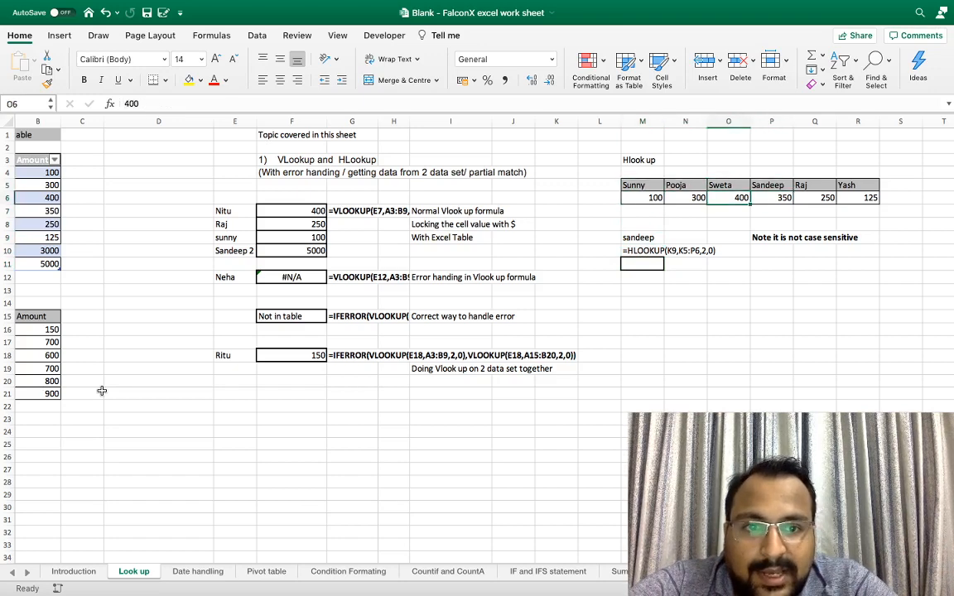
# - Begin an HLOOKUP formula in M11 with M9 as the lookup value
pyautogui.press('Down')
pyautogui.press('Down')
pyautogui.press('Left')
pyautogui.press('Down')
pyautogui.press('Left')
pyautogui.press('Down')
pyautogui.press('Down')
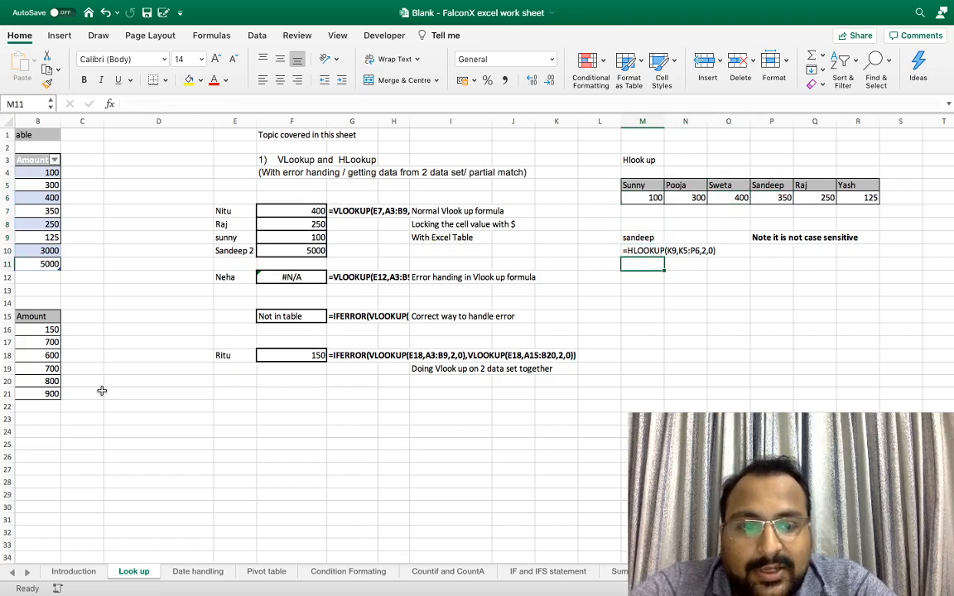
pyautogui.write('=')
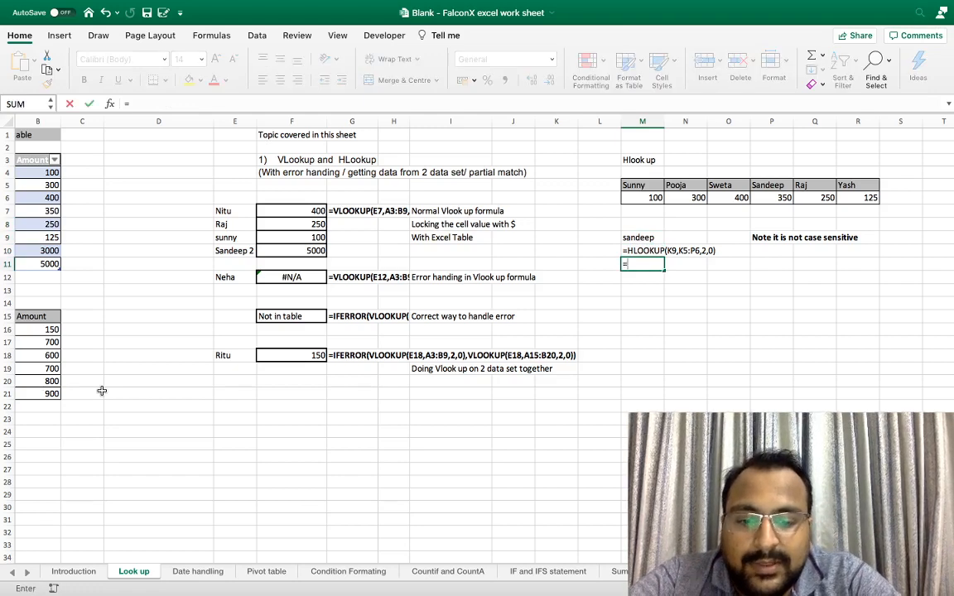
pyautogui.write('hlookup')
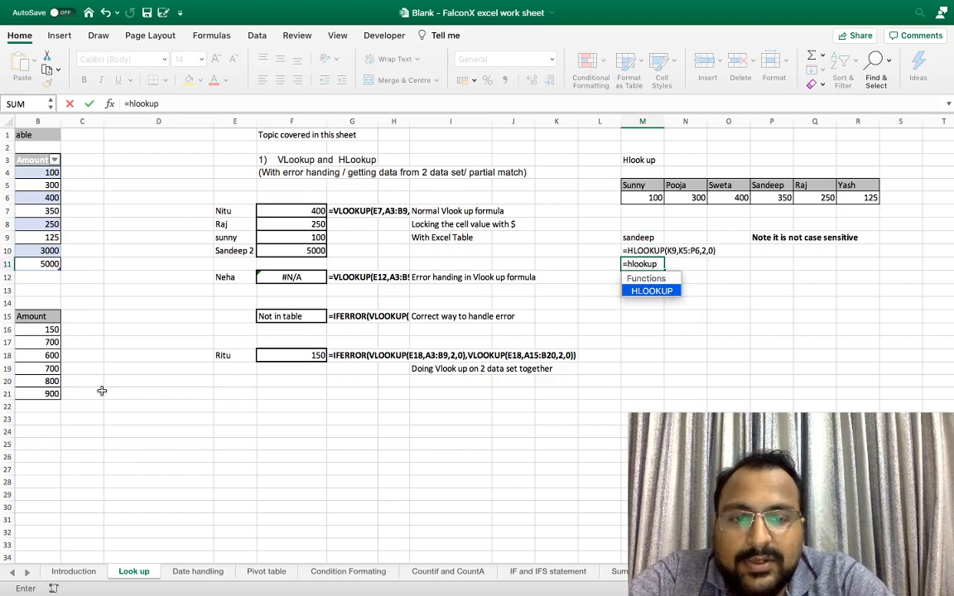
pyautogui.write('(')
pyautogui.press('Up')
pyautogui.press('Up')
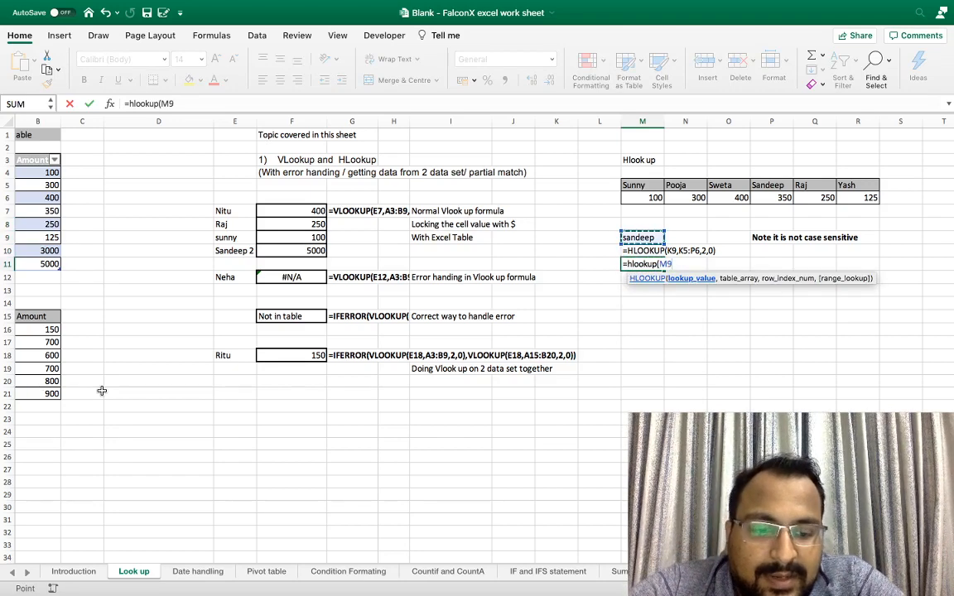
# - Complete M11's HLOOKUP with the table array M5:R6, row index 2 and exact match 0
pyautogui.write(',')
pyautogui.press('Up')
pyautogui.press('Up')
pyautogui.press('Up')
pyautogui.press('Up')
pyautogui.press('Up')
pyautogui.press('Up')
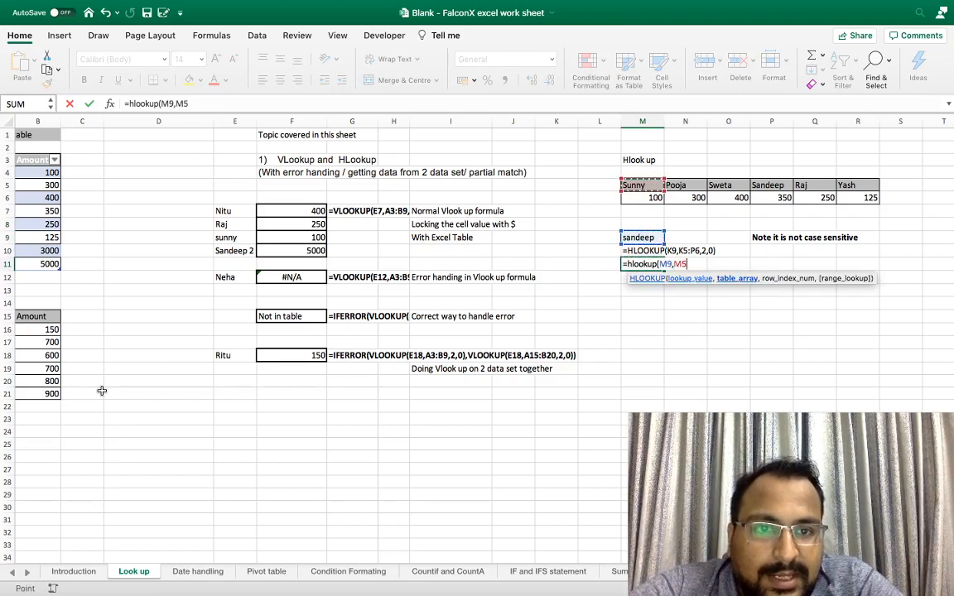
pyautogui.hotkey('shift', 'Down')
pyautogui.hotkey('shift', 'Right')
pyautogui.hotkey('shift', 'Right')
pyautogui.hotkey('shift', 'Right')
pyautogui.hotkey('shift', 'Right')
pyautogui.hotkey('shift', 'Right')
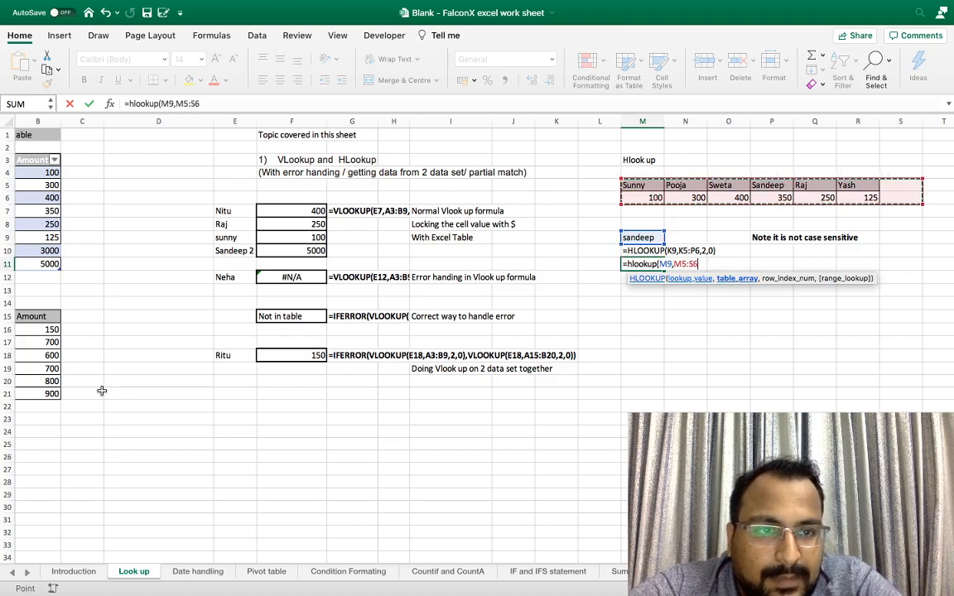
pyautogui.write(',')
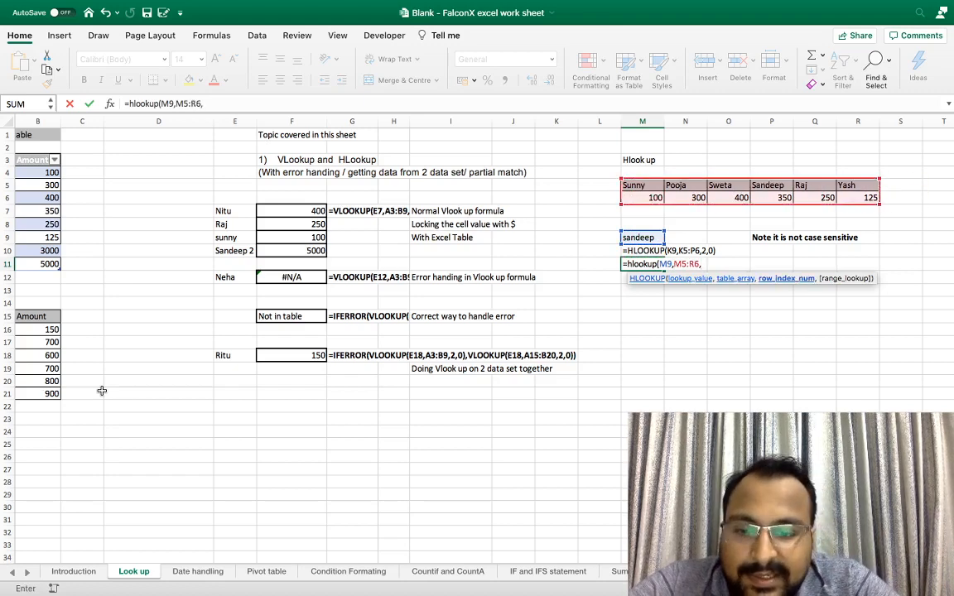
pyautogui.write('2,')
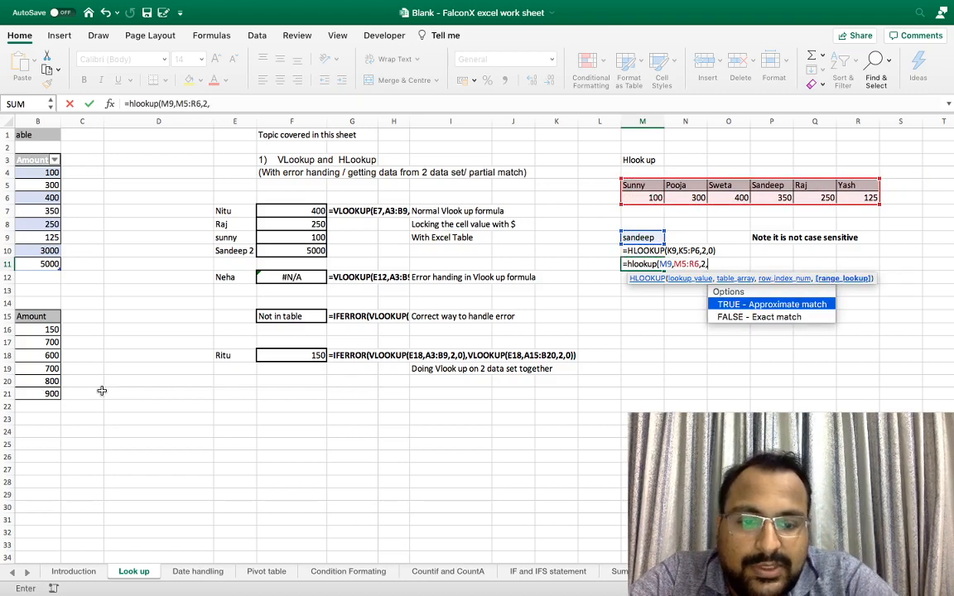
pyautogui.write('0)')
pyautogui.press('Return')
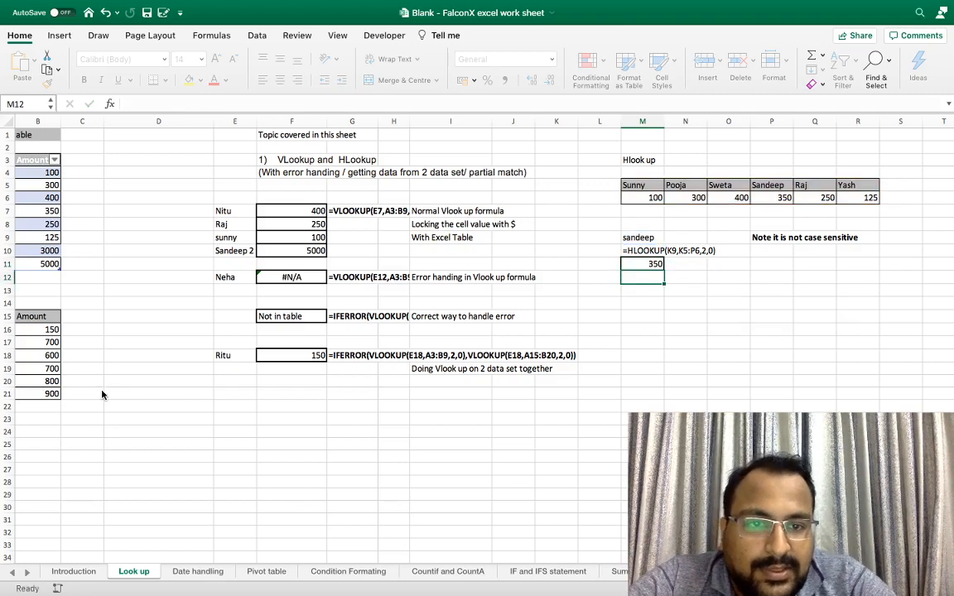
# - Re-enter the lookup name in M9 in all capitals to test case sensitivity in M11's HLOOKUP
pyautogui.press('Up')
pyautogui.press('Up')
pyautogui.press('Up')
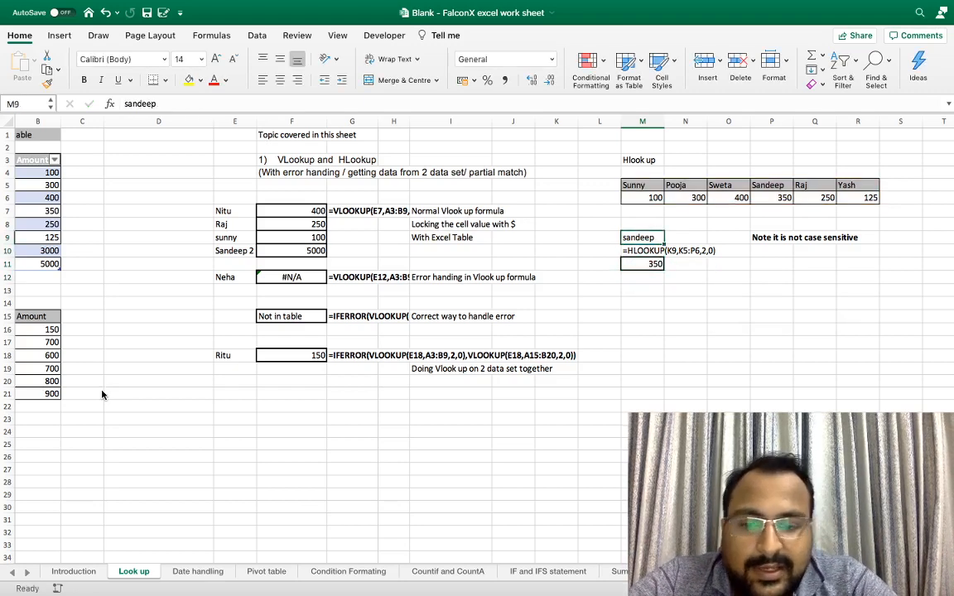
pyautogui.write('SANDE')
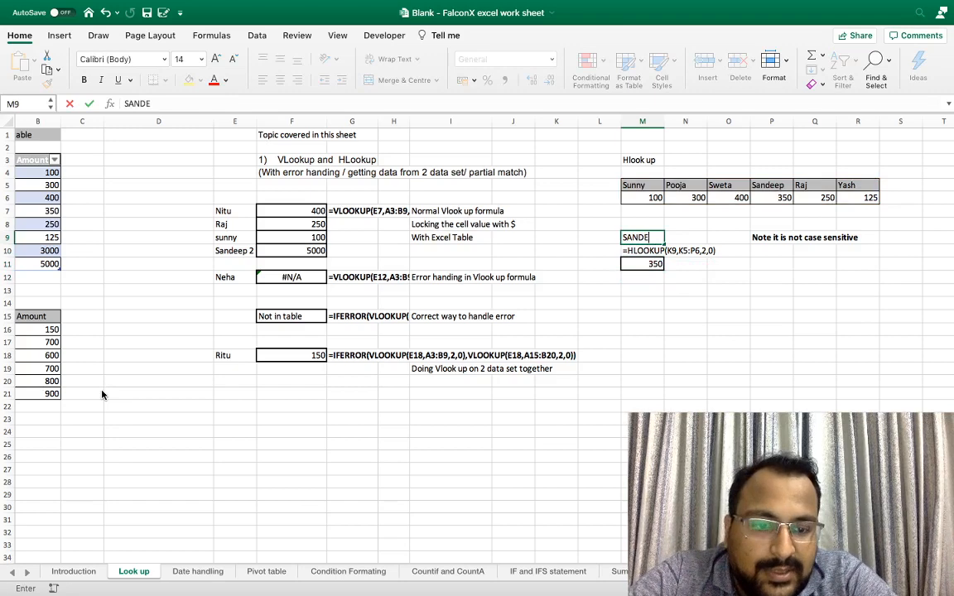
pyautogui.write('EP')
pyautogui.press('Down')
pyautogui.press('Down')
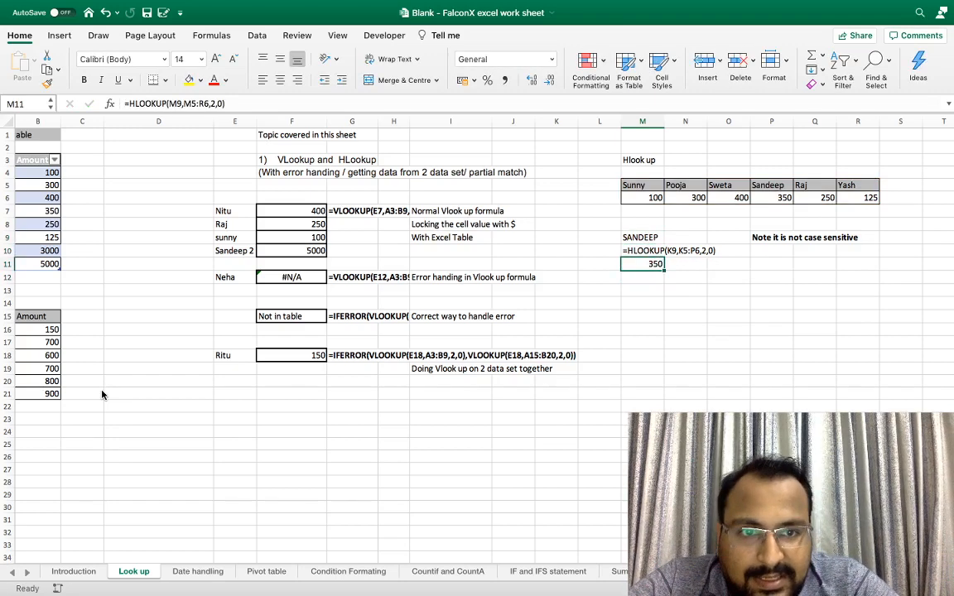
# - Copy the capitalized name from M9 into N5, replacing the second name in the horizontal table
pyautogui.press('Up')
pyautogui.press('Up')
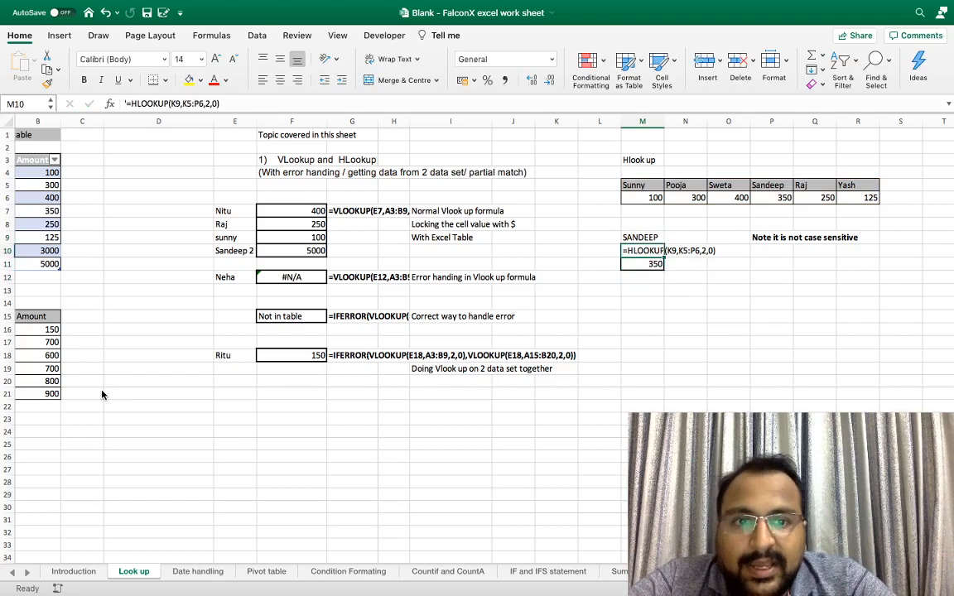
pyautogui.hotkey('ctrl', 'c')
pyautogui.press('Up')
pyautogui.press('Up')
pyautogui.press('Up')
pyautogui.press('Up')
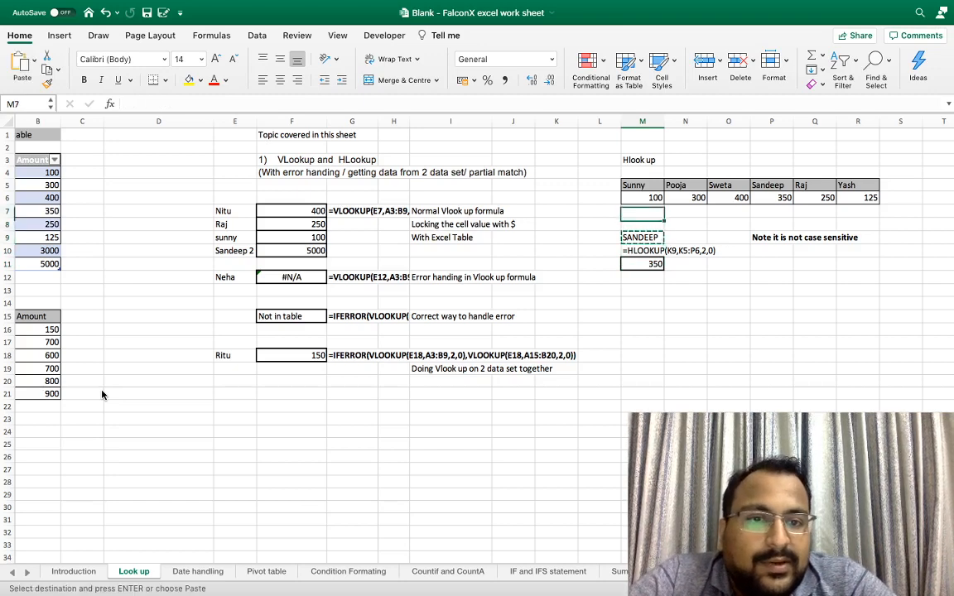
pyautogui.press('Right')
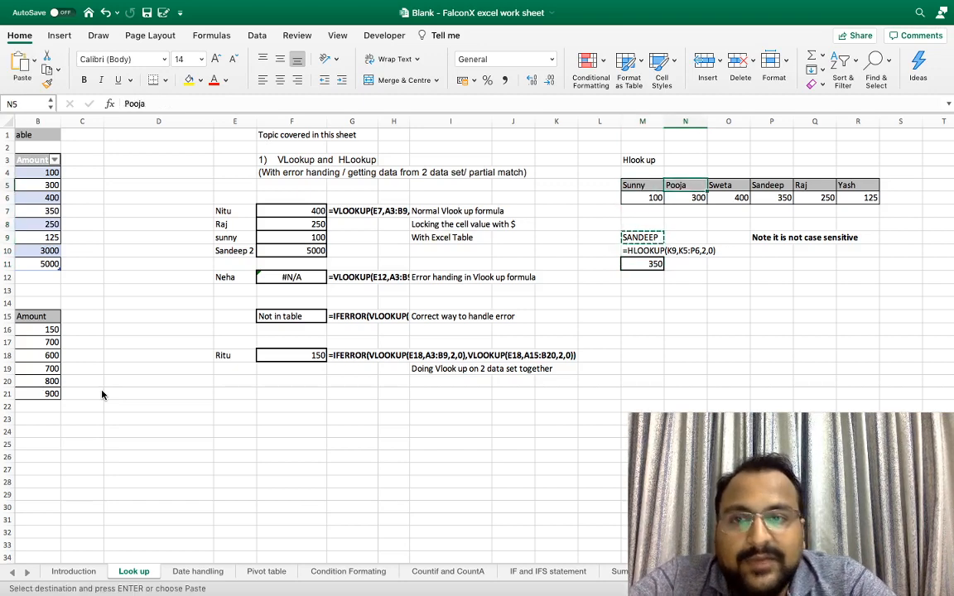
pyautogui.press('Return')
# - Check which amount M11's HLOOKUP returns with the duplicated name in the horizontal table
pyautogui.press('Left')
pyautogui.press('Down')
pyautogui.press('Down')
pyautogui.press('Down')
pyautogui.press('Down')
pyautogui.press('Down')
pyautogui.press('Down')
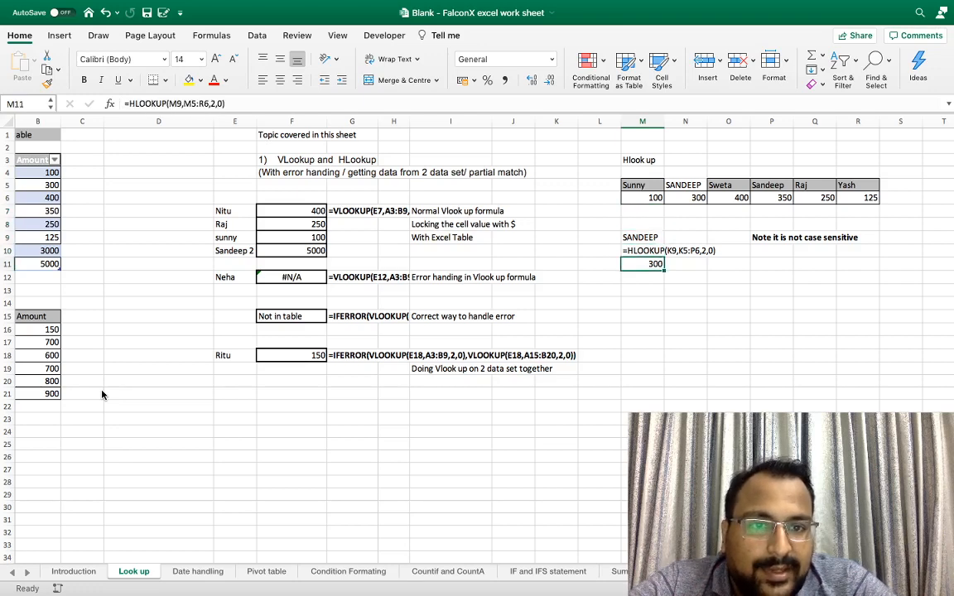
# - Save the workbook and switch to OBS
pyautogui.press('Up')
pyautogui.press('super+s')
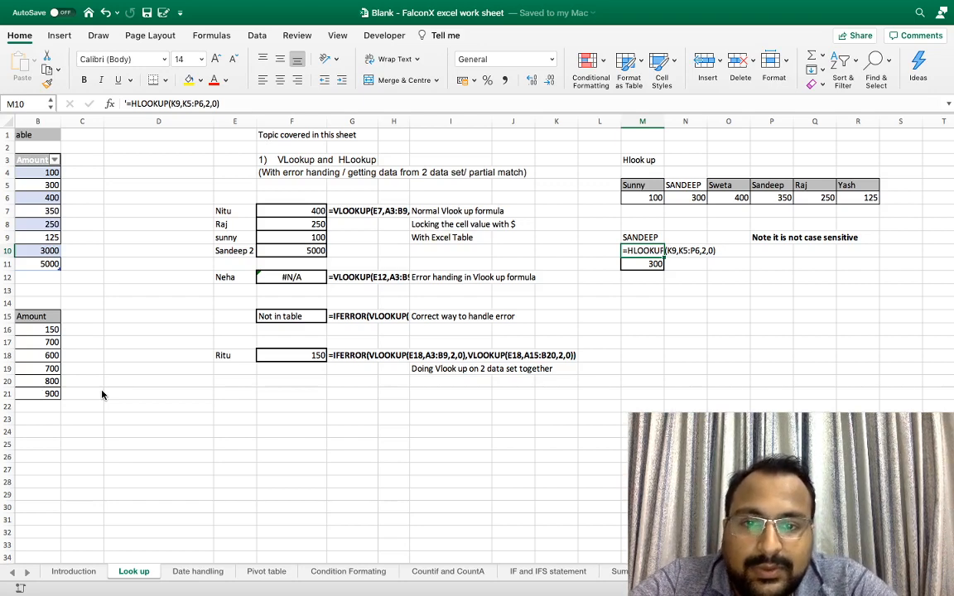
pyautogui.hotkey('ctrl', 'Left')
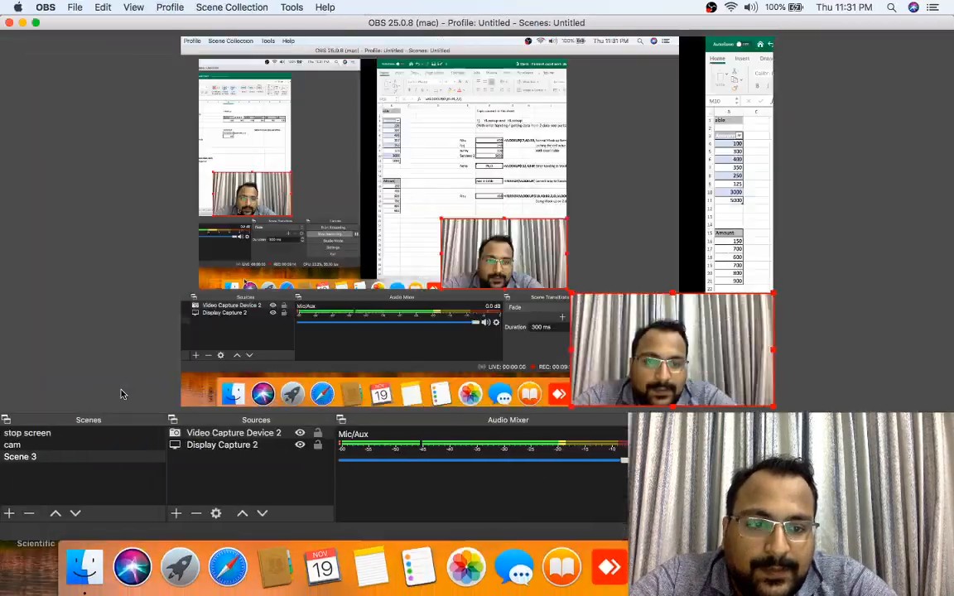